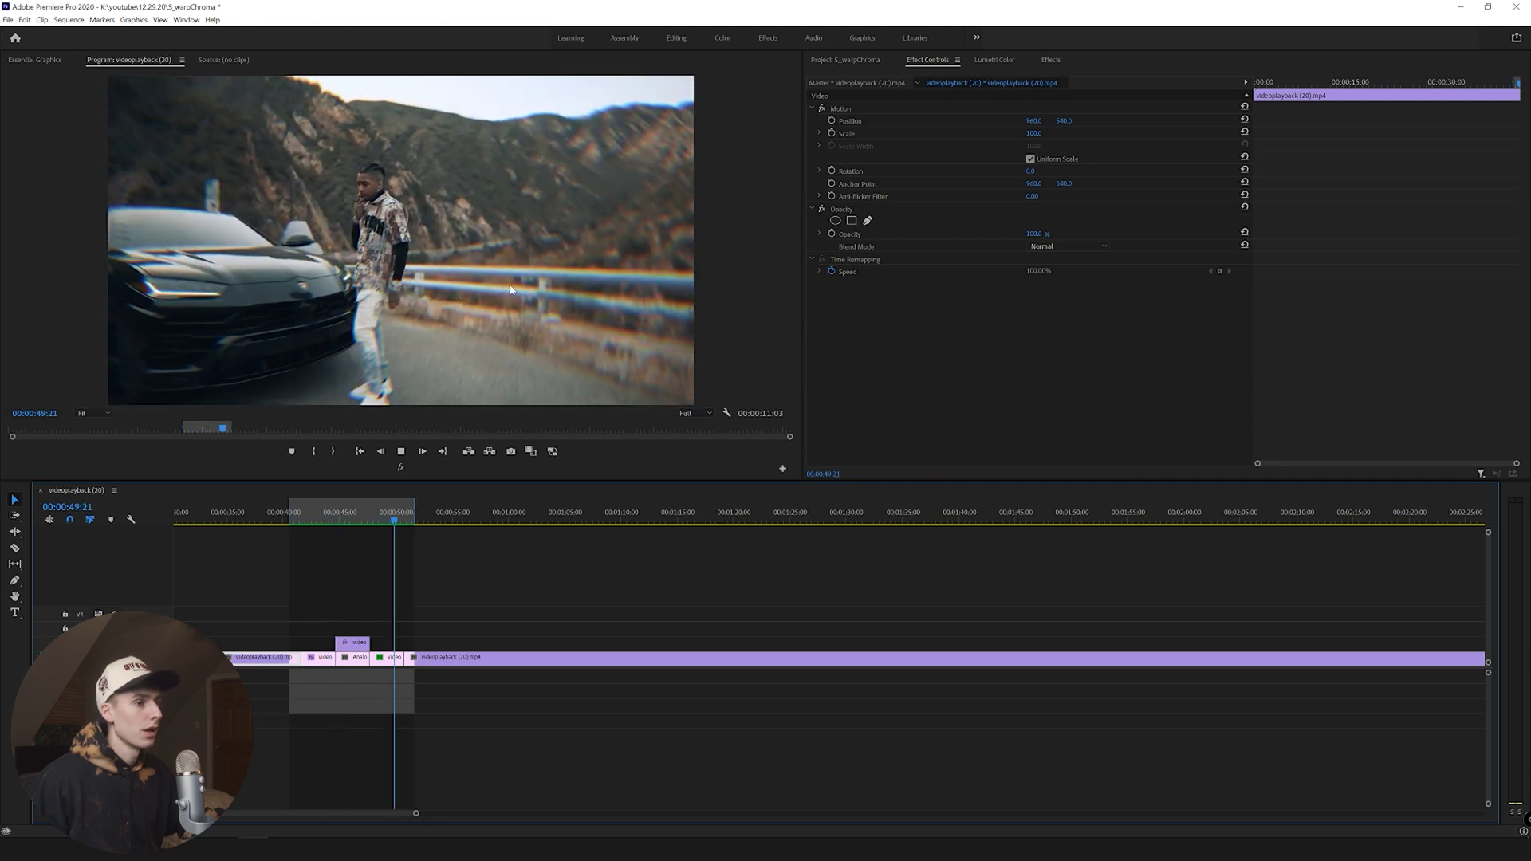
# Play back the edited clips in the marked range and beyond it to examine their warp effects.
pyautogui.press('space')
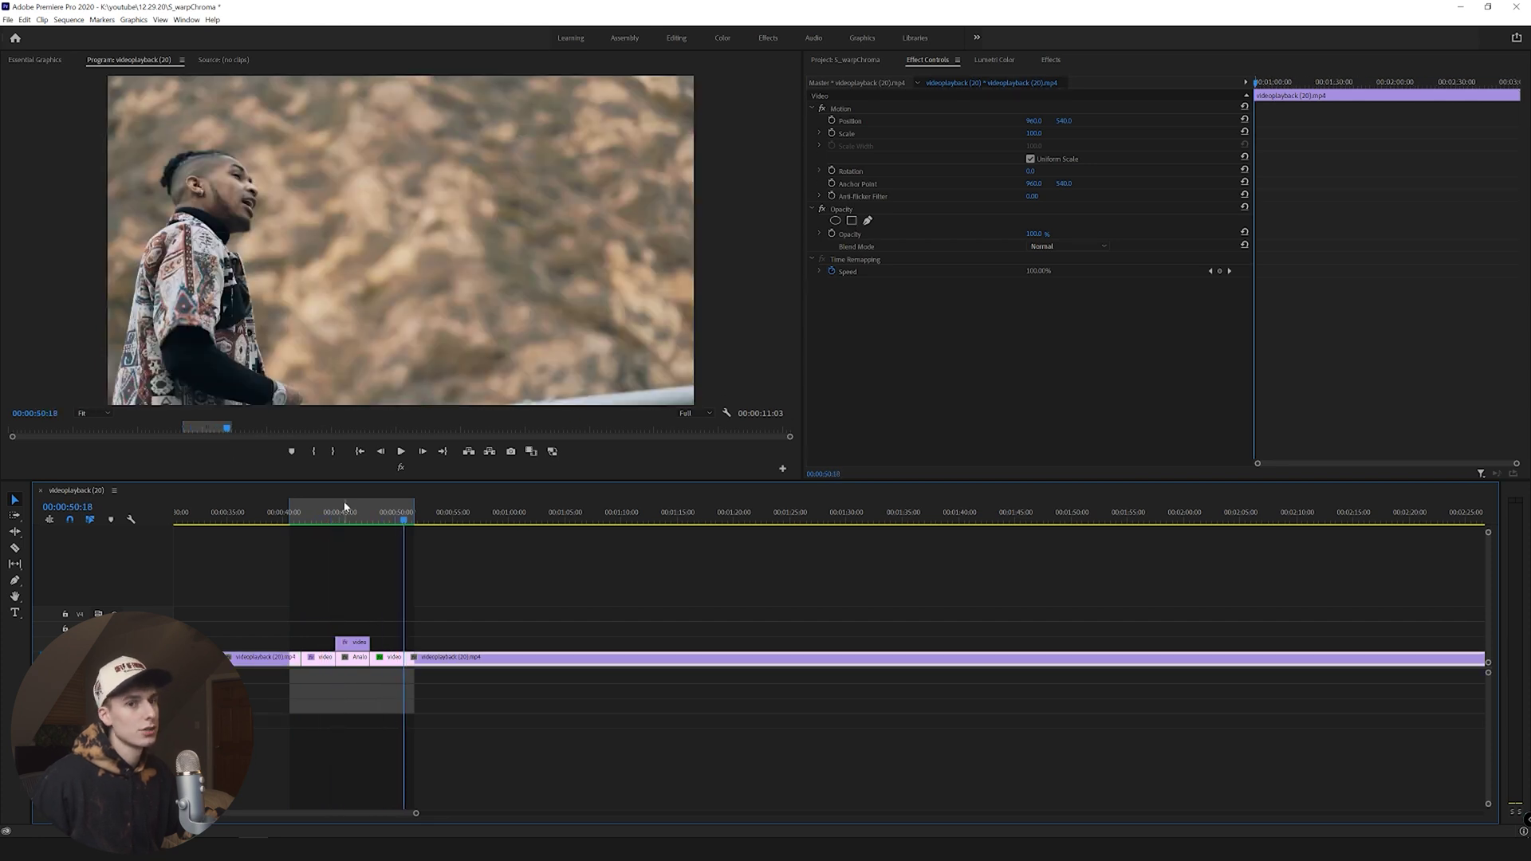
pyautogui.moveTo(699, 506); pyautogui.dragTo(531, 502)
pyautogui.press('space')
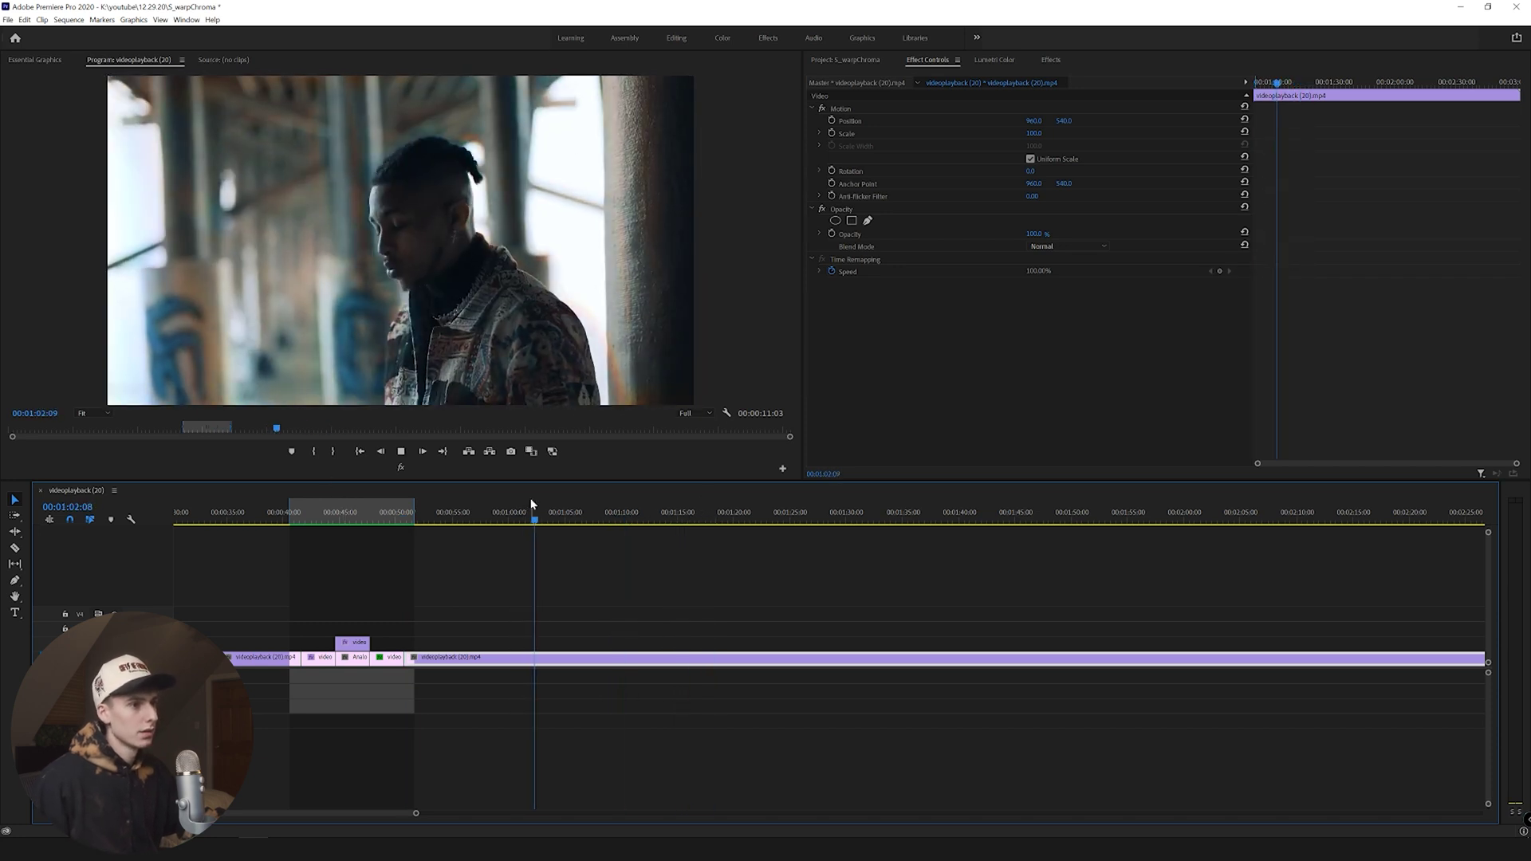
pyautogui.click(530, 510)
pyautogui.press('space')
pyautogui.press('space')
pyautogui.click(302, 521)
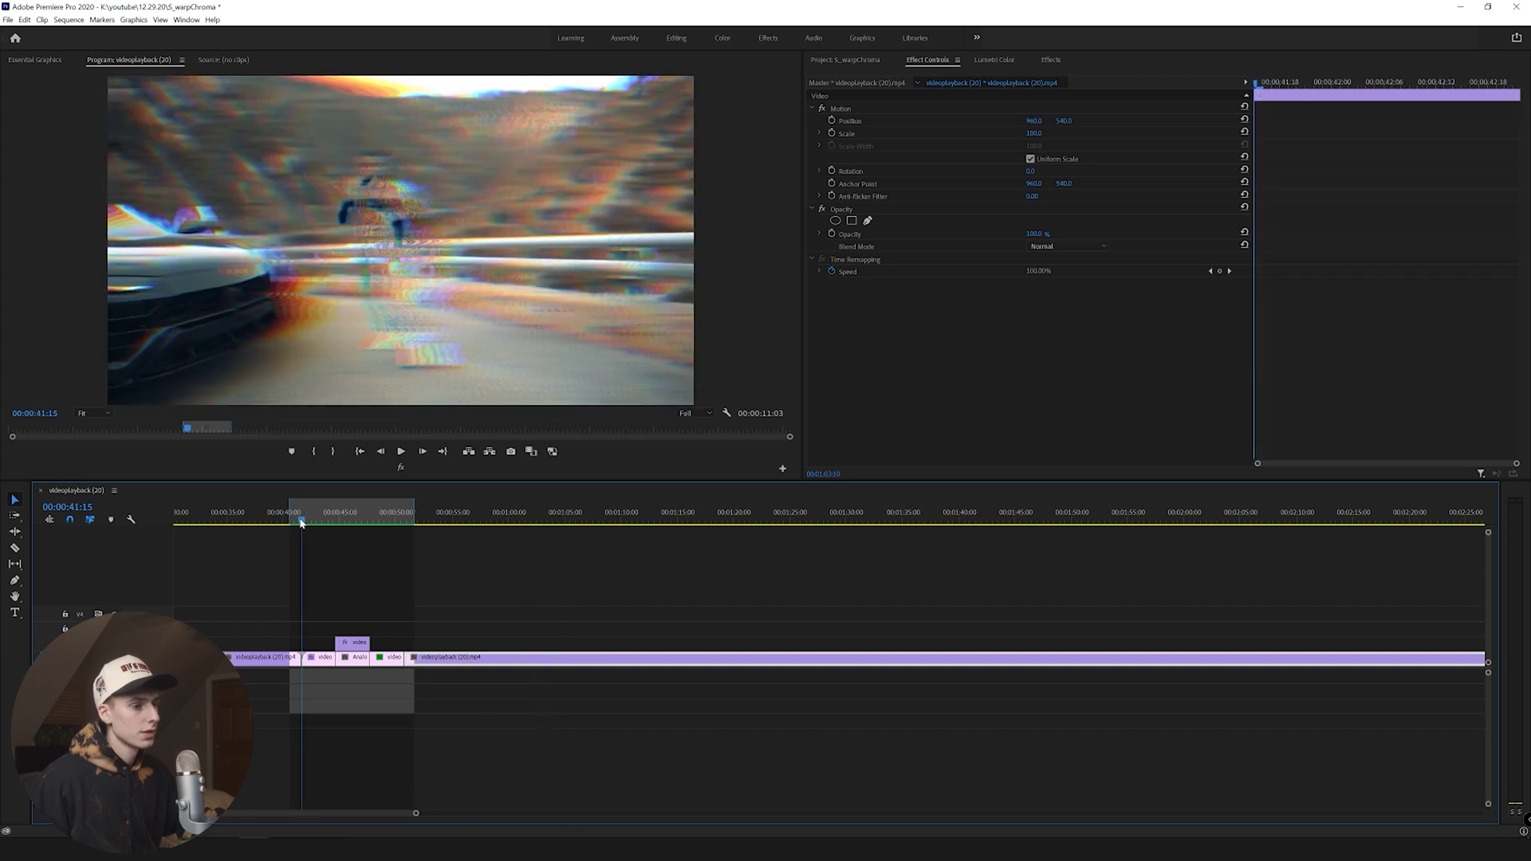
pyautogui.moveTo(416, 813); pyautogui.dragTo(307, 814)
pyautogui.press('space')
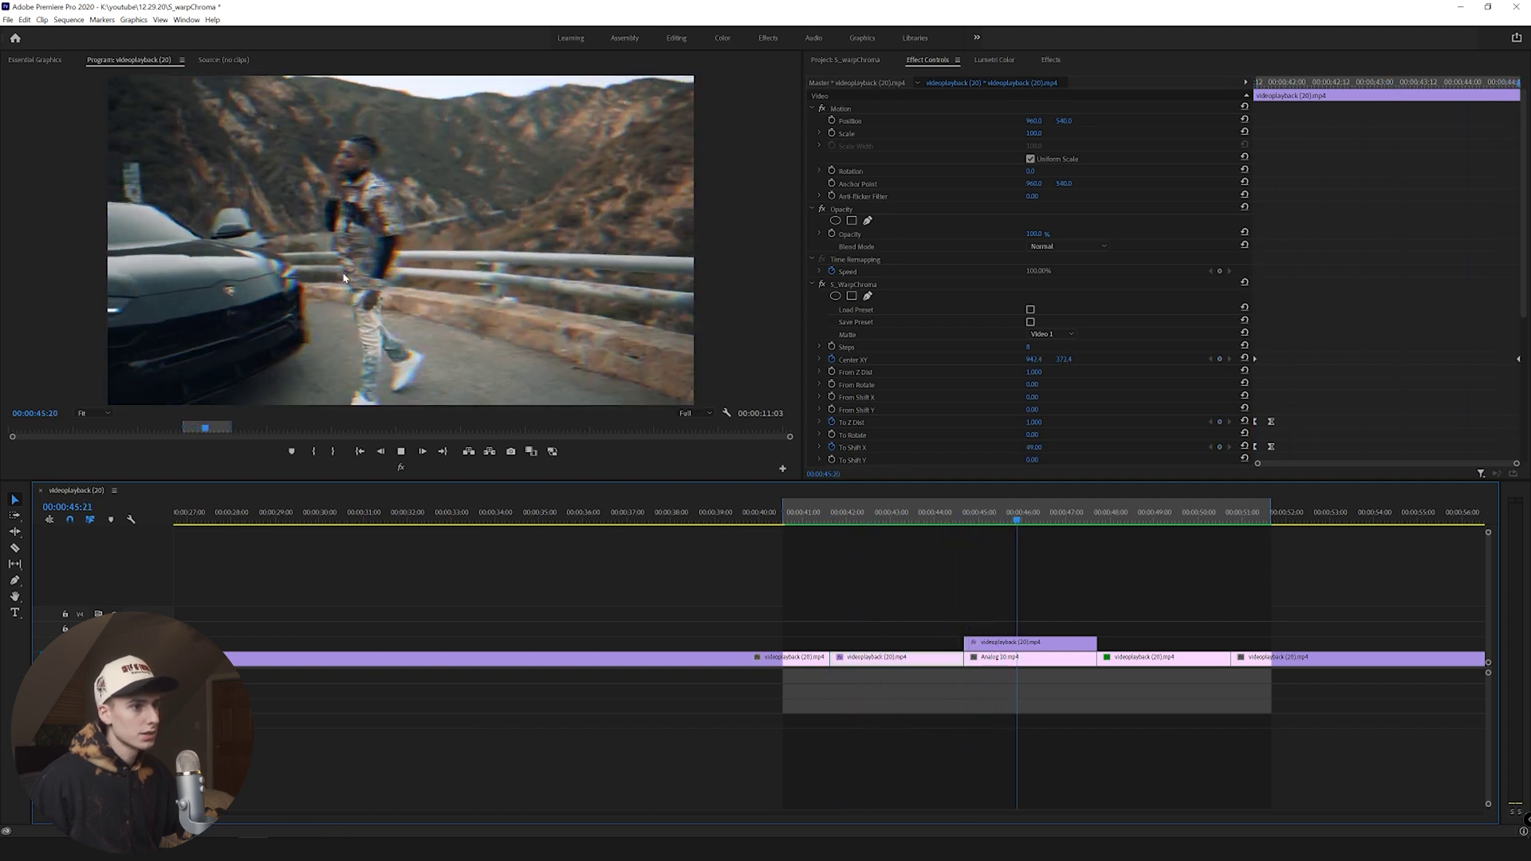
pyautogui.press('space')
pyautogui.click(856, 514)
pyautogui.press('space')
pyautogui.press('space')
# Duplicate the clip starting at 00:00:41:15 onto the track above and delete the copy's S_WarpChroma effect.
pyautogui.moveTo(896, 659); pyautogui.dragTo(897, 643)
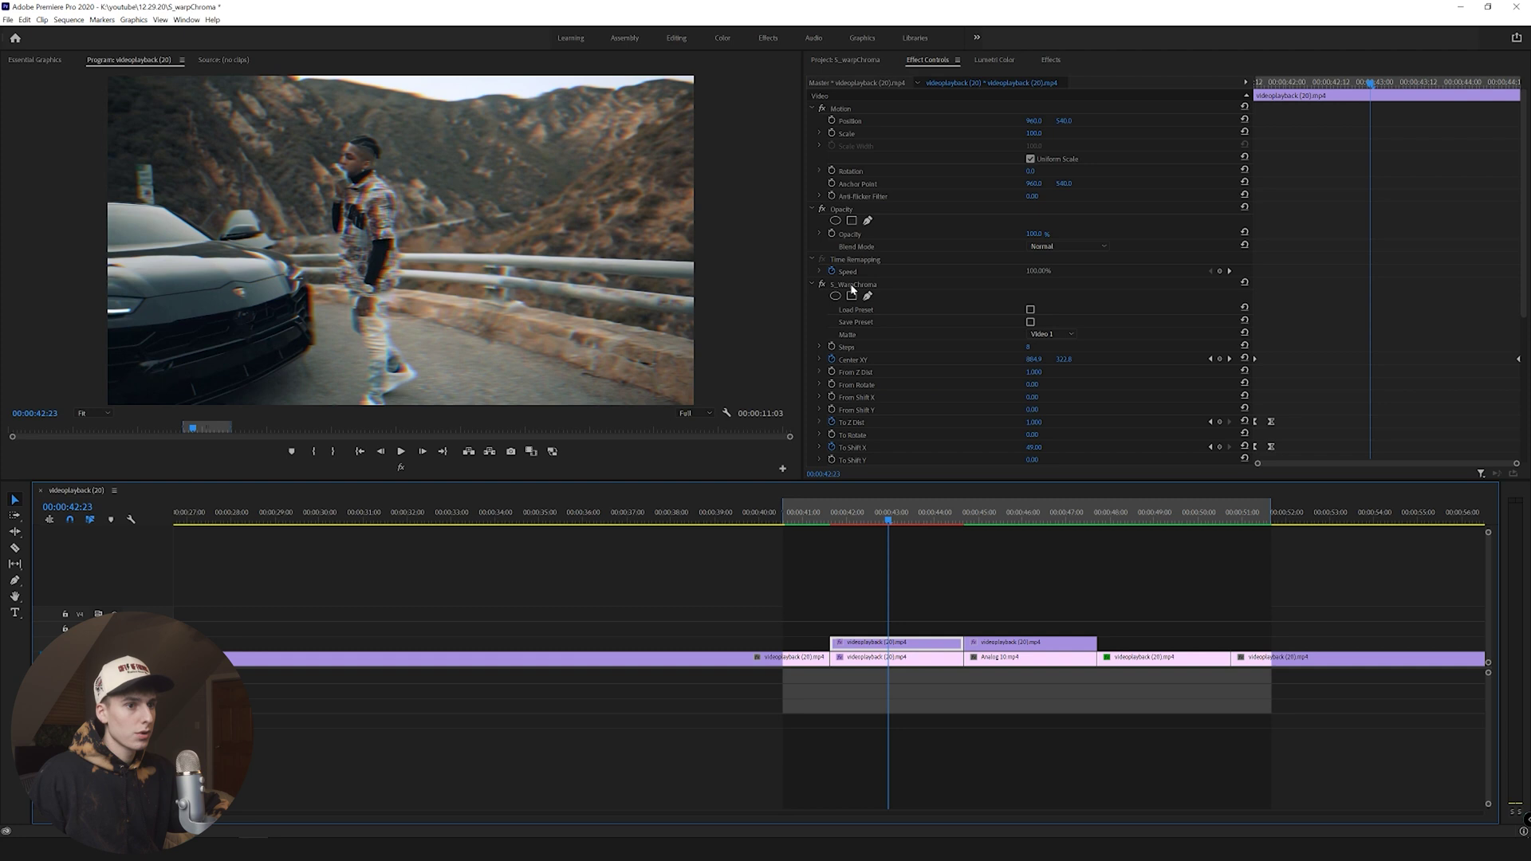
pyautogui.click(851, 285)
pyautogui.press('Delete')
# Apply a fresh S_WarpChroma effect to the upper clip and set its From Z Dist to 1 at the clip's start.
pyautogui.hotkey('shift', '7')
pyautogui.moveTo(855, 295); pyautogui.dragTo(874, 642)
pyautogui.click(848, 518)
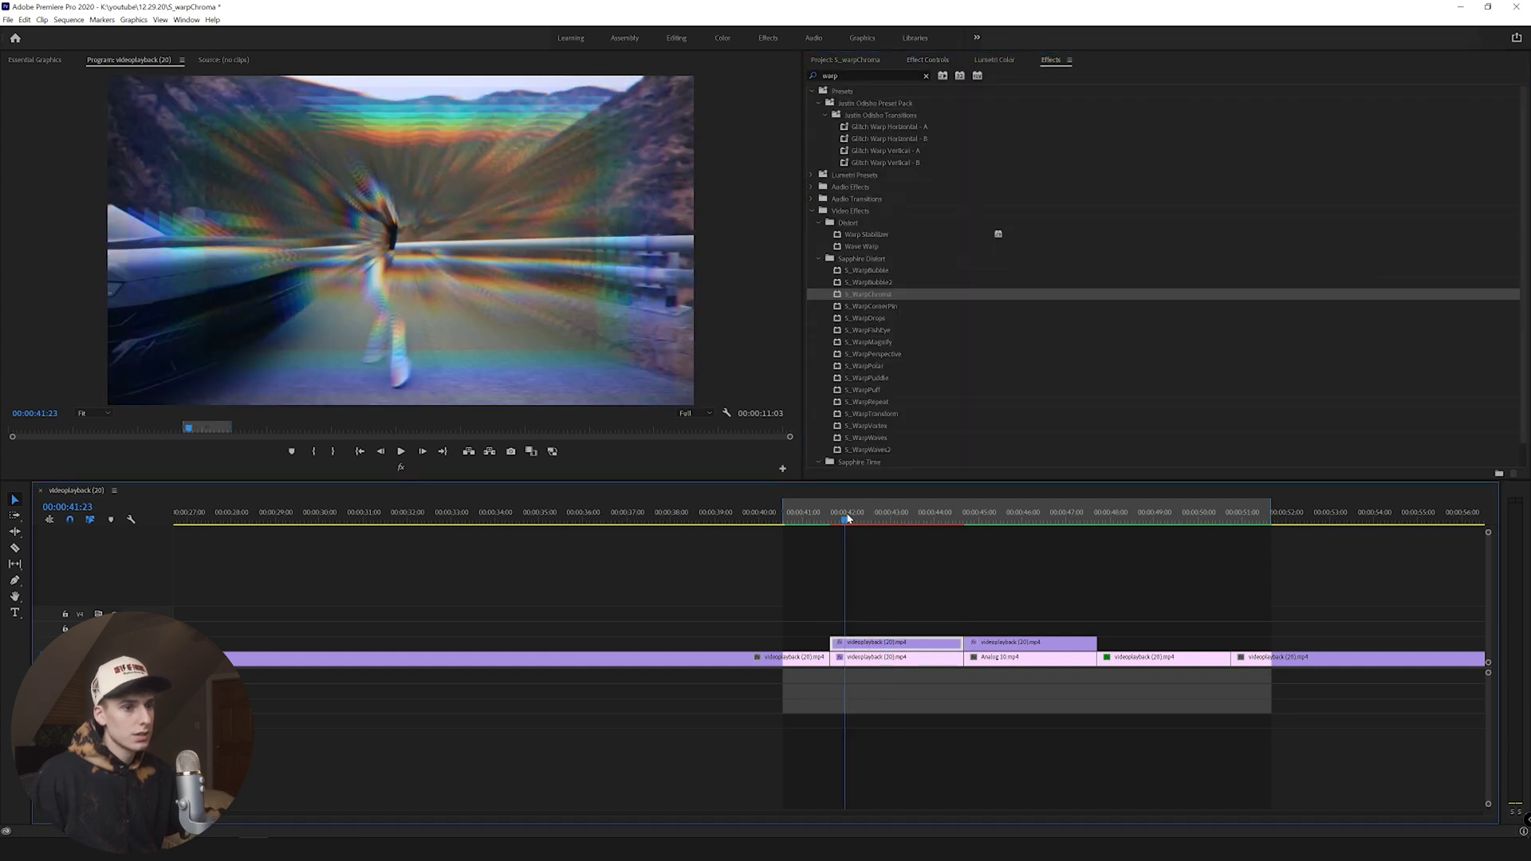
pyautogui.moveTo(847, 517); pyautogui.dragTo(830, 518)
pyautogui.hotkey('shift', '5')
pyautogui.click(1036, 372)
pyautogui.write('1')
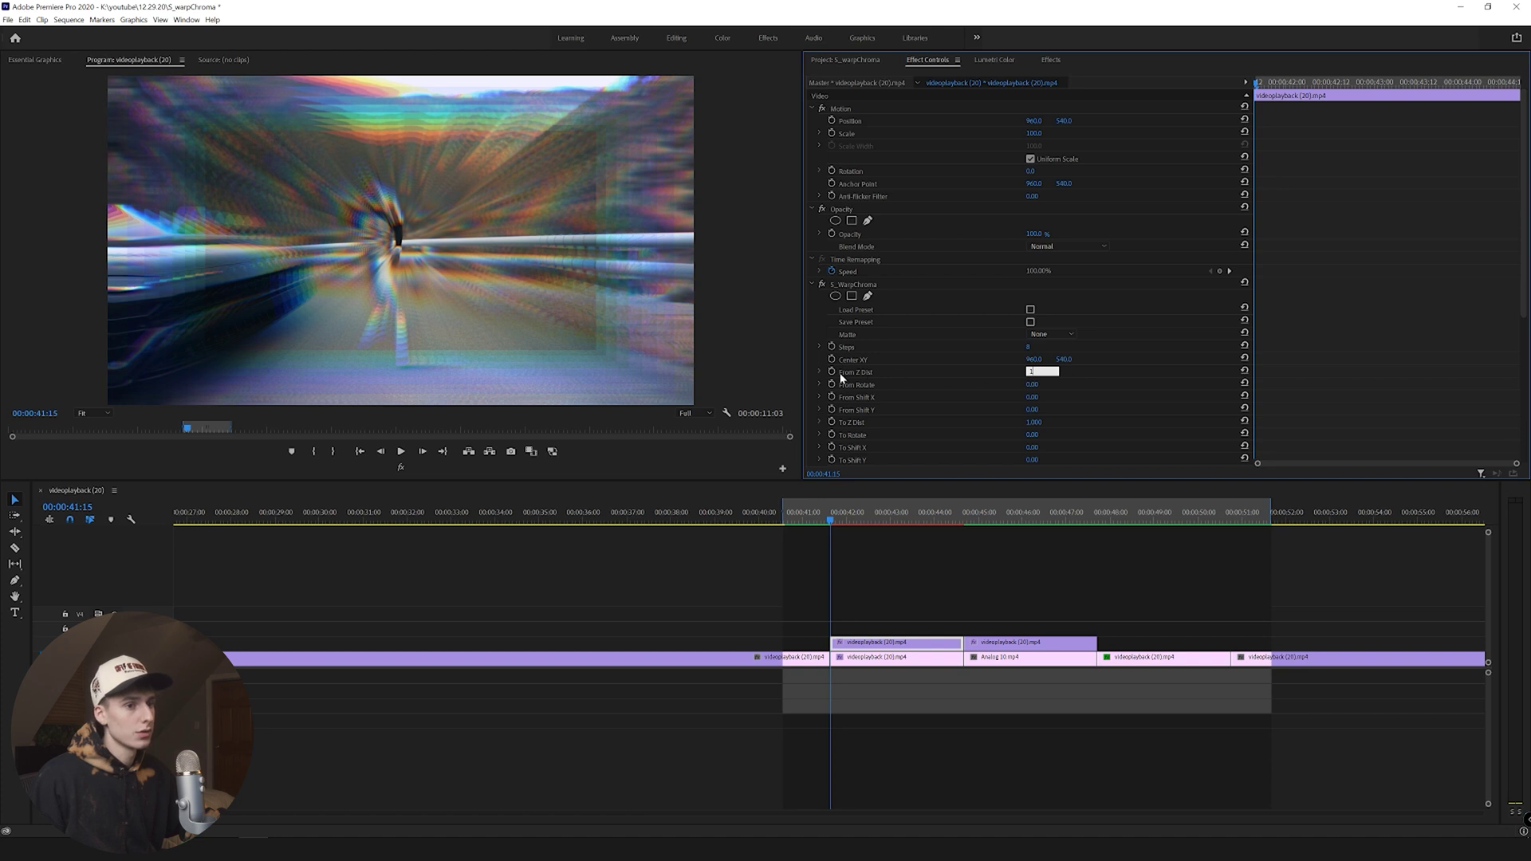
pyautogui.press('Return')
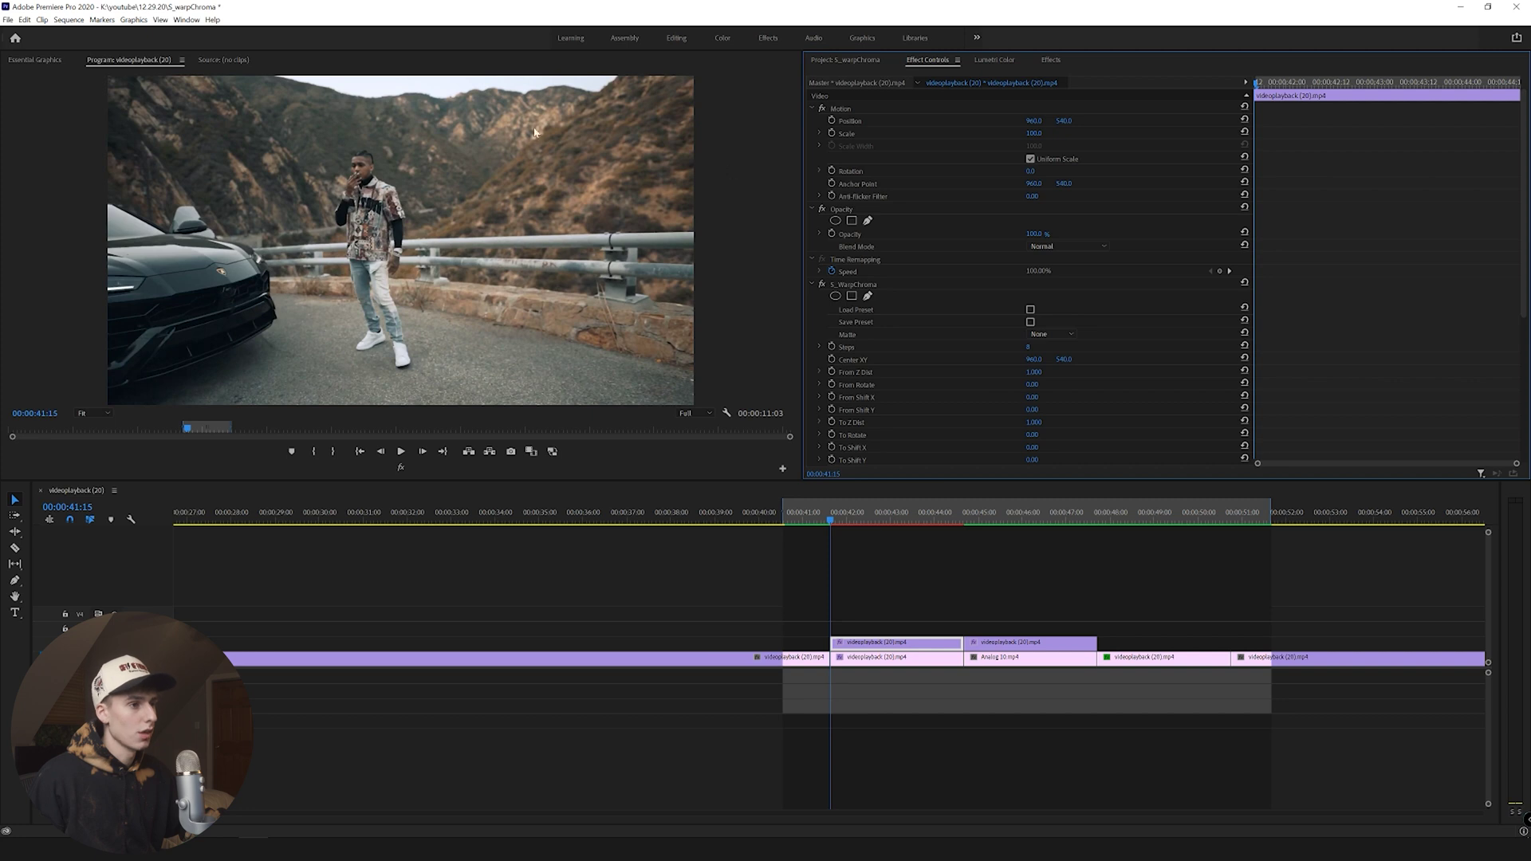
# Try large positive values for From Shift X and To Shift X in S_WarpChroma, undoing each one.
pyautogui.scroll(-3, 1178, 364)
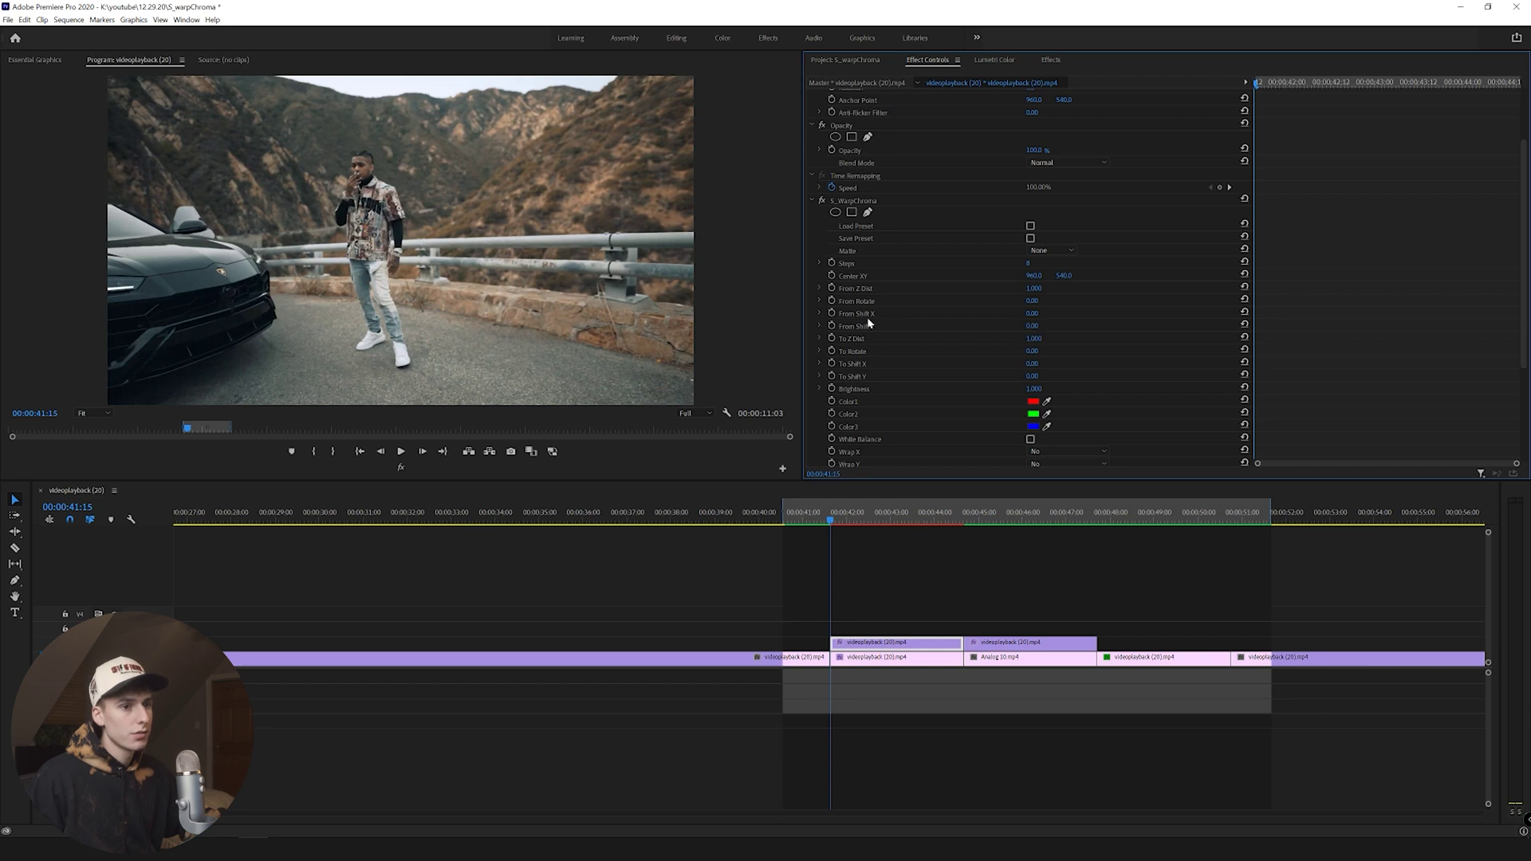
pyautogui.moveTo(1033, 318); pyautogui.dragTo(1149, 317)
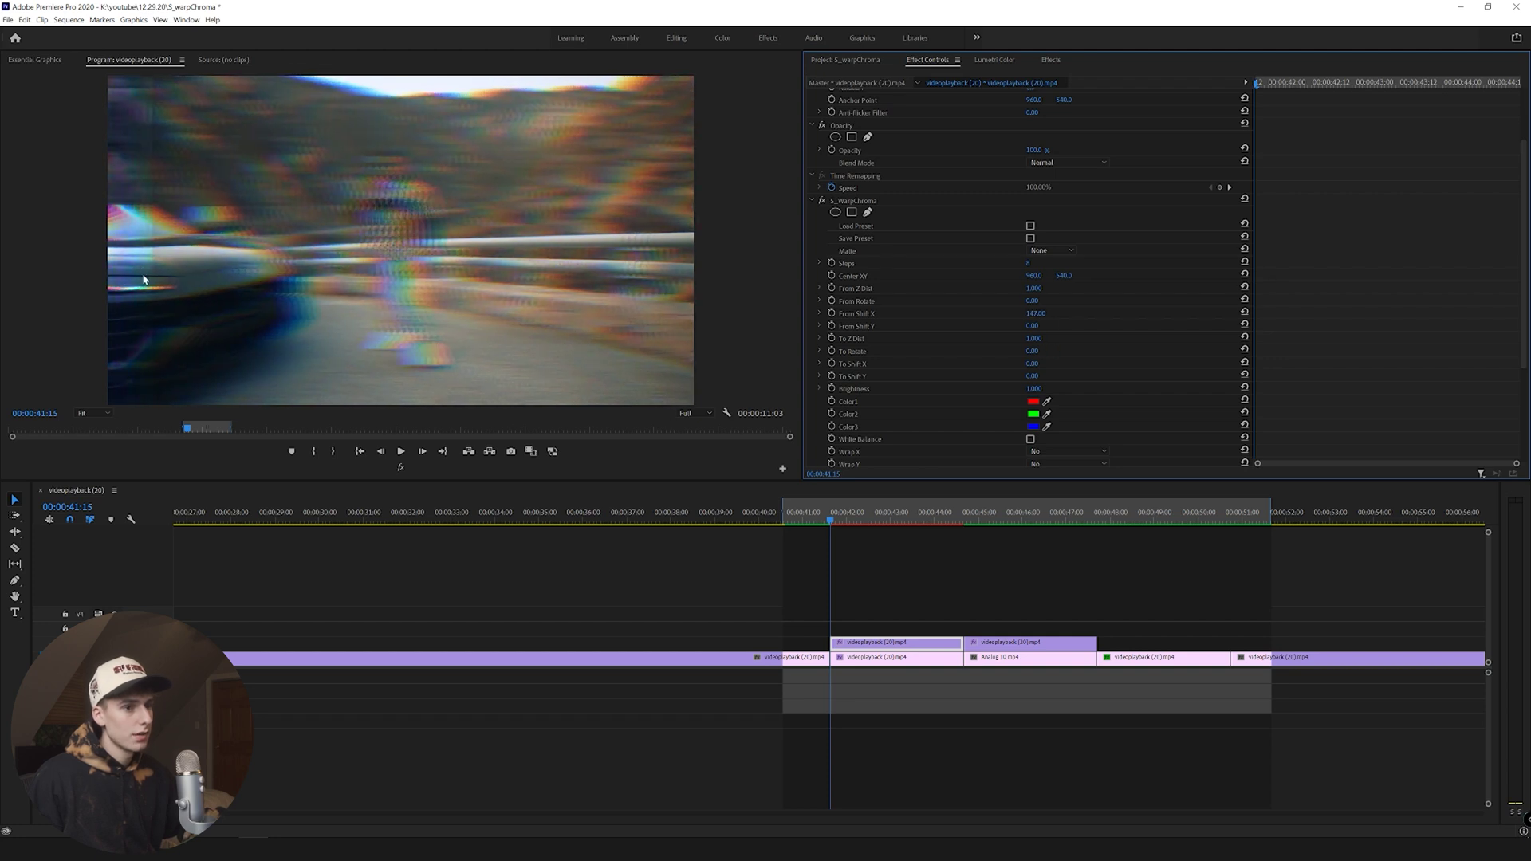
pyautogui.hotkey('ctrl', 'z')
pyautogui.moveTo(1030, 365); pyautogui.dragTo(1134, 365)
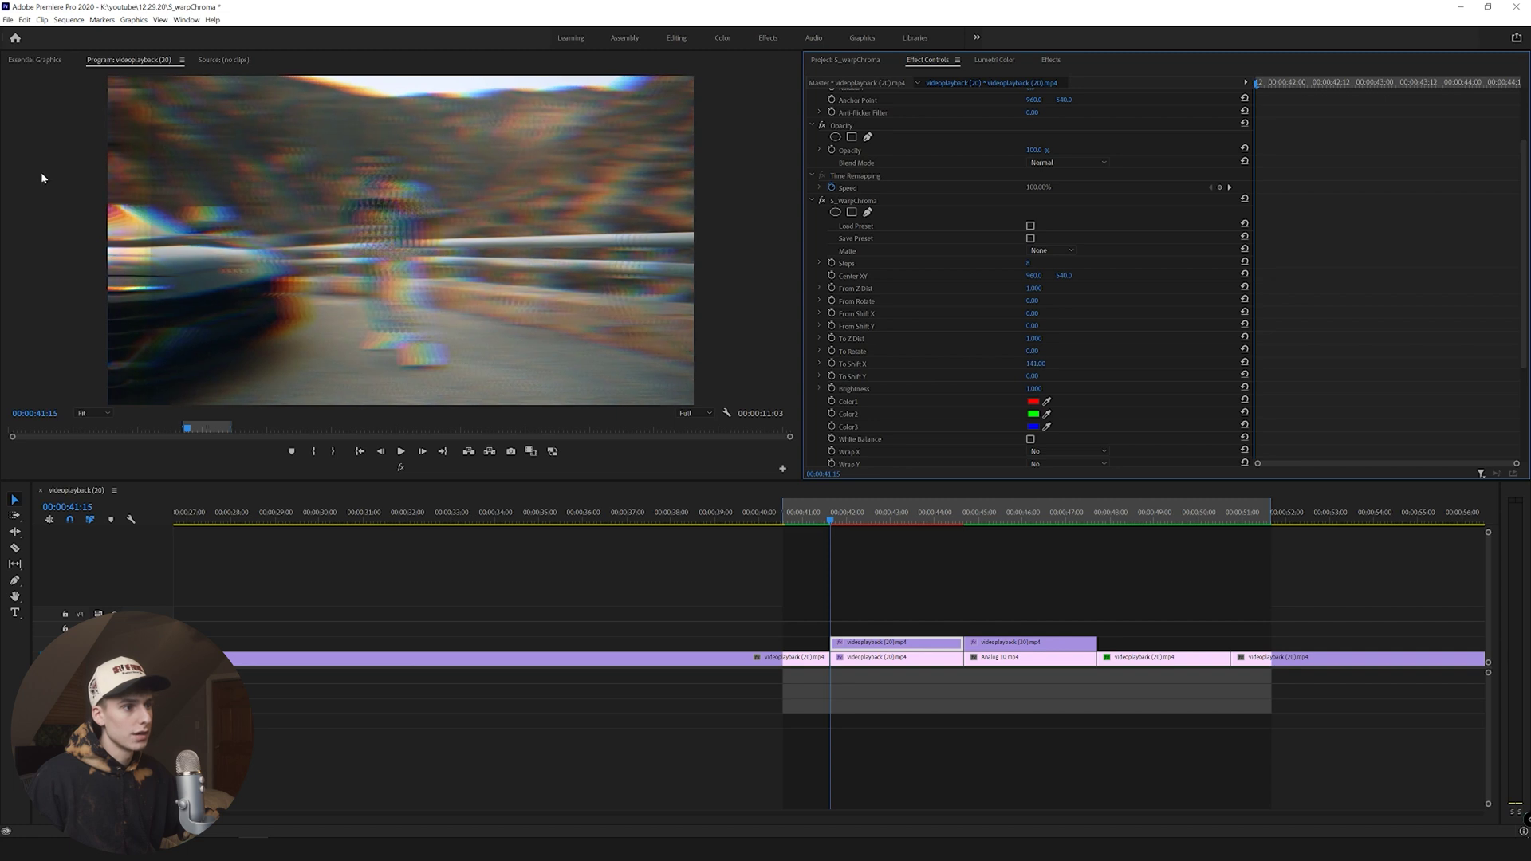
pyautogui.hotkey('ctrl', 'z')
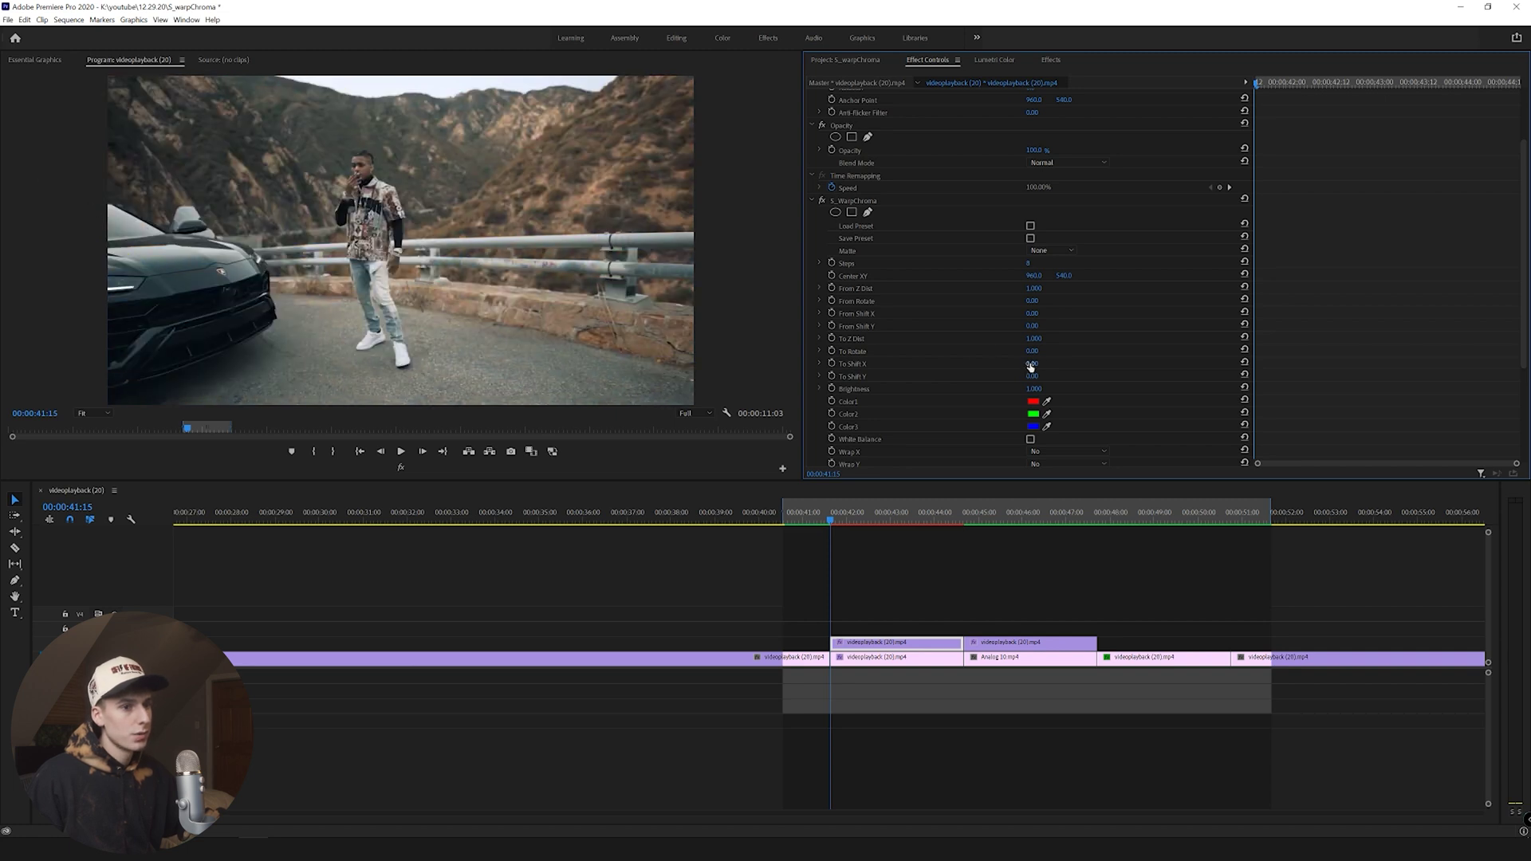
# Raise To Shift X moderately and set the S_WarpChroma matte to Video 2.
pyautogui.moveTo(1033, 363); pyautogui.dragTo(1073, 364)
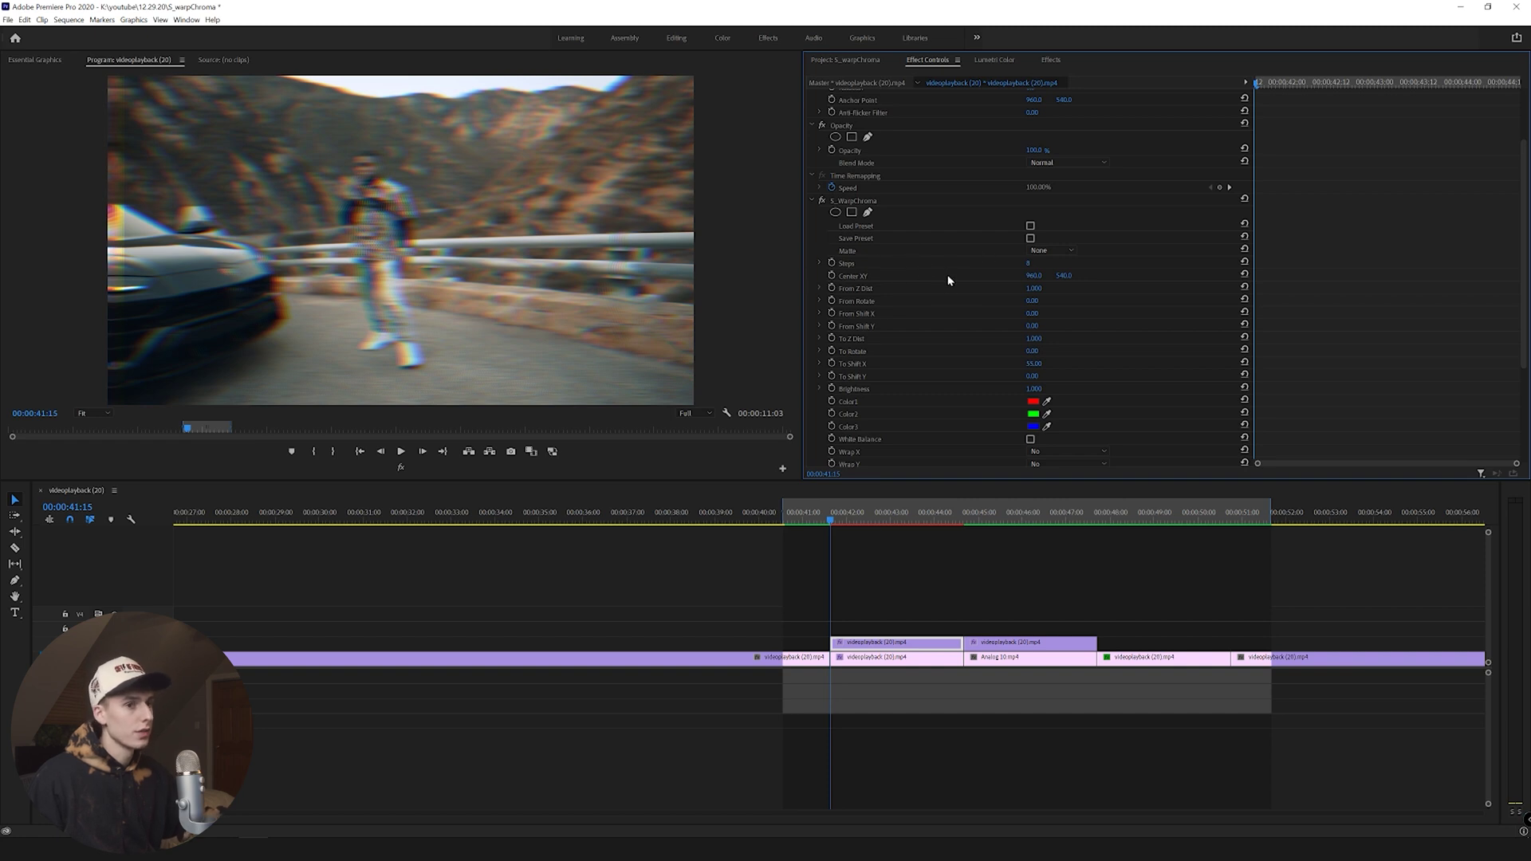
pyautogui.click(1050, 252)
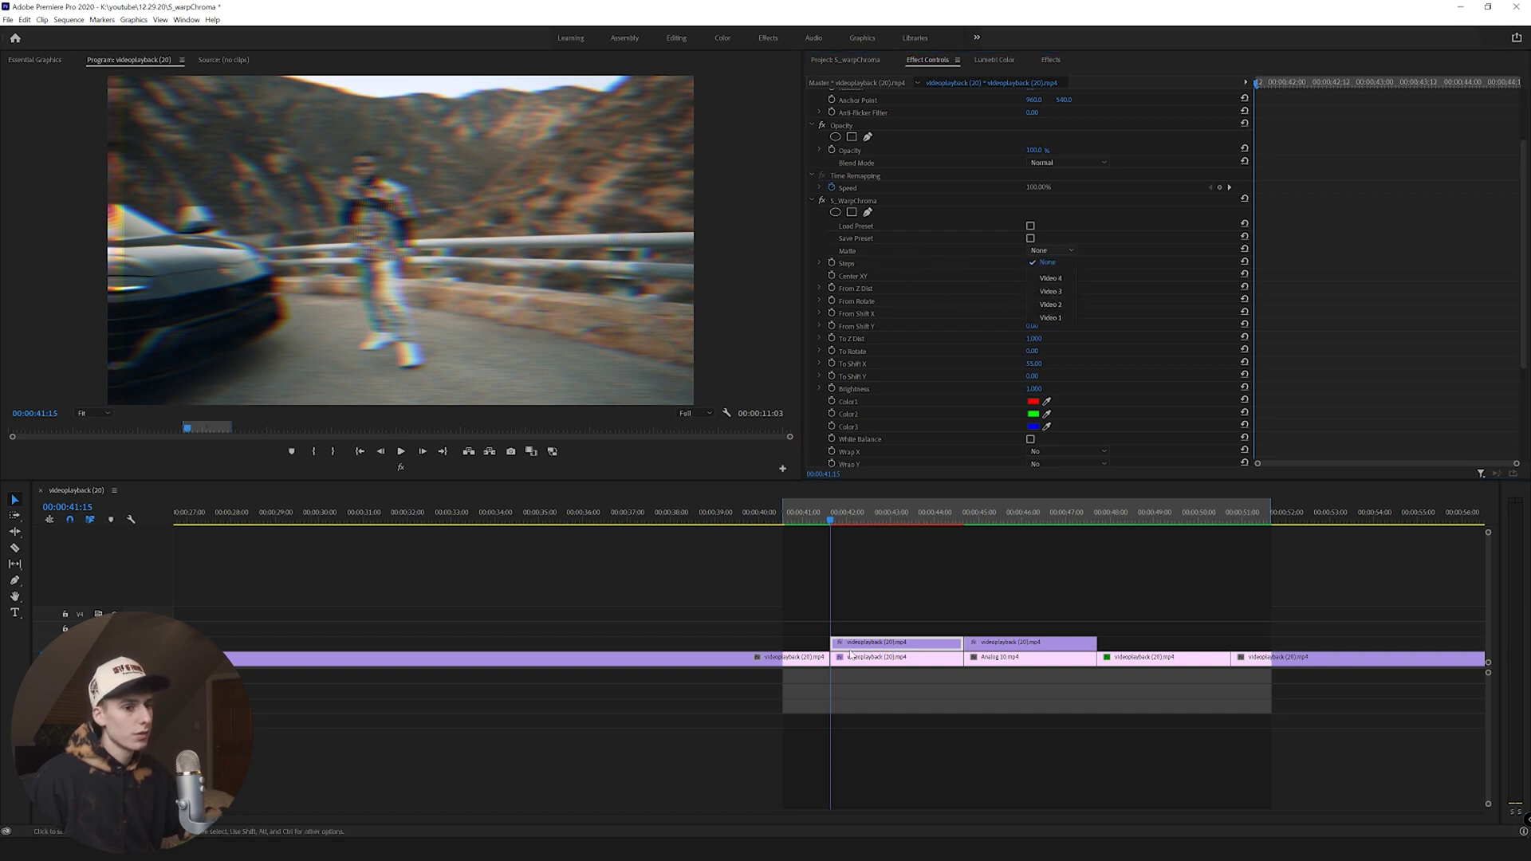
pyautogui.click(1050, 305)
# Raise To Shift X to several hundred and start keyframing it at the clip's start, 00:00:41:15.
pyautogui.moveTo(1033, 364)
pyautogui.mouseDown()
pyautogui.moveTo(1324, 364)
pyautogui.moveTo(1302, 364)
pyautogui.mouseUp()
pyautogui.moveTo(1100, 364); pyautogui.dragTo(1155, 364)
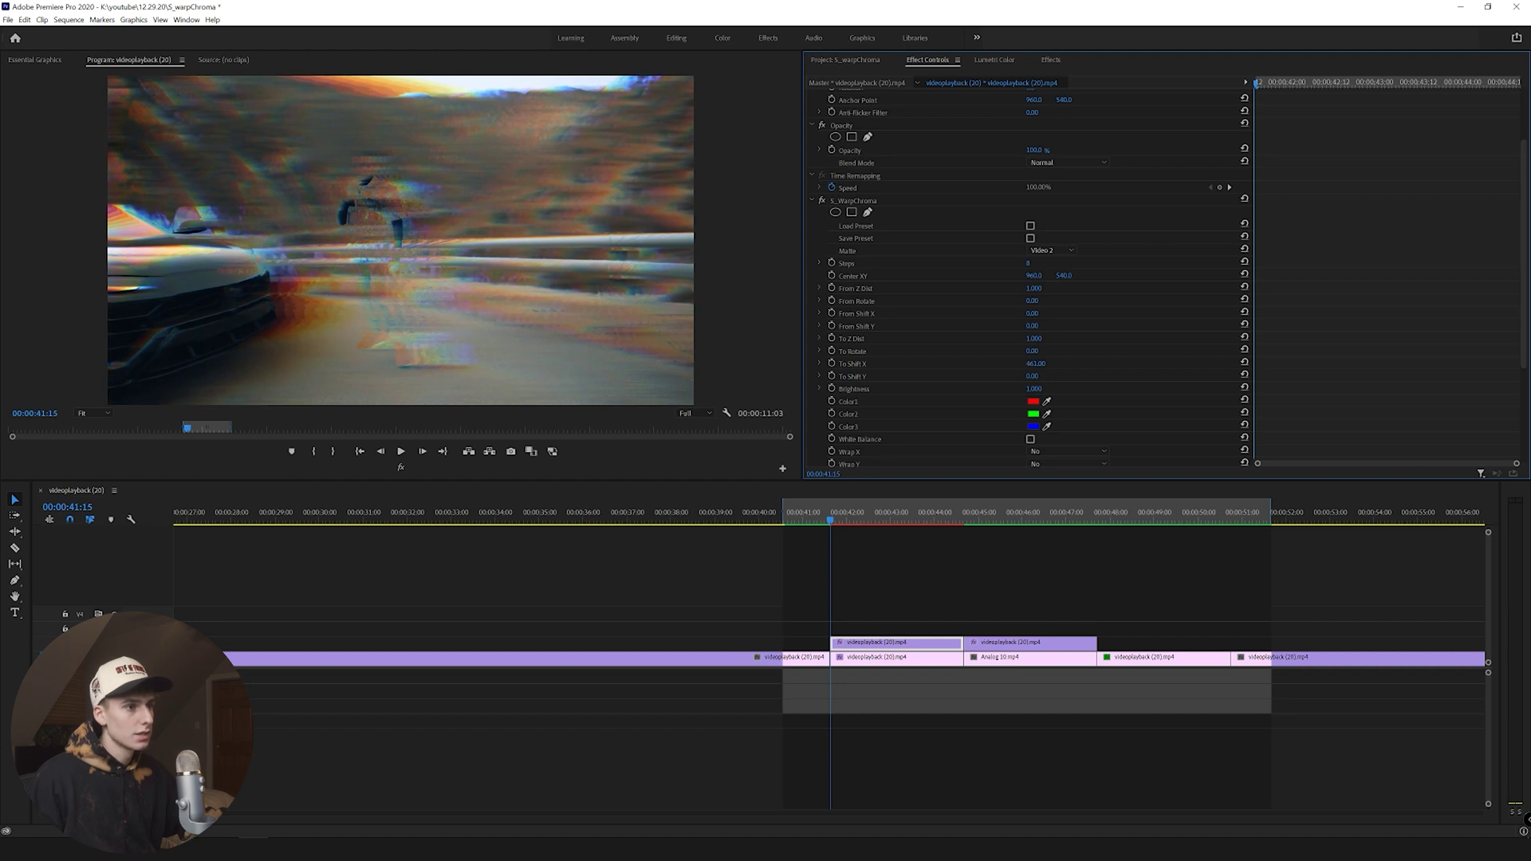
pyautogui.click(831, 364)
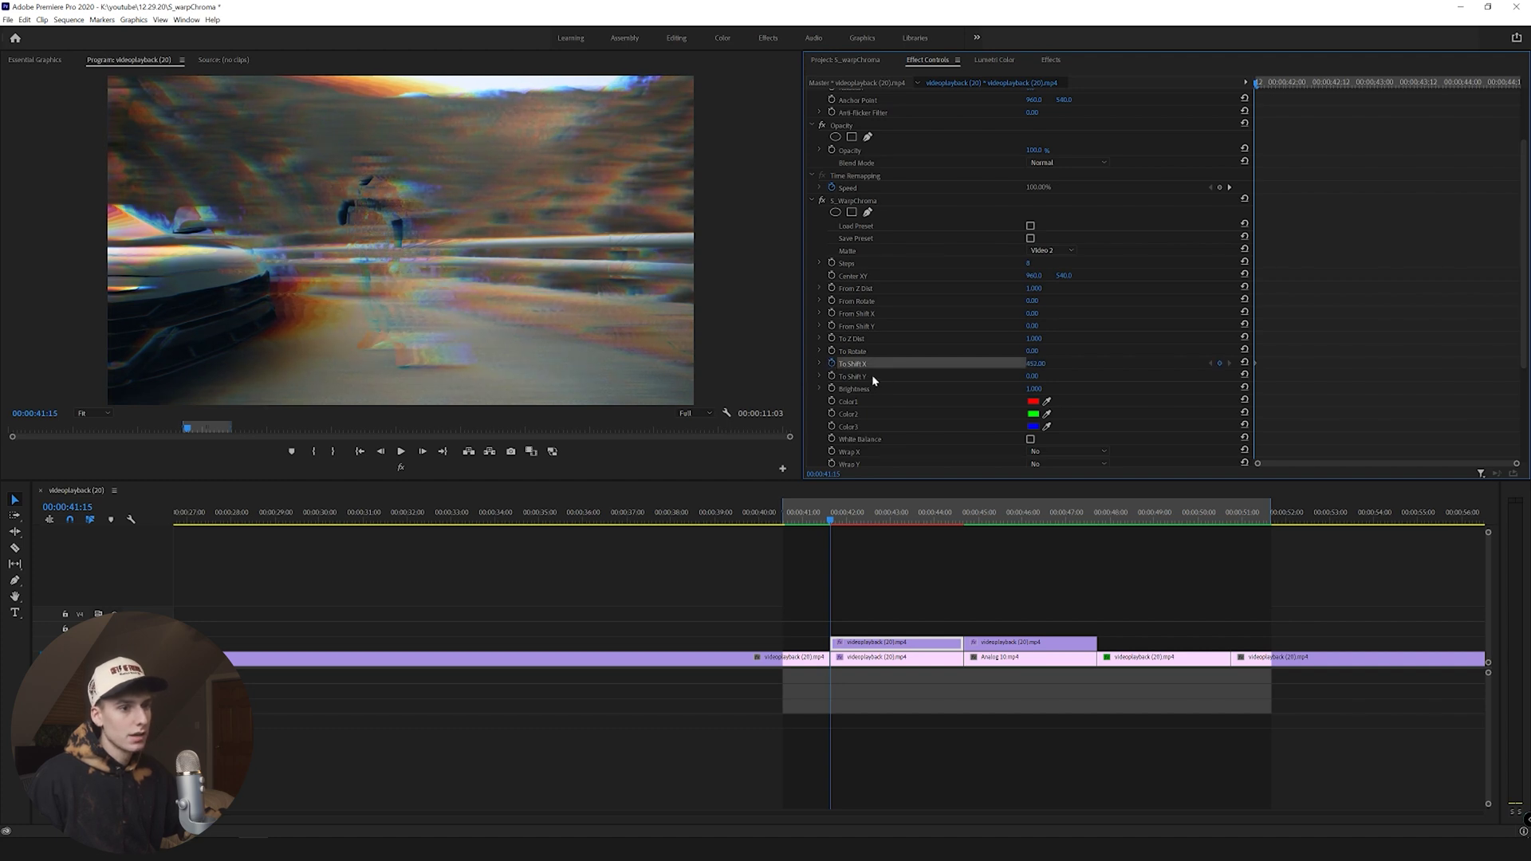
# Keyframe To Shift X at -37 five frames in, at 00:00:41:20, and review the playback full screen.
pyautogui.click(423, 451)
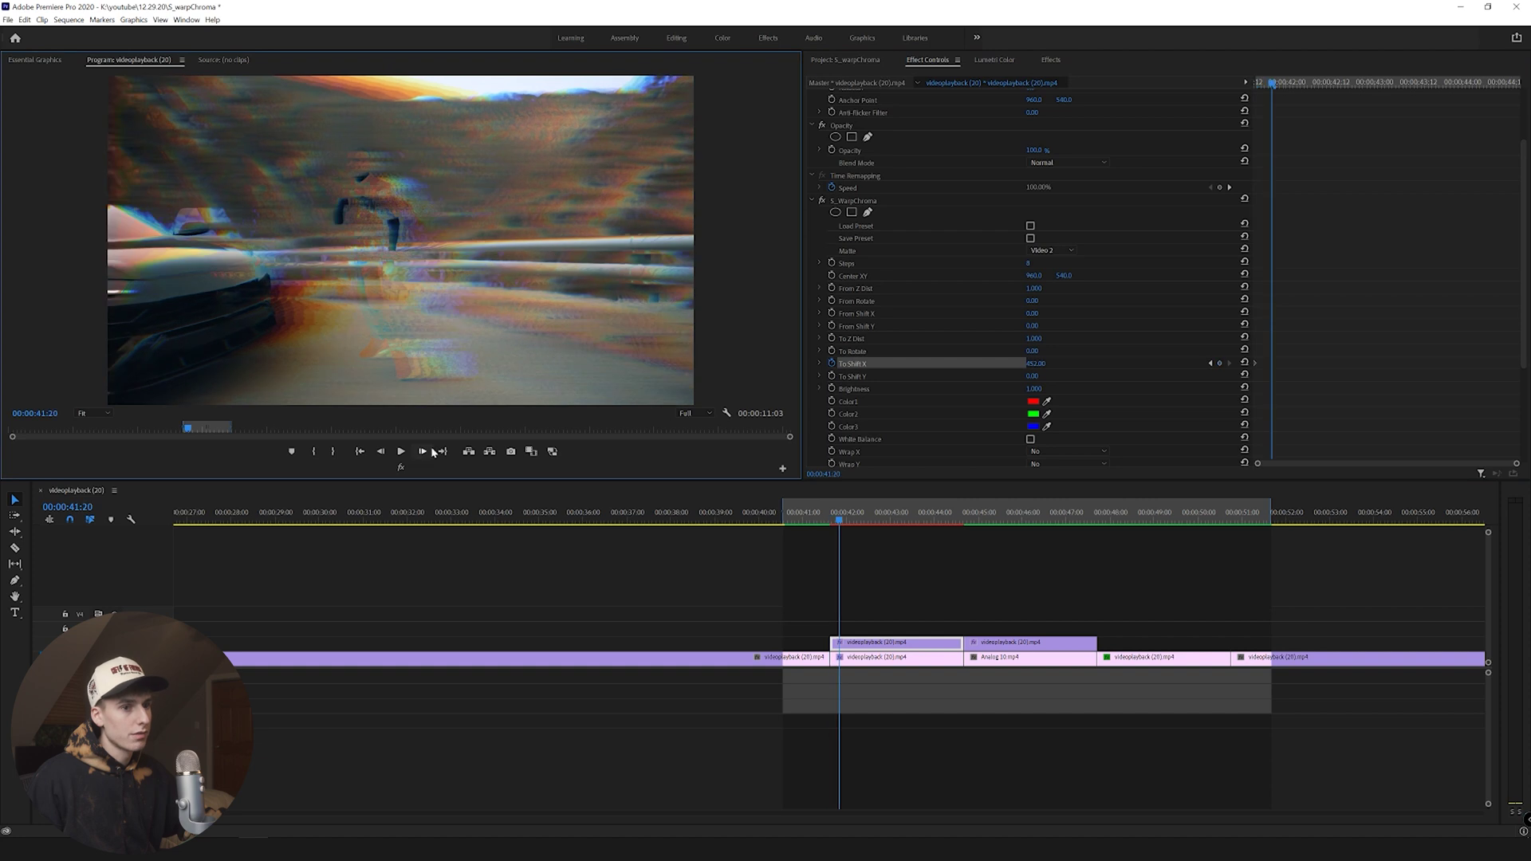
pyautogui.moveTo(1039, 365); pyautogui.dragTo(619, 366)
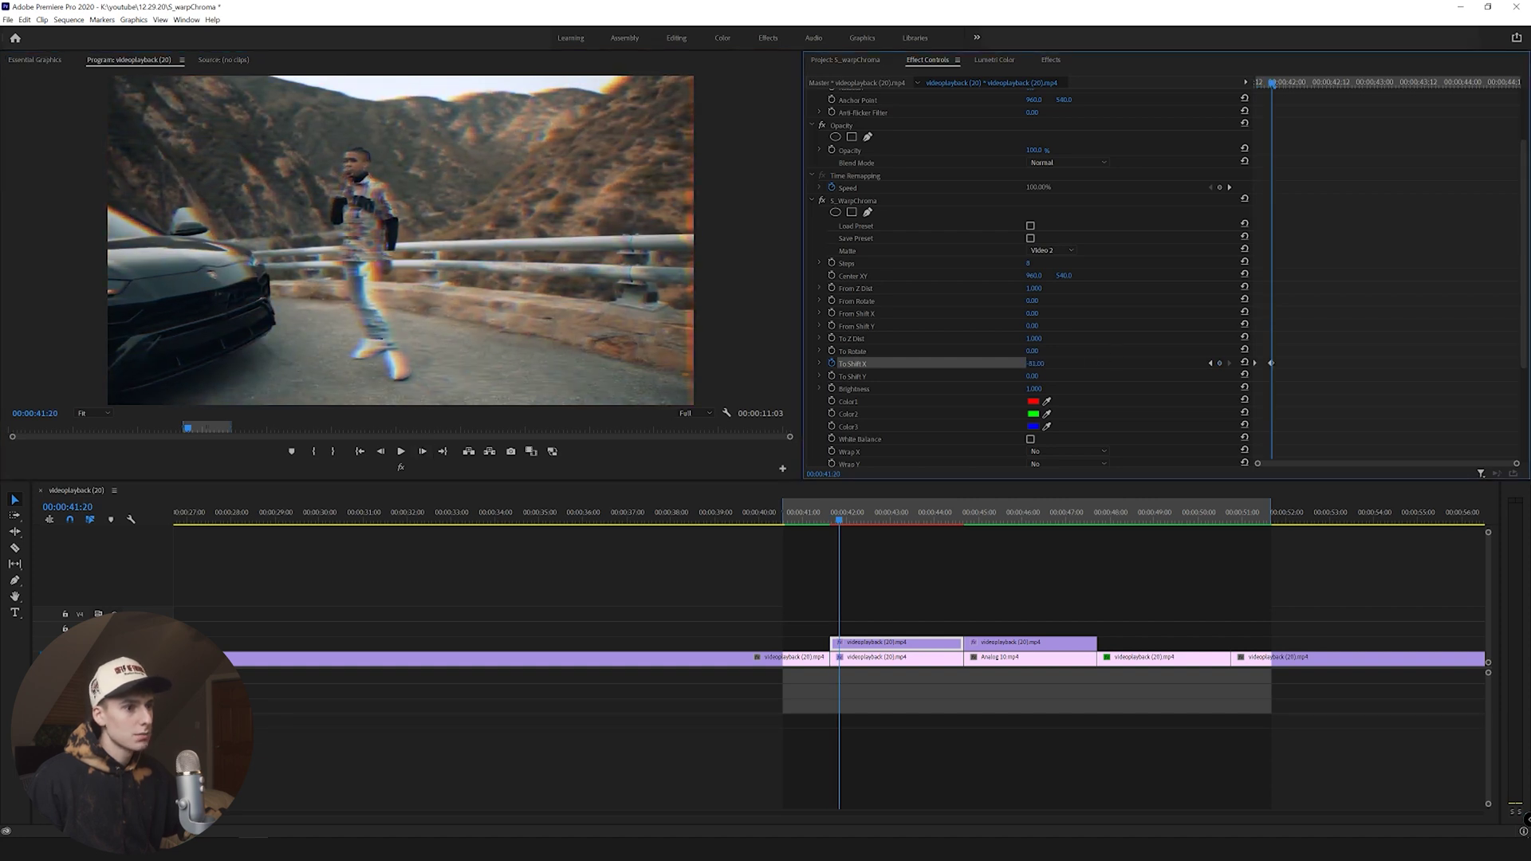
pyautogui.write('-89')
pyautogui.press('Return')
pyautogui.moveTo(1035, 363); pyautogui.dragTo(1040, 363)
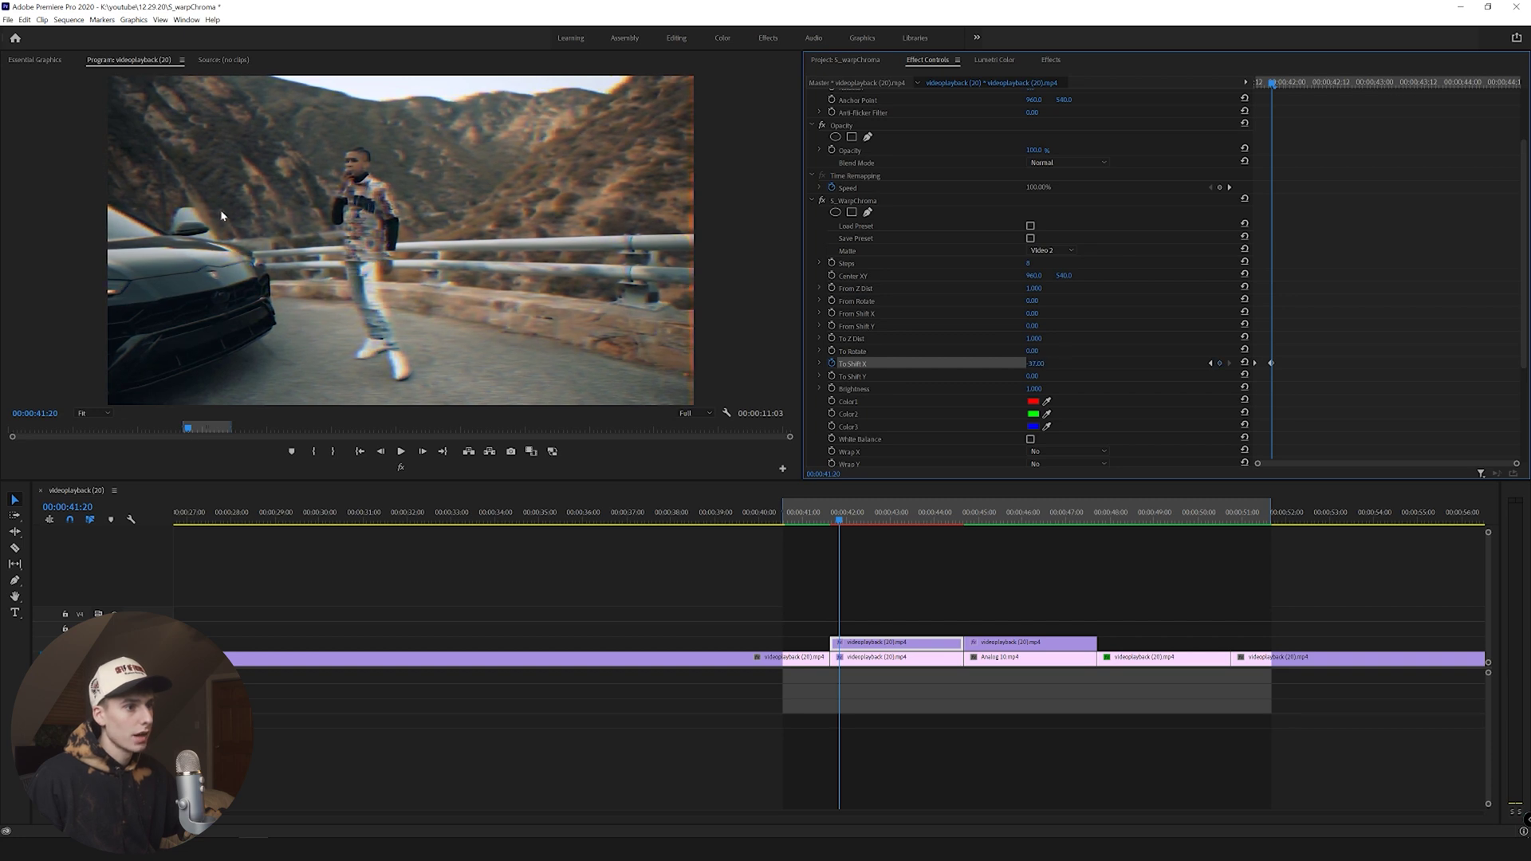
pyautogui.press('`')
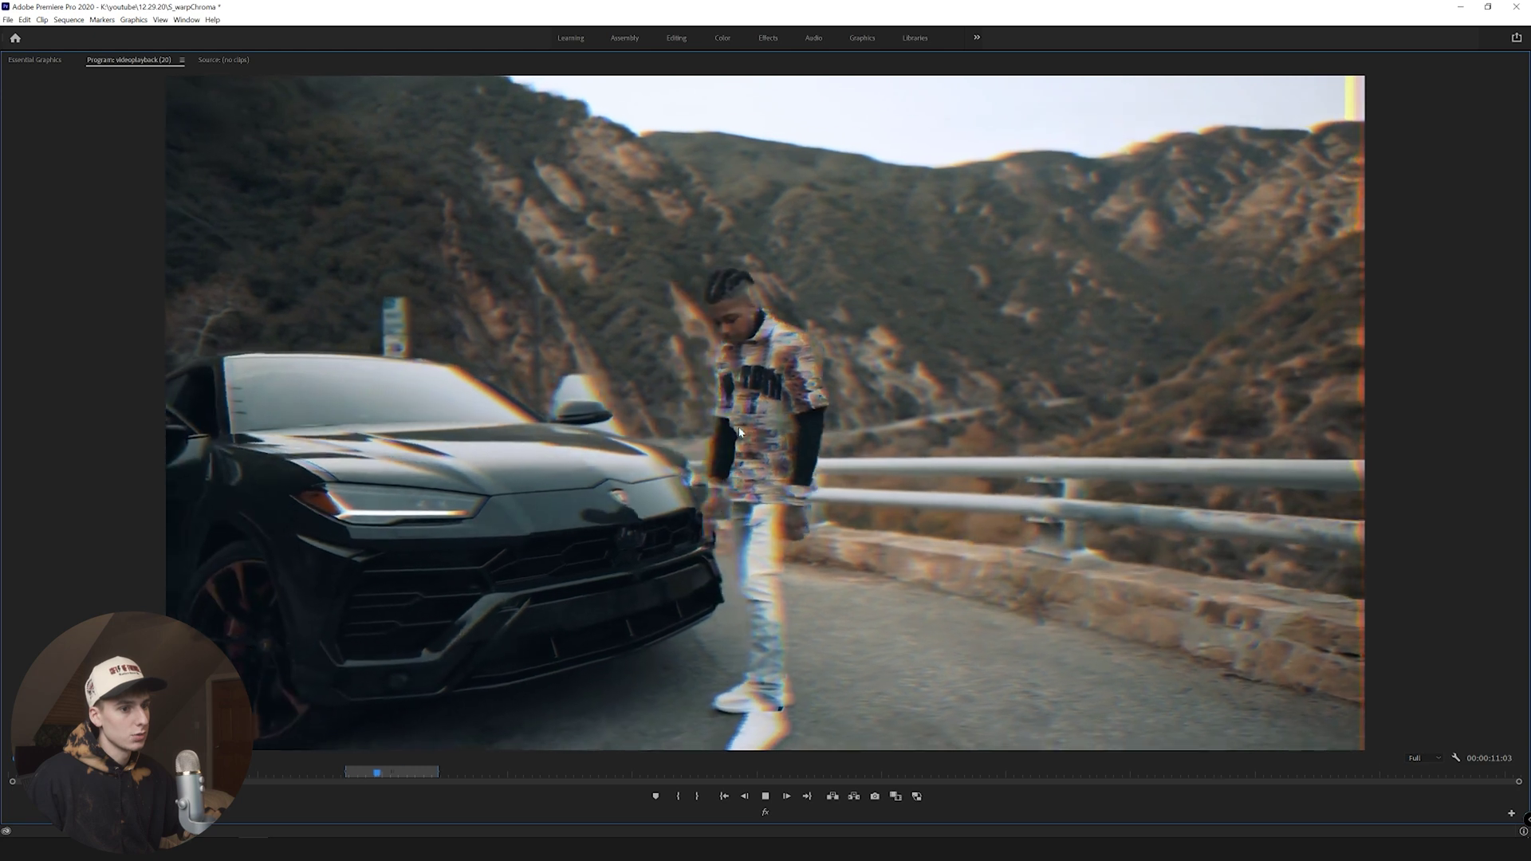
pyautogui.press('space')
pyautogui.press('`')
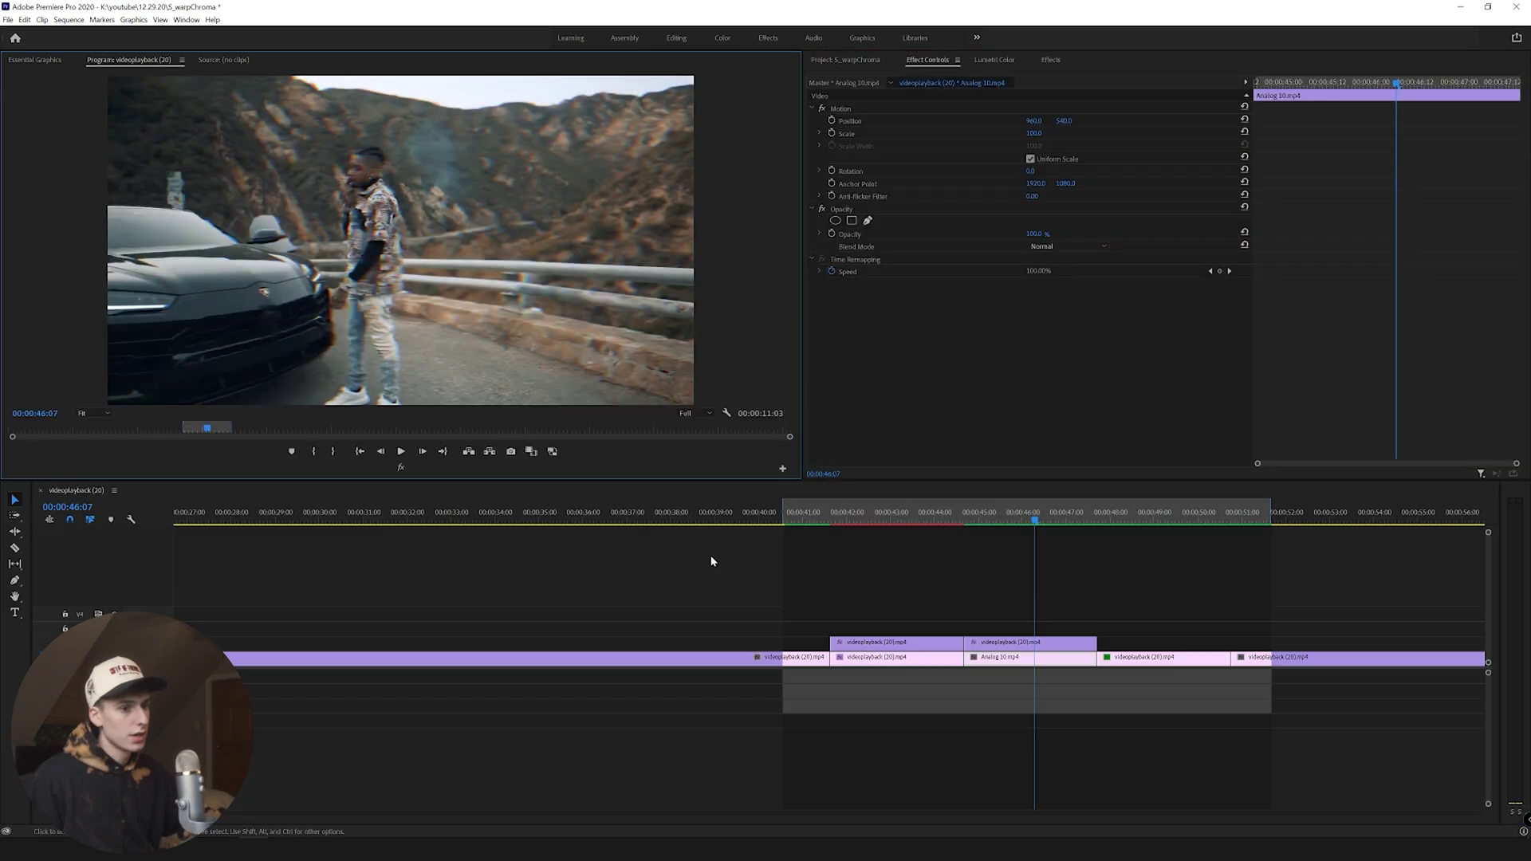
# Set both Wrap X and Wrap Y of the upper clip's S_WarpChroma to Reflect, trying Tile for Wrap X first.
pyautogui.click(842, 512)
pyautogui.click(1064, 440)
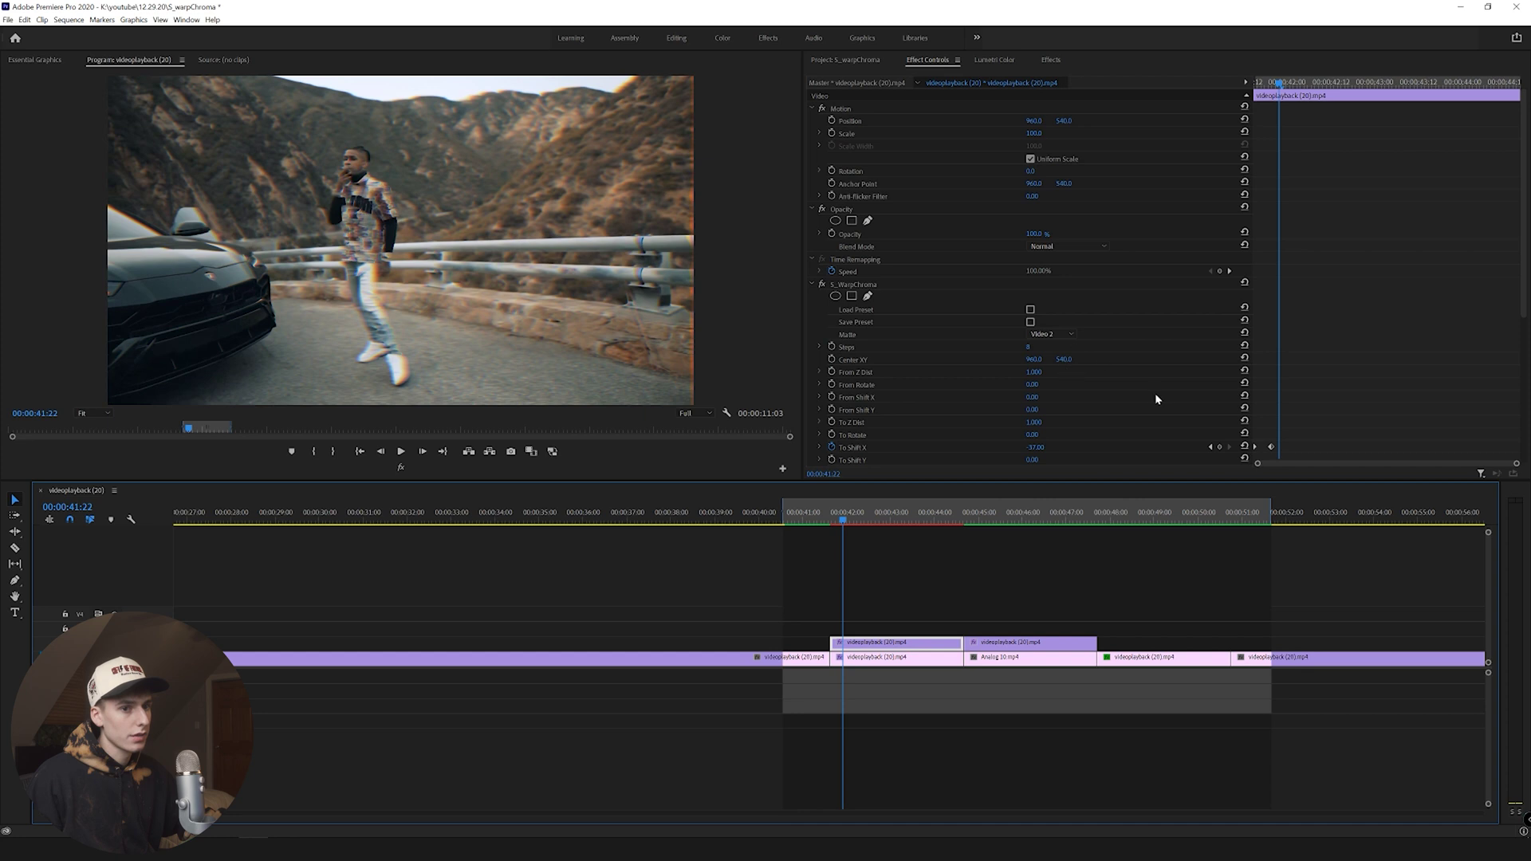
pyautogui.scroll(-4, 1154, 398)
pyautogui.click(1045, 367)
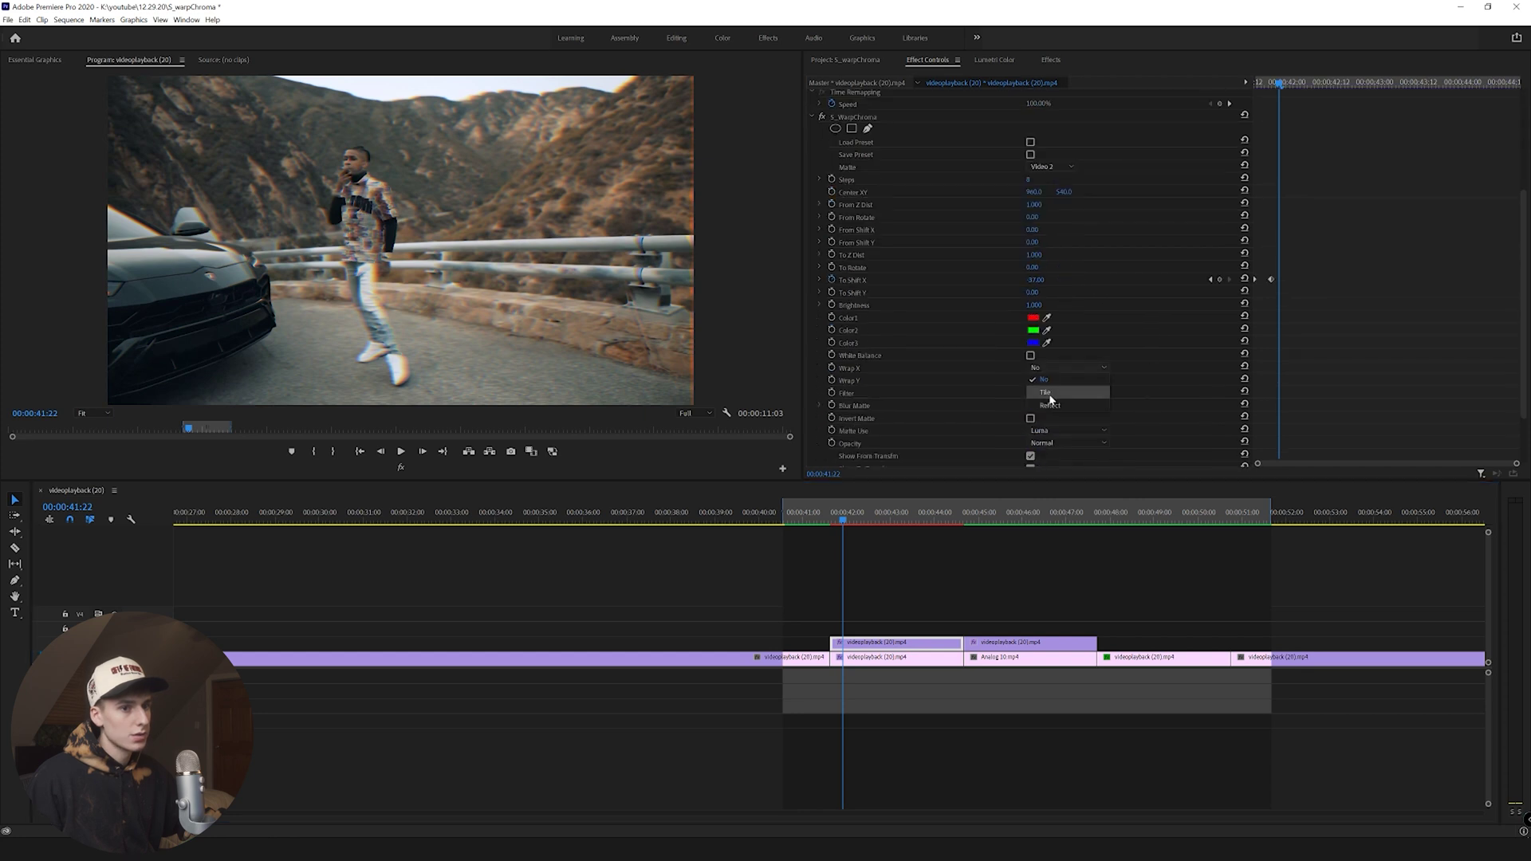
pyautogui.click(1048, 394)
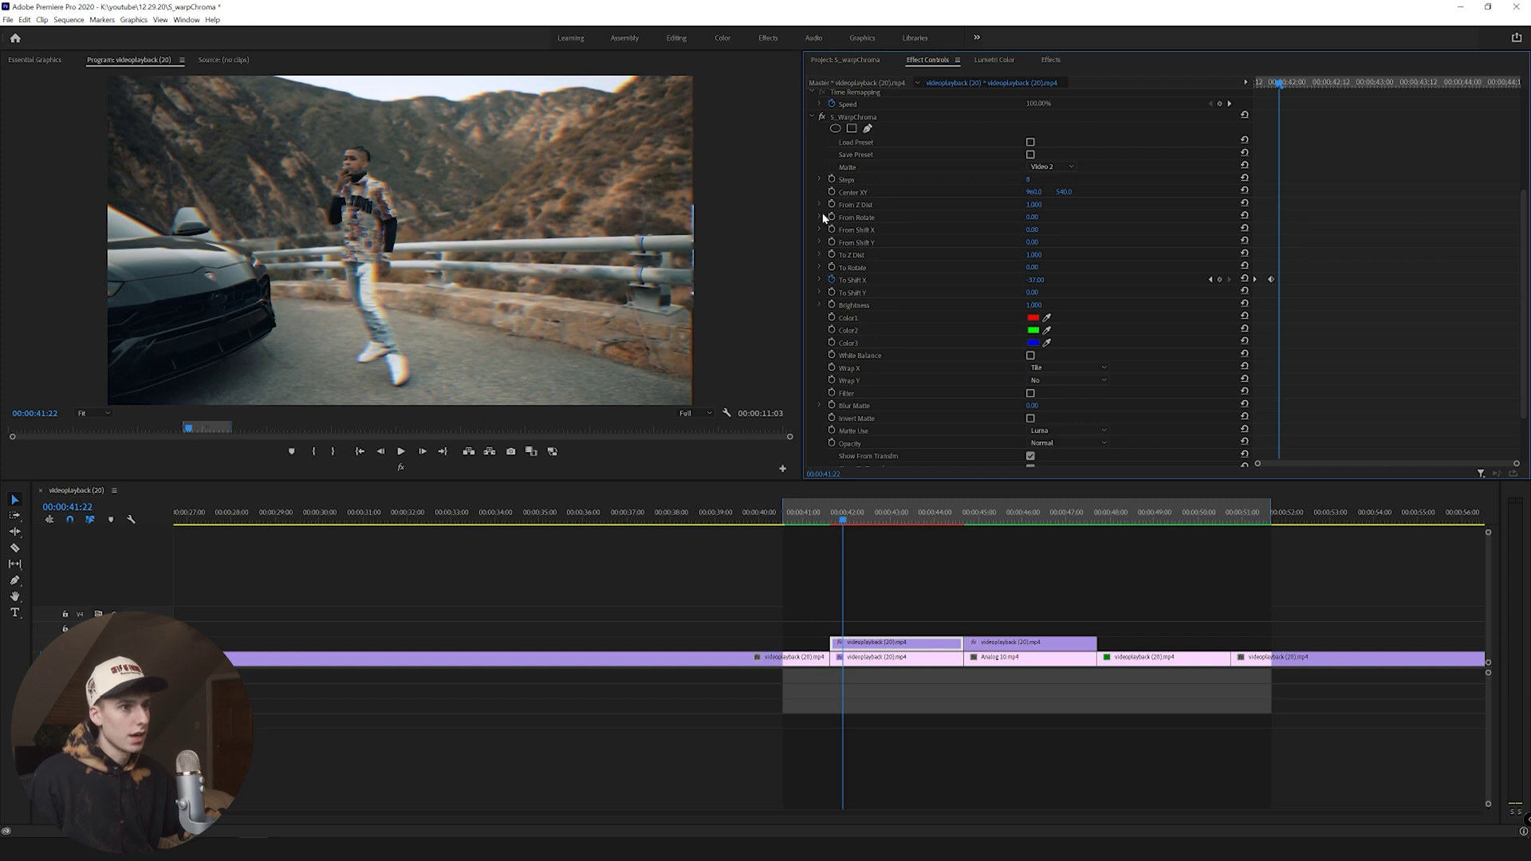
pyautogui.click(1059, 366)
pyautogui.click(1052, 407)
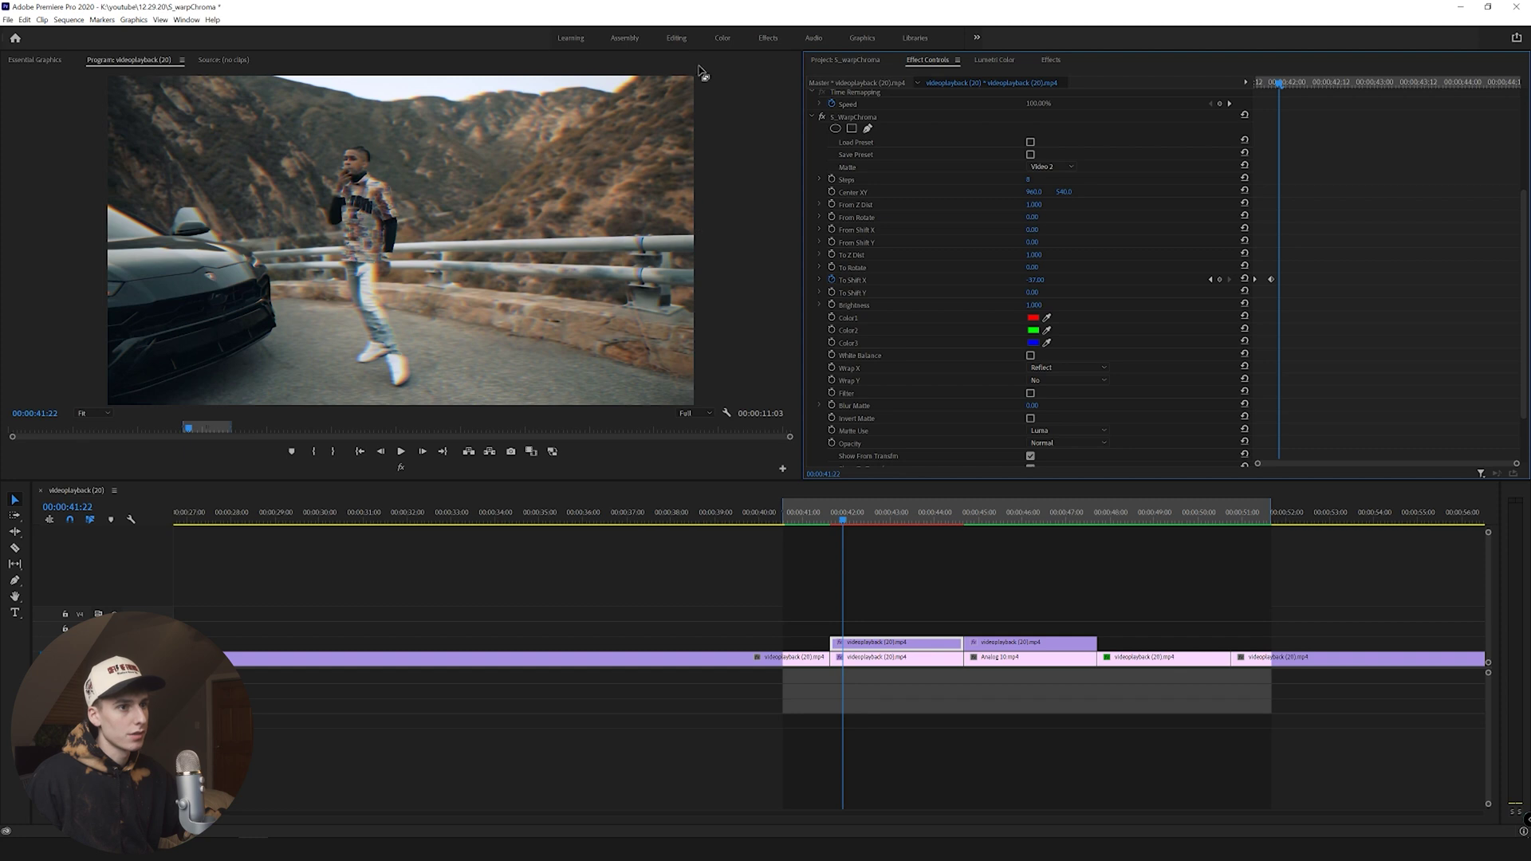
pyautogui.click(1074, 381)
pyautogui.click(1068, 435)
# Set the upper clip's Blur Matte to 5 and fine-tune it slightly while viewing the frame at 00:00:42:15.
pyautogui.click(845, 522)
pyautogui.moveTo(848, 524)
pyautogui.mouseDown()
pyautogui.moveTo(915, 524)
pyautogui.moveTo(844, 524)
pyautogui.moveTo(878, 527)
pyautogui.mouseUp()
pyautogui.scroll(-4, 895, 410)
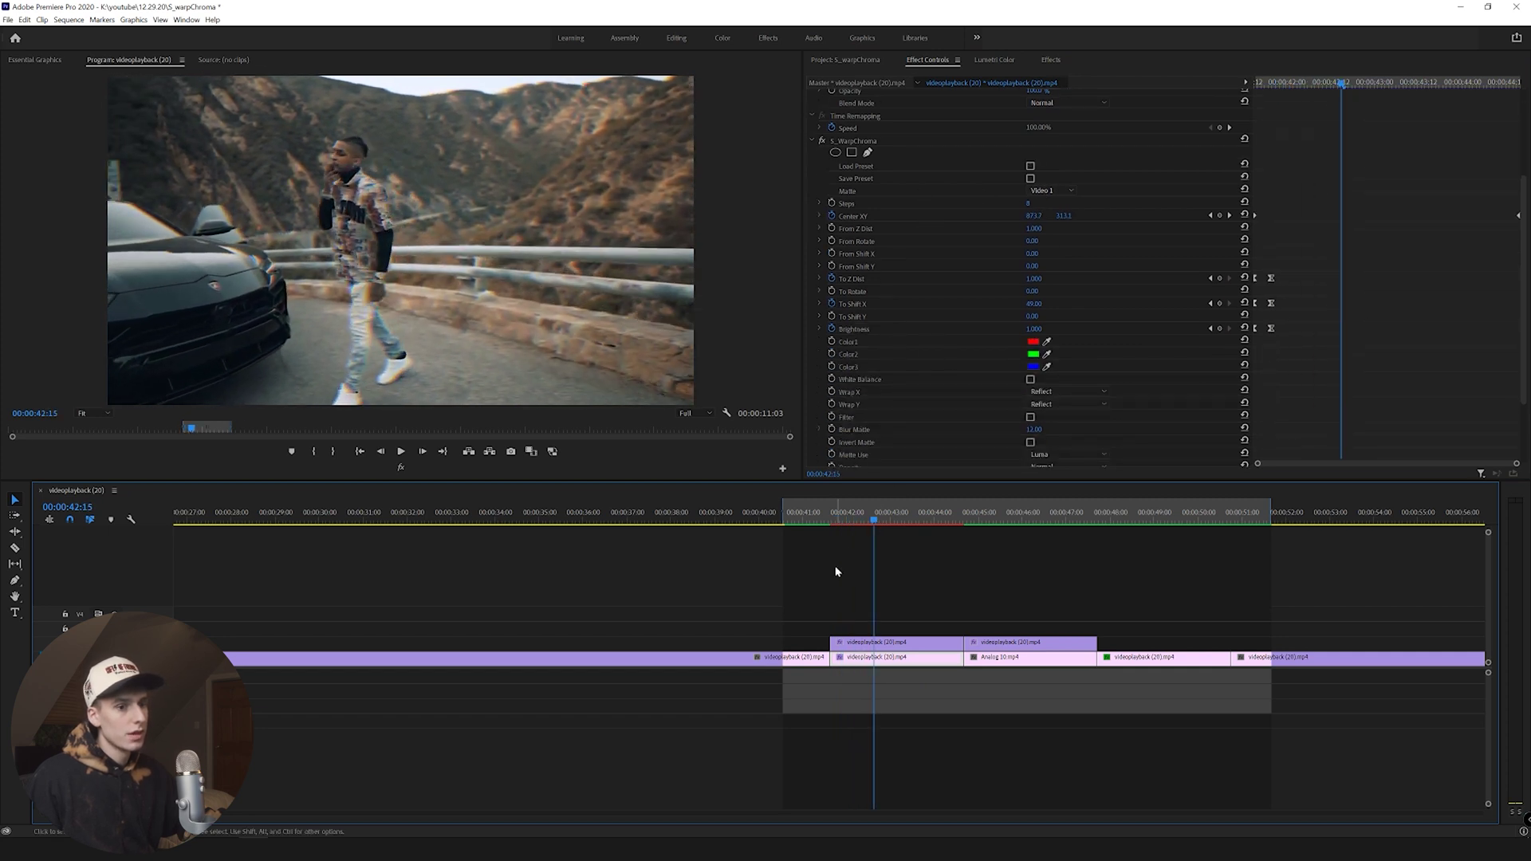
pyautogui.click(852, 641)
pyautogui.scroll(-3, 937, 334)
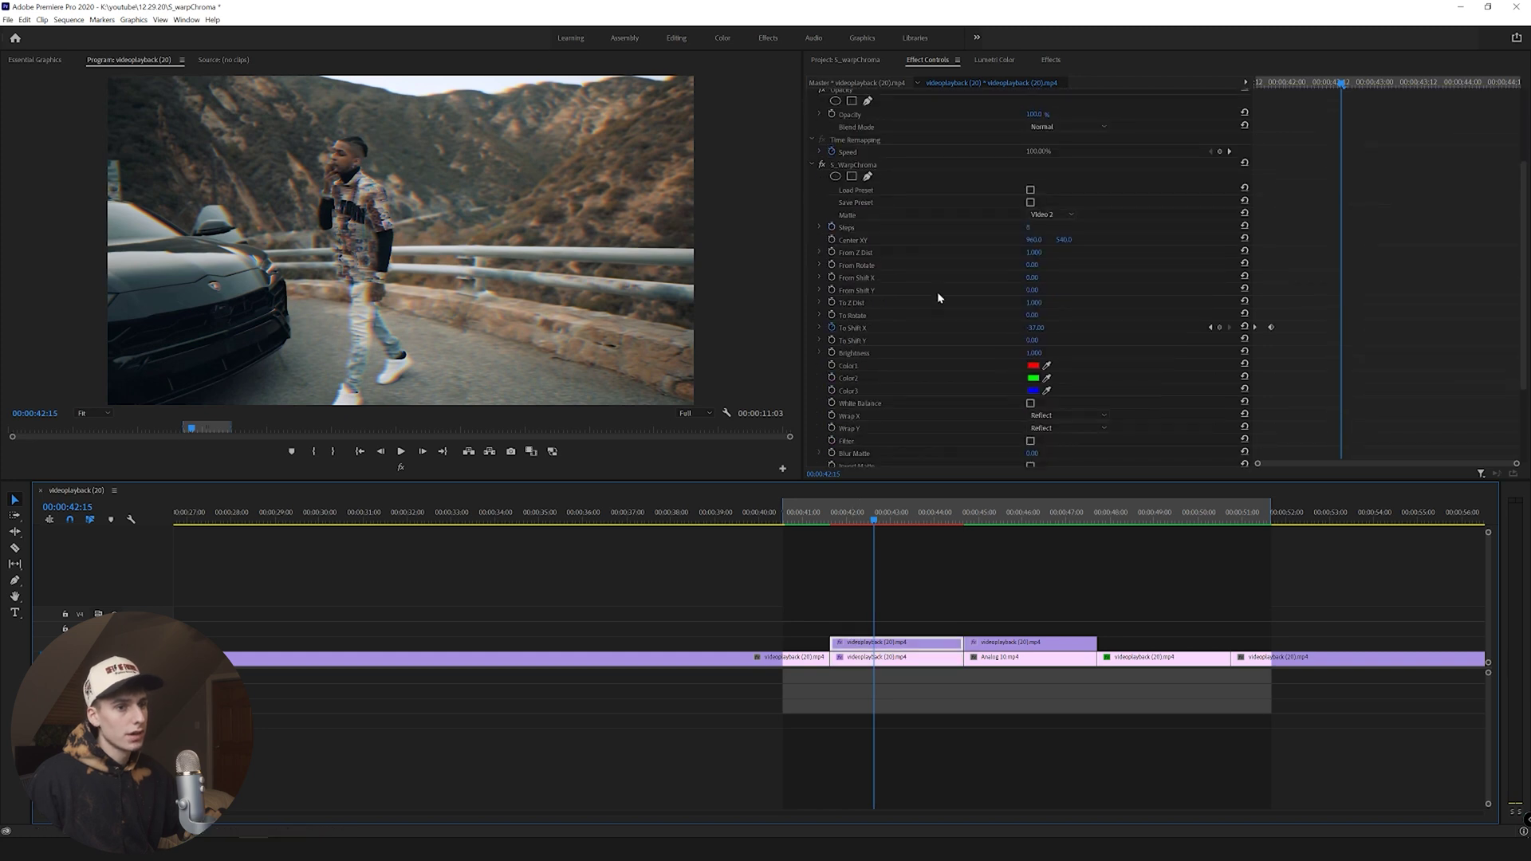
pyautogui.moveTo(1031, 406); pyautogui.dragTo(1067, 407)
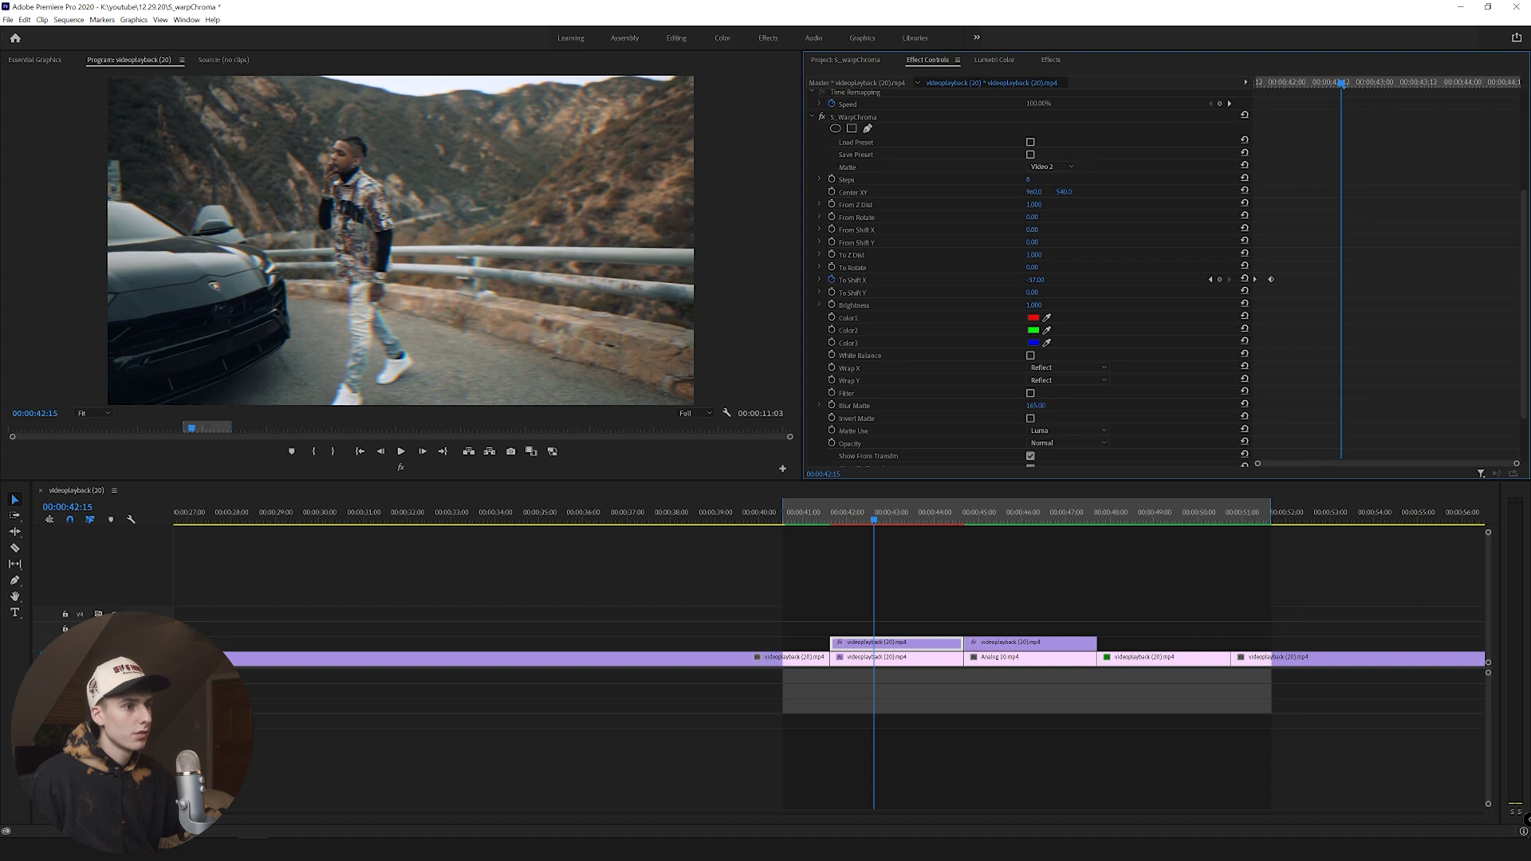
pyautogui.click(1034, 405)
pyautogui.write('5')
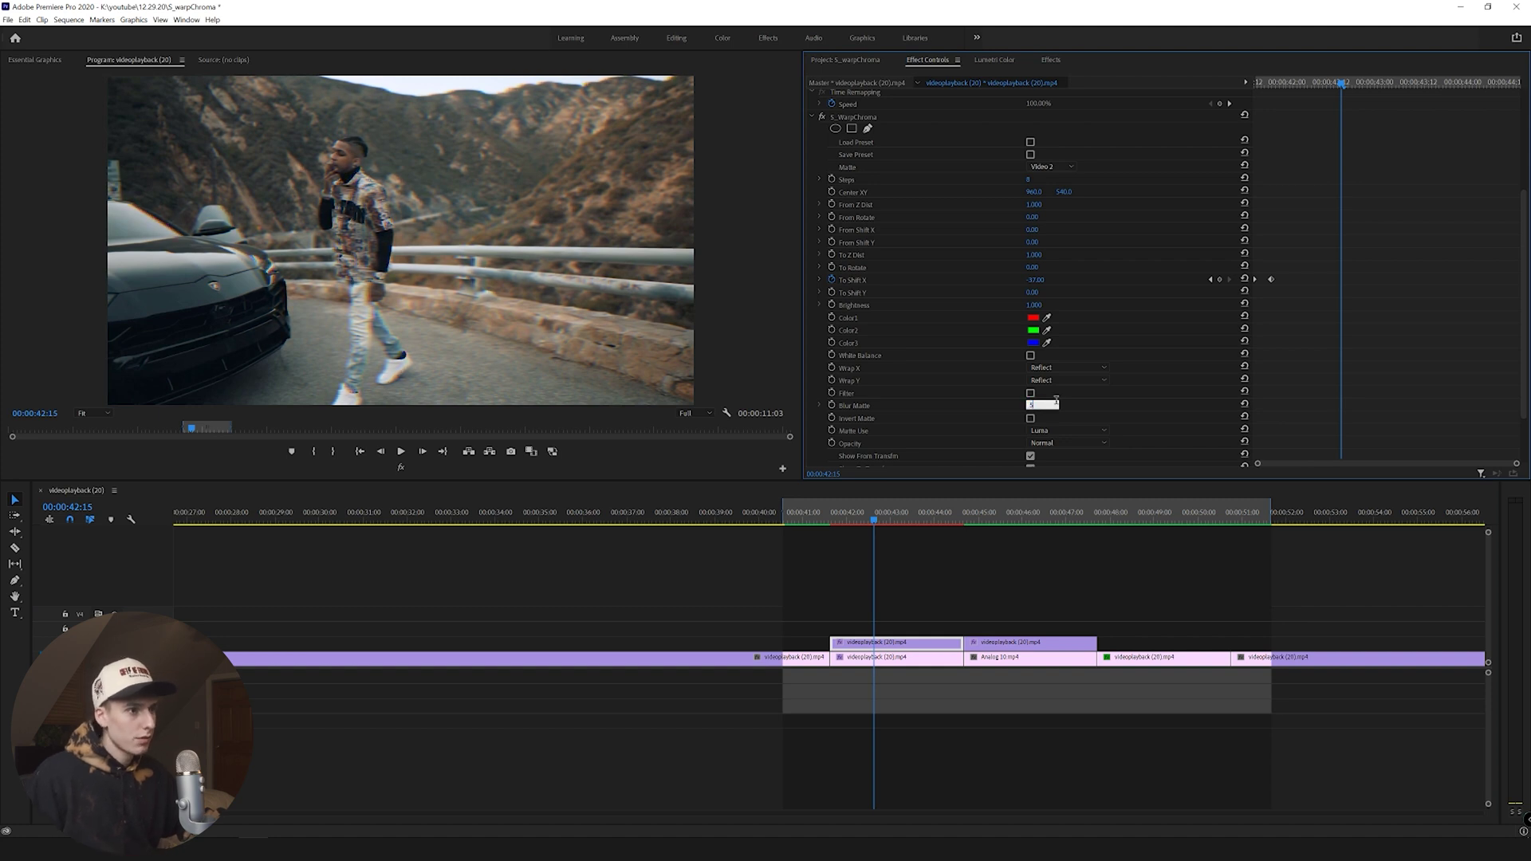
pyautogui.press('Return')
pyautogui.moveTo(1032, 405)
pyautogui.mouseDown()
pyautogui.moveTo(1176, 405)
pyautogui.moveTo(1036, 414)
pyautogui.mouseUp()
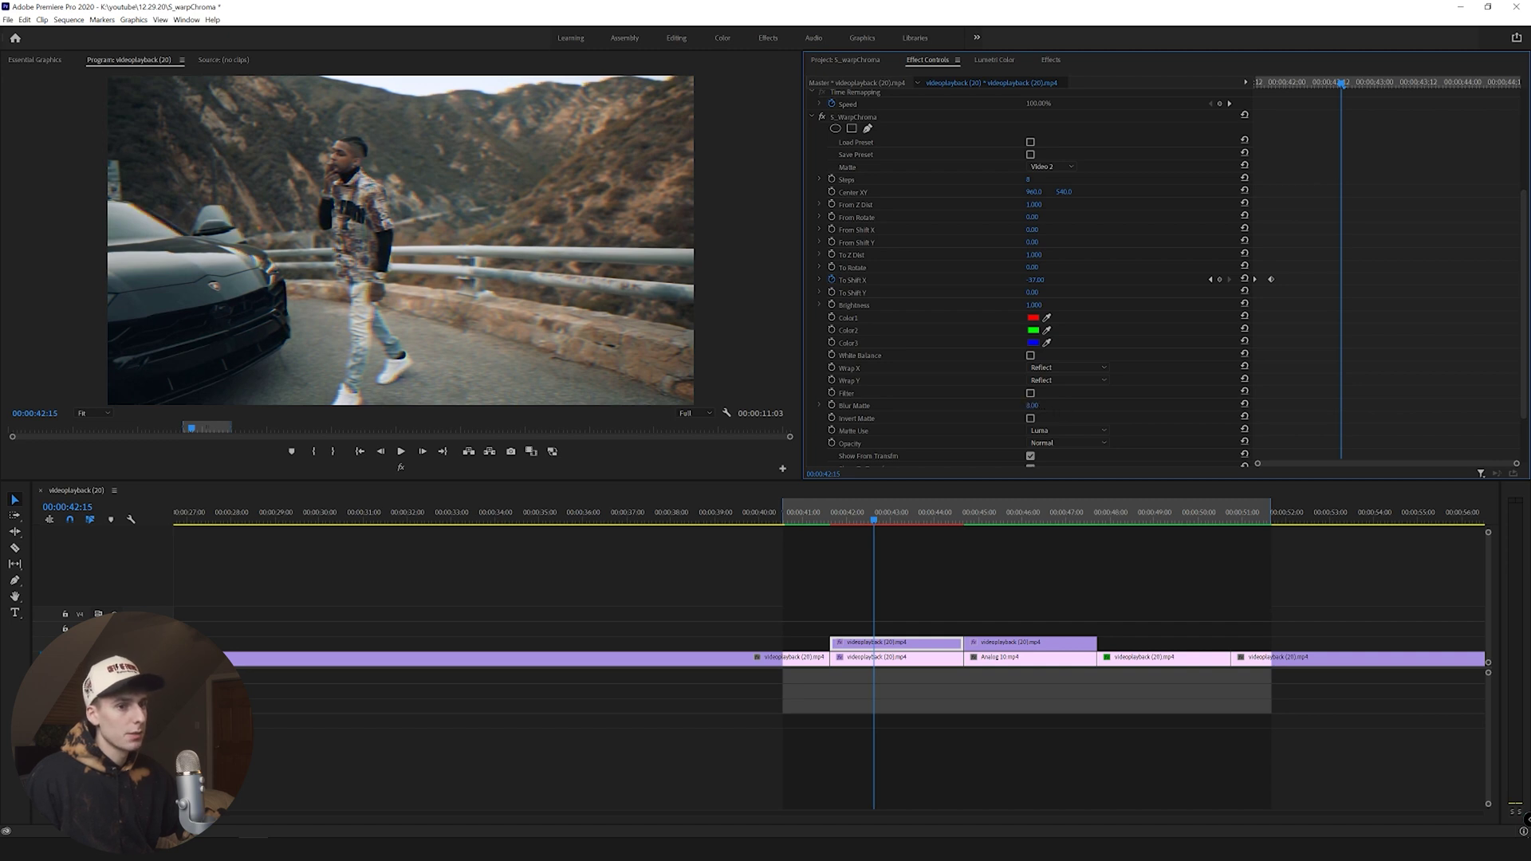
# End the marked range with the new upper clip, render it and review the playback, including a full-screen look.
pyautogui.click(381, 216)
pyautogui.click(963, 523)
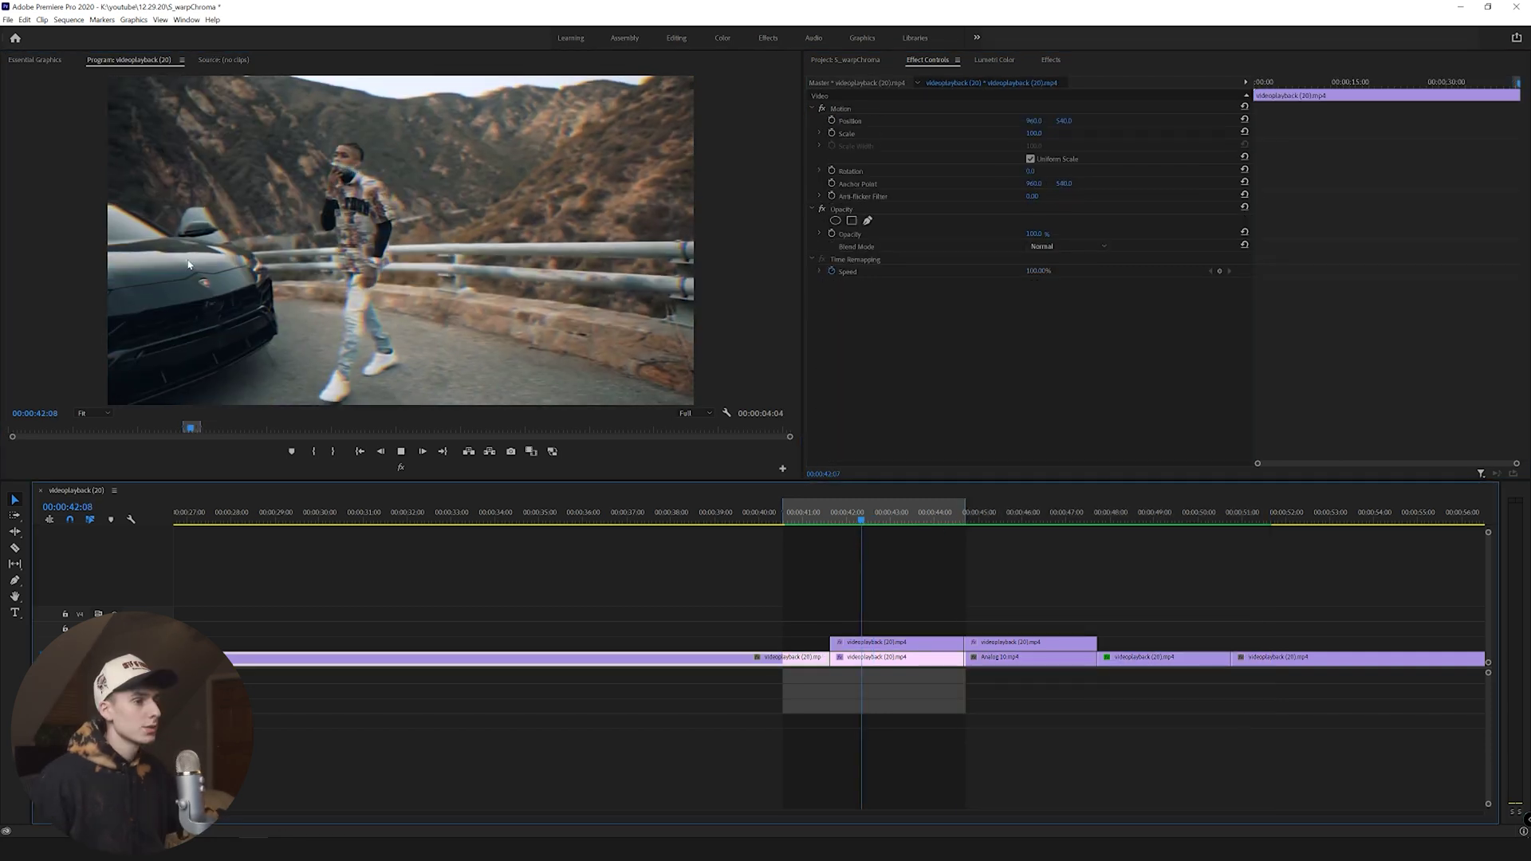
pyautogui.press('space')
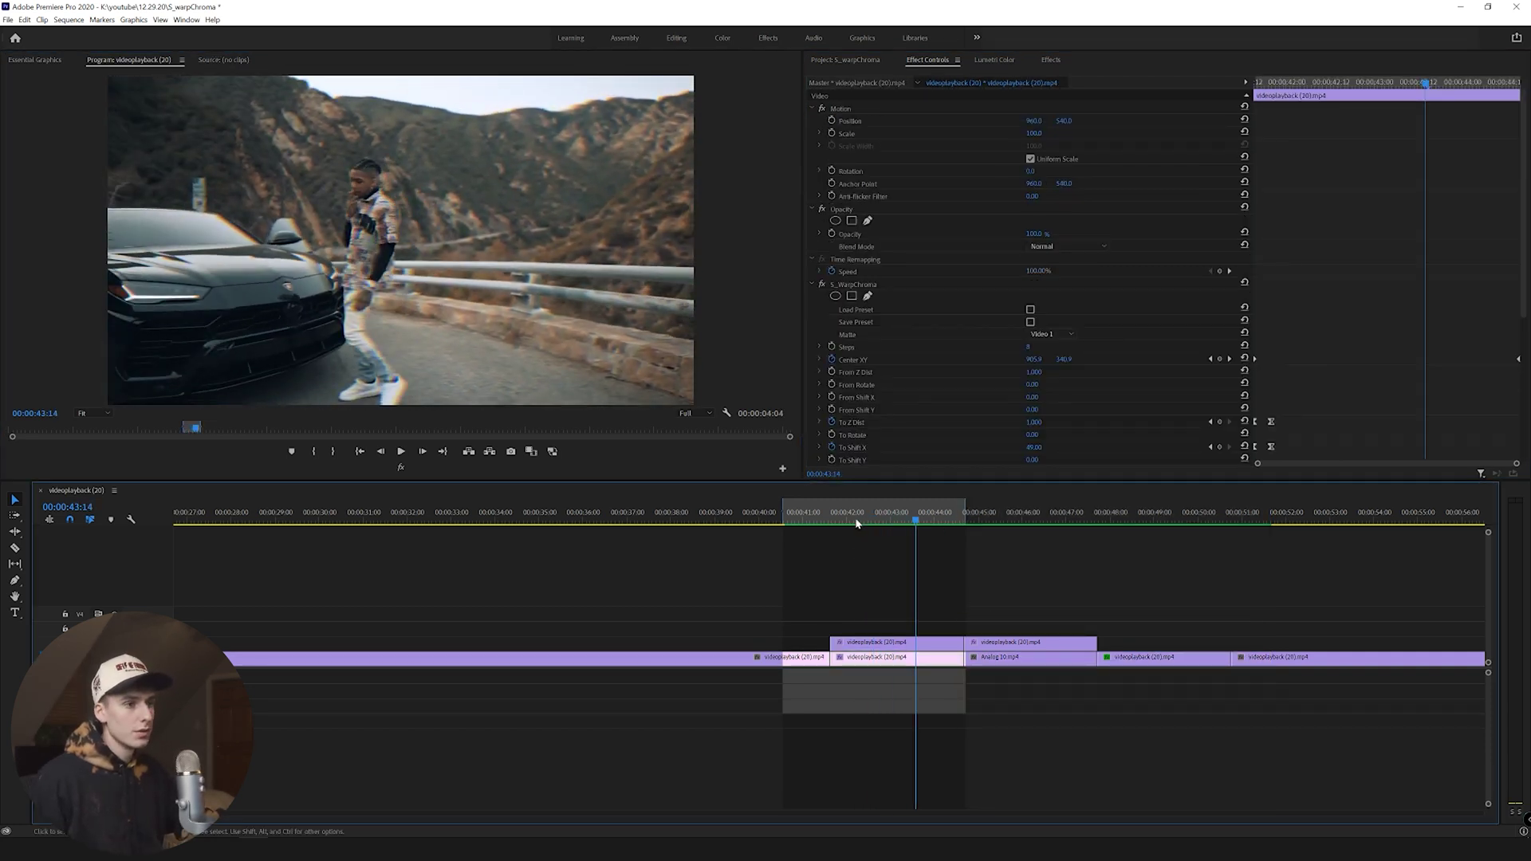
pyautogui.press('space')
pyautogui.press('`')
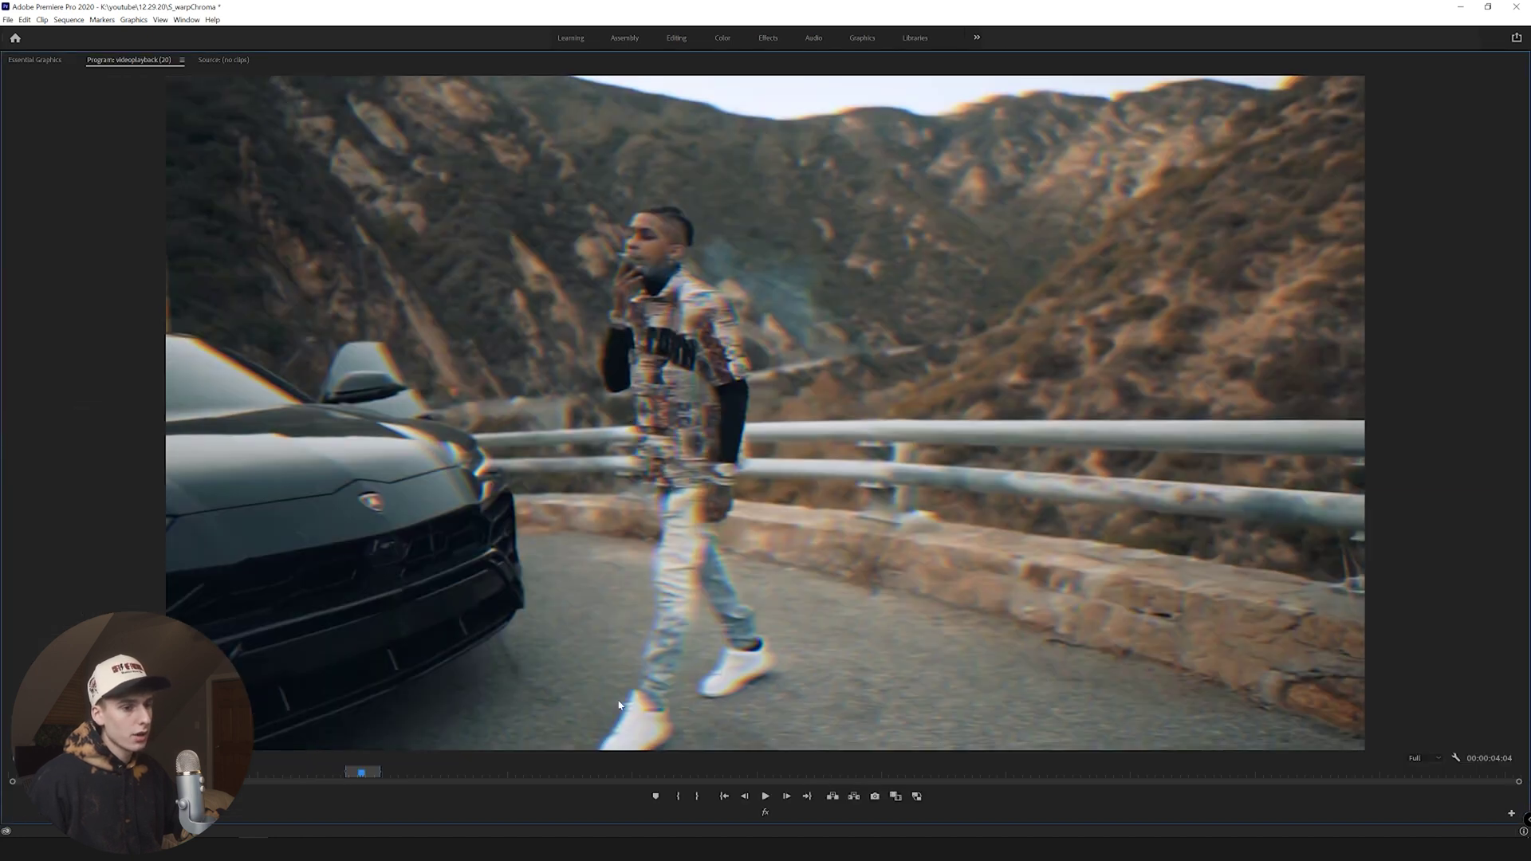
pyautogui.press('`')
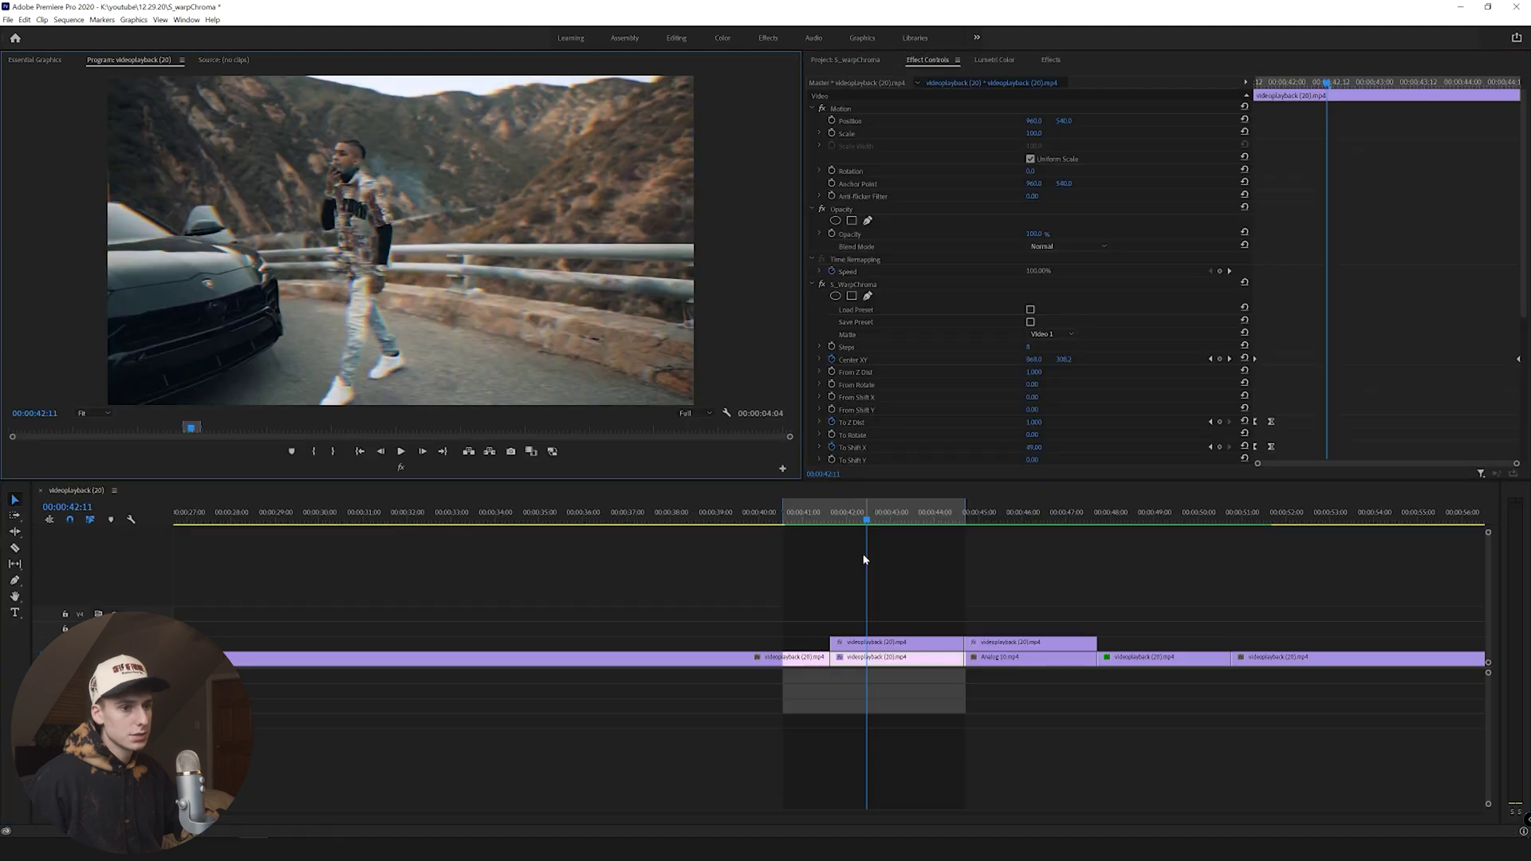
# Extend the marked range to the end of the Analog clip and play that section.
pyautogui.click(829, 517)
pyautogui.moveTo(826, 516); pyautogui.dragTo(967, 521)
pyautogui.press('space')
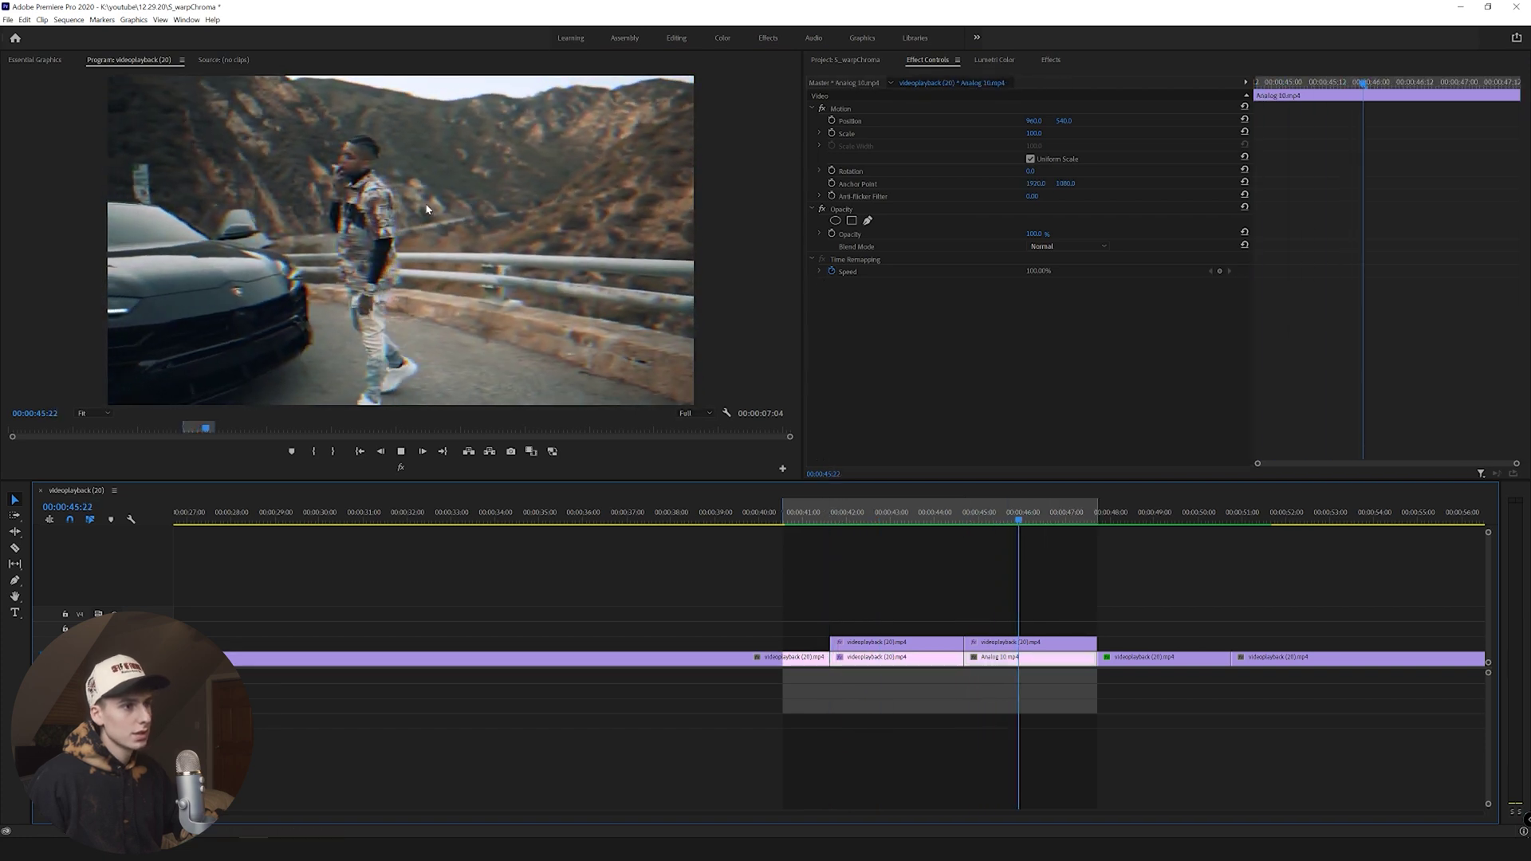
# Stop playback and delete the lower clip beneath the first upper clip.
pyautogui.press('space')
pyautogui.moveTo(941, 524); pyautogui.dragTo(855, 523)
pyautogui.click(880, 670)
pyautogui.press('Delete')
# Add matching To Shift X keyframes on the first upper clip at 00:00:42:04 and 00:00:42:10, copying the existing one.
pyautogui.moveTo(1281, 84); pyautogui.dragTo(1301, 83)
pyautogui.keyDown('alt'); pyautogui.moveTo(1271, 447); pyautogui.dragTo(1300, 447); pyautogui.keyUp('alt')
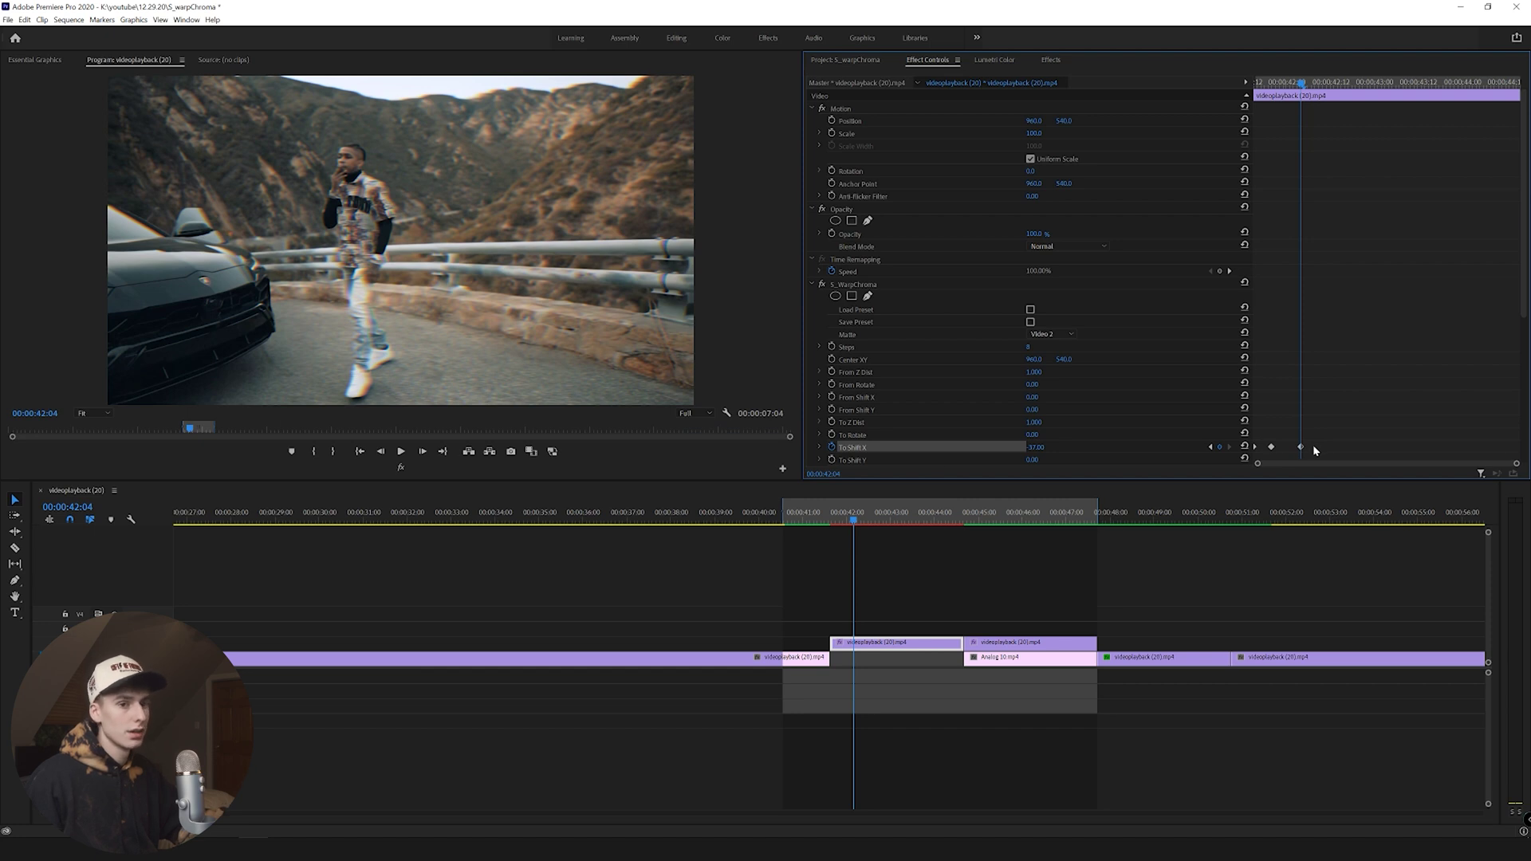
pyautogui.keyDown('shift'); pyautogui.click(422, 454); pyautogui.keyUp('shift')
pyautogui.click(423, 454)
pyautogui.click(1219, 448)
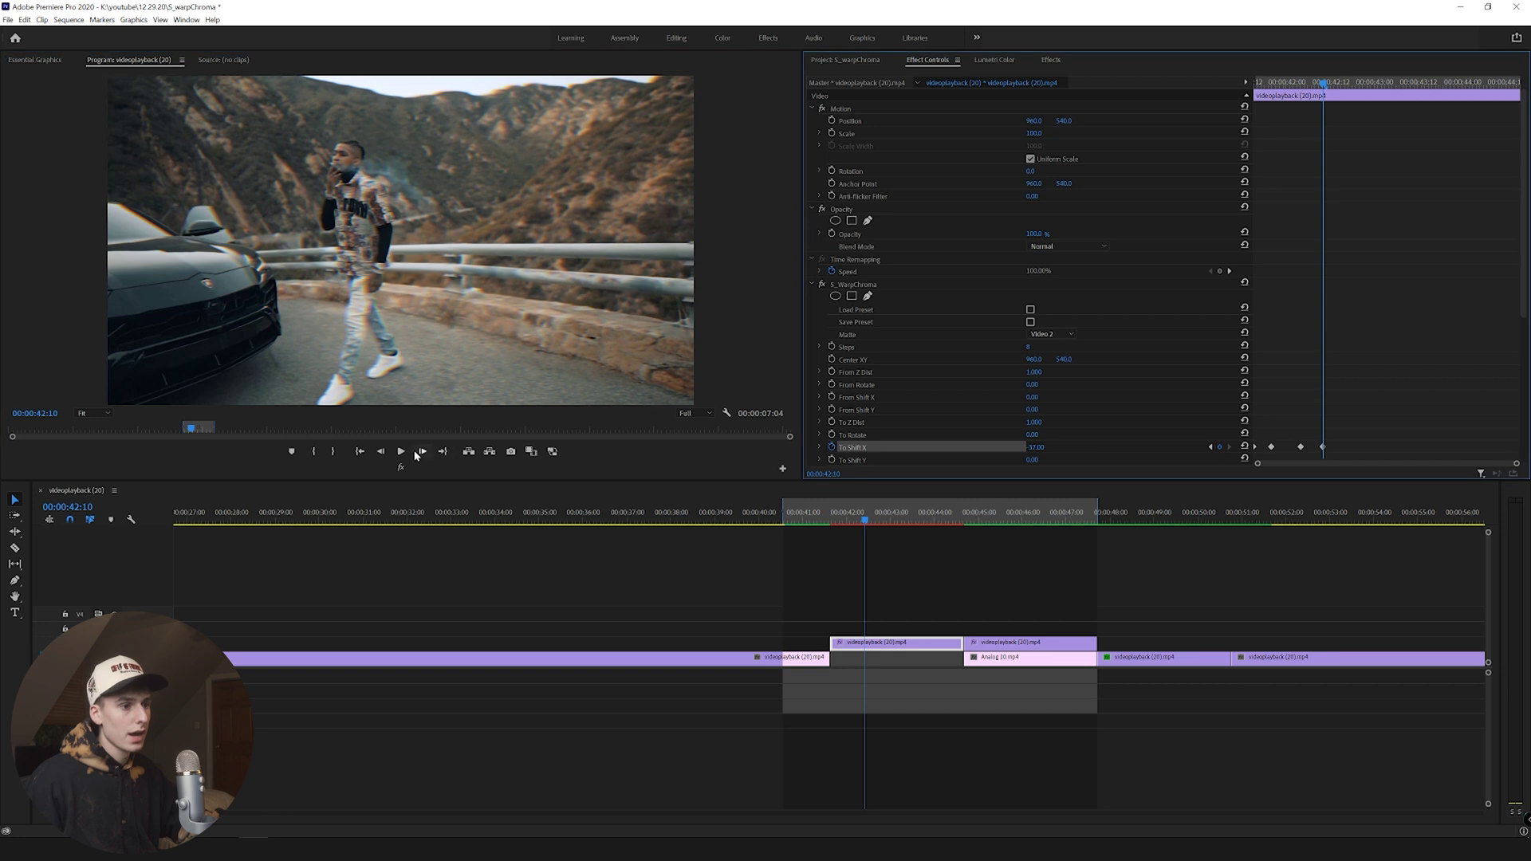
# Add a much stronger To Shift X keyframe one frame after the keyframe at 00:00:42:04, then scrub through the burst.
pyautogui.keyDown('shift'); pyautogui.click(381, 452); pyautogui.keyUp('shift')
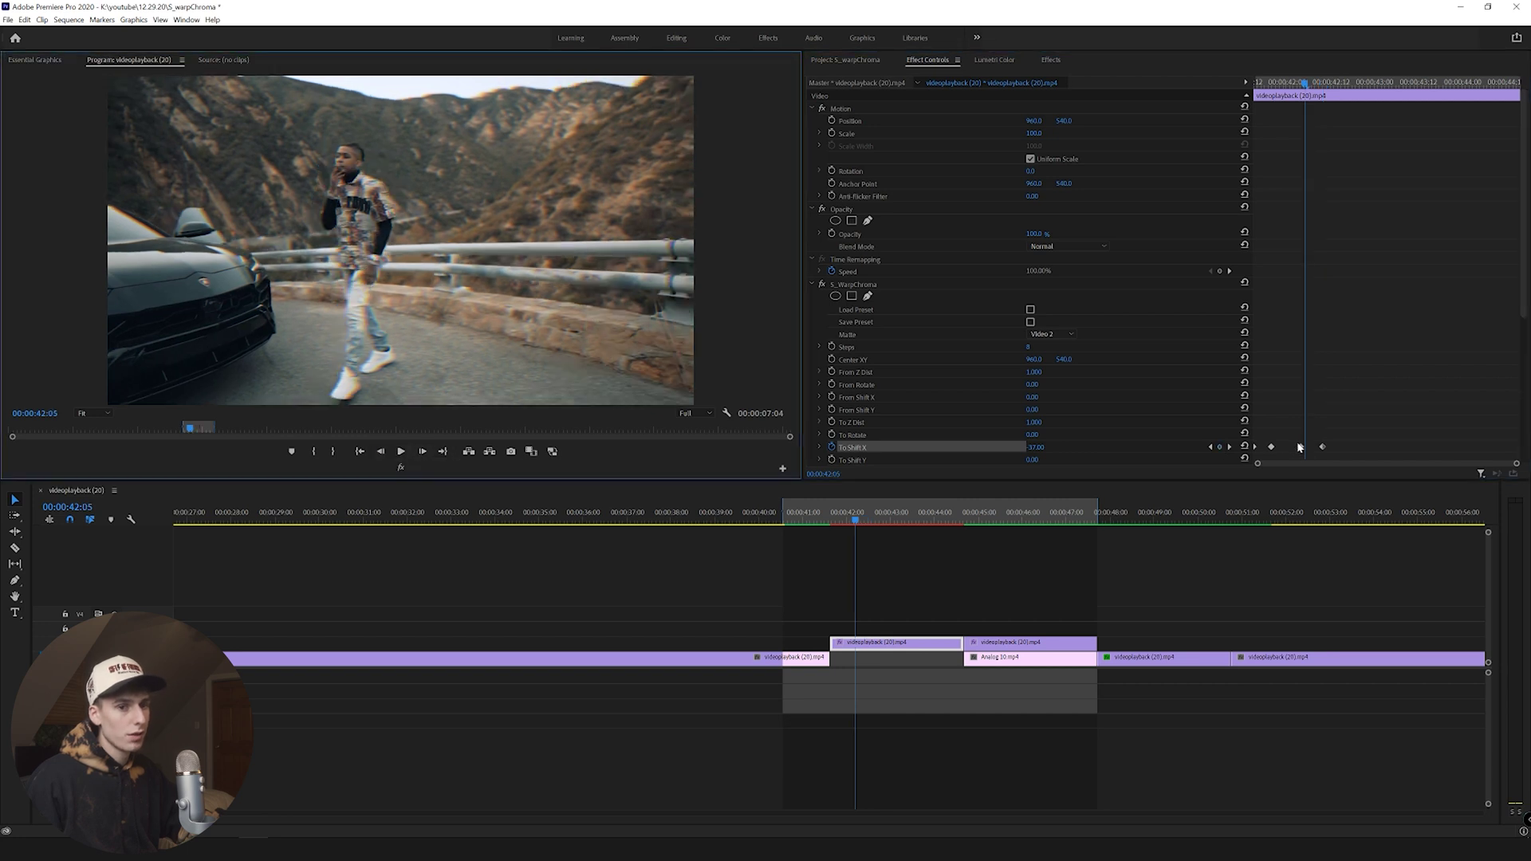
pyautogui.moveTo(1298, 83)
pyautogui.mouseDown()
pyautogui.moveTo(1333, 90)
pyautogui.moveTo(1301, 94)
pyautogui.mouseUp()
pyautogui.click(422, 452)
pyautogui.moveTo(1057, 444); pyautogui.dragTo(1189, 445)
pyautogui.moveTo(833, 514)
pyautogui.mouseDown()
pyautogui.moveTo(820, 516)
pyautogui.moveTo(870, 520)
pyautogui.moveTo(857, 521)
pyautogui.mouseUp()
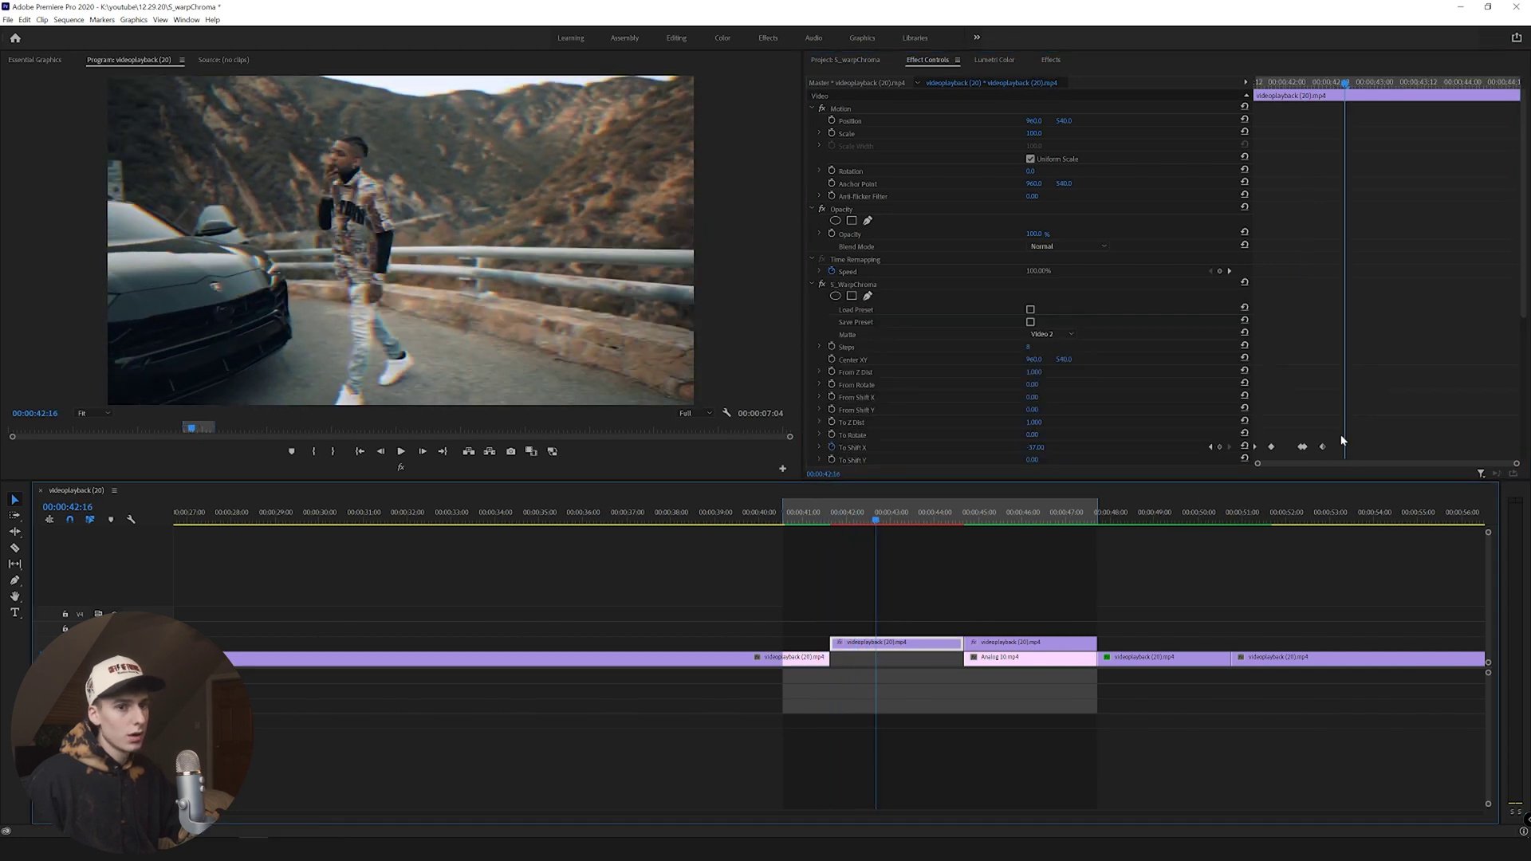
# Copy the three To Shift X burst keyframes to 00:00:42:23 and 00:00:44:01, then play the upper clip.
pyautogui.moveTo(1342, 441); pyautogui.dragTo(1297, 463)
pyautogui.moveTo(1417, 89); pyautogui.dragTo(1369, 89)
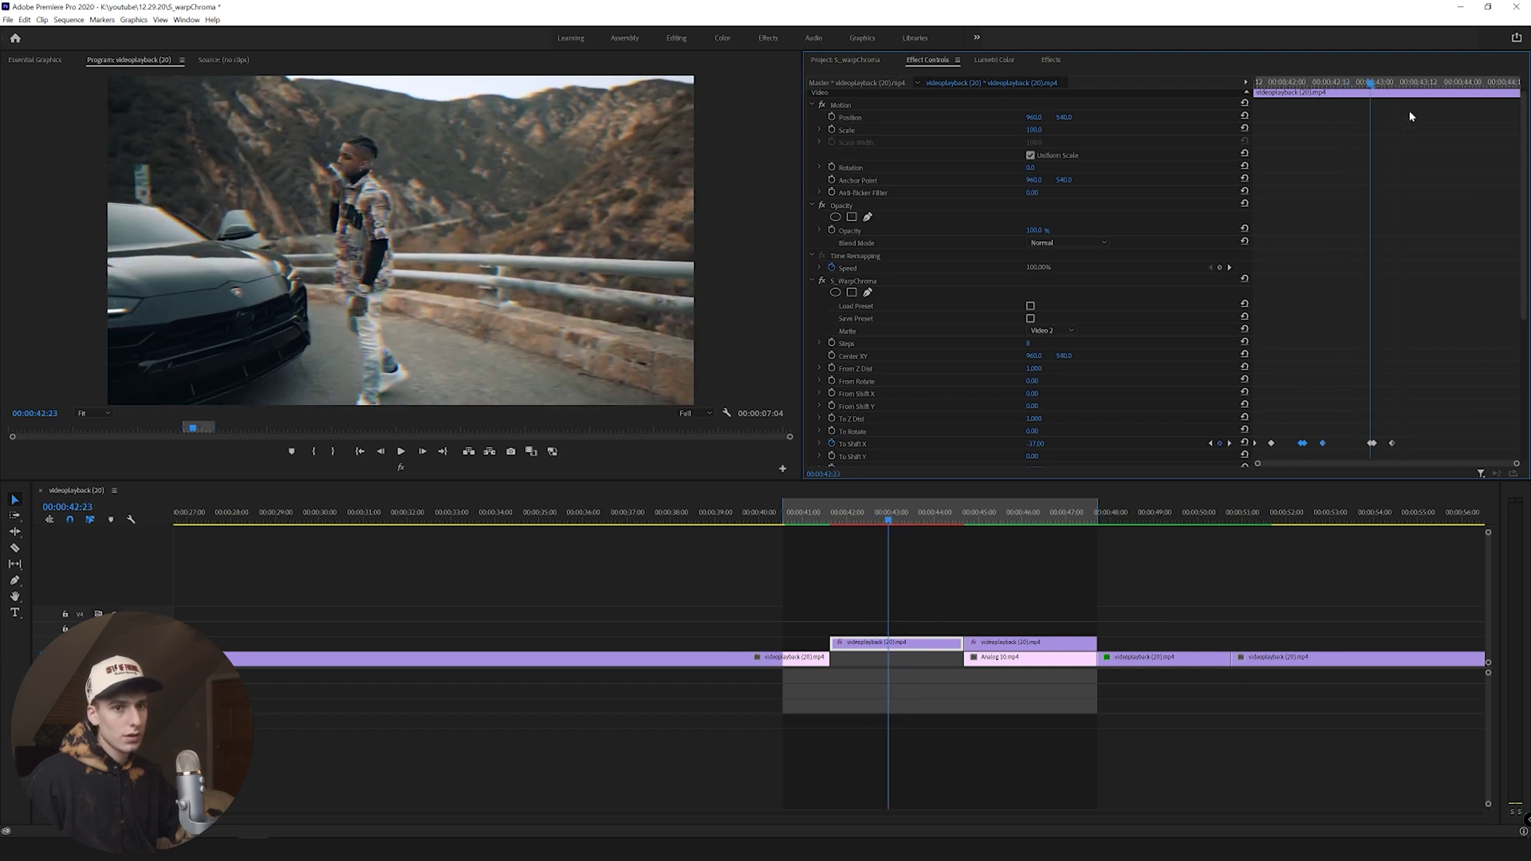
pyautogui.click(1467, 88)
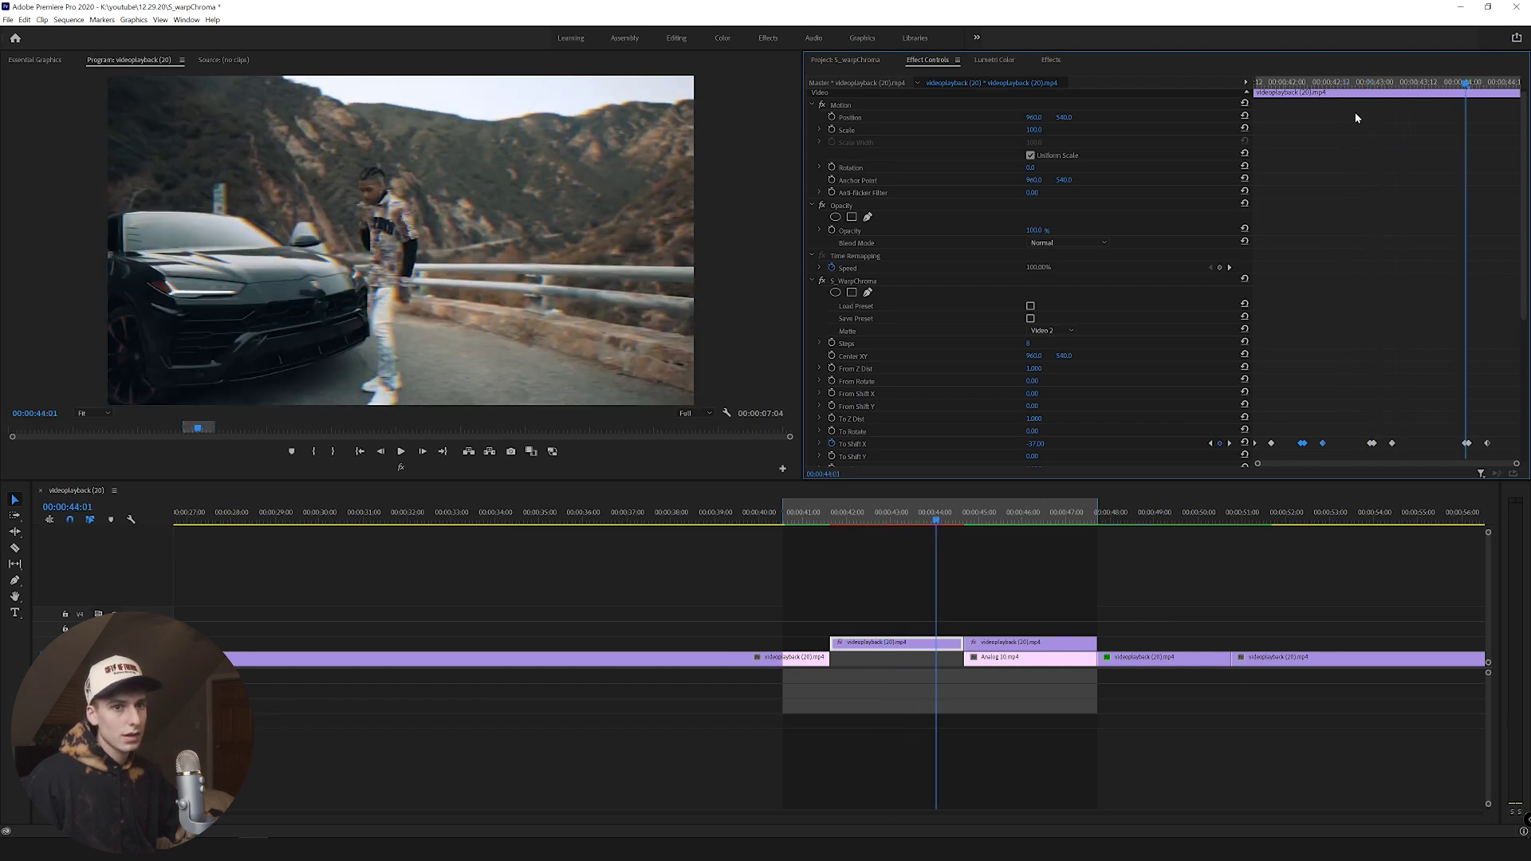
pyautogui.click(1284, 82)
pyautogui.press('space')
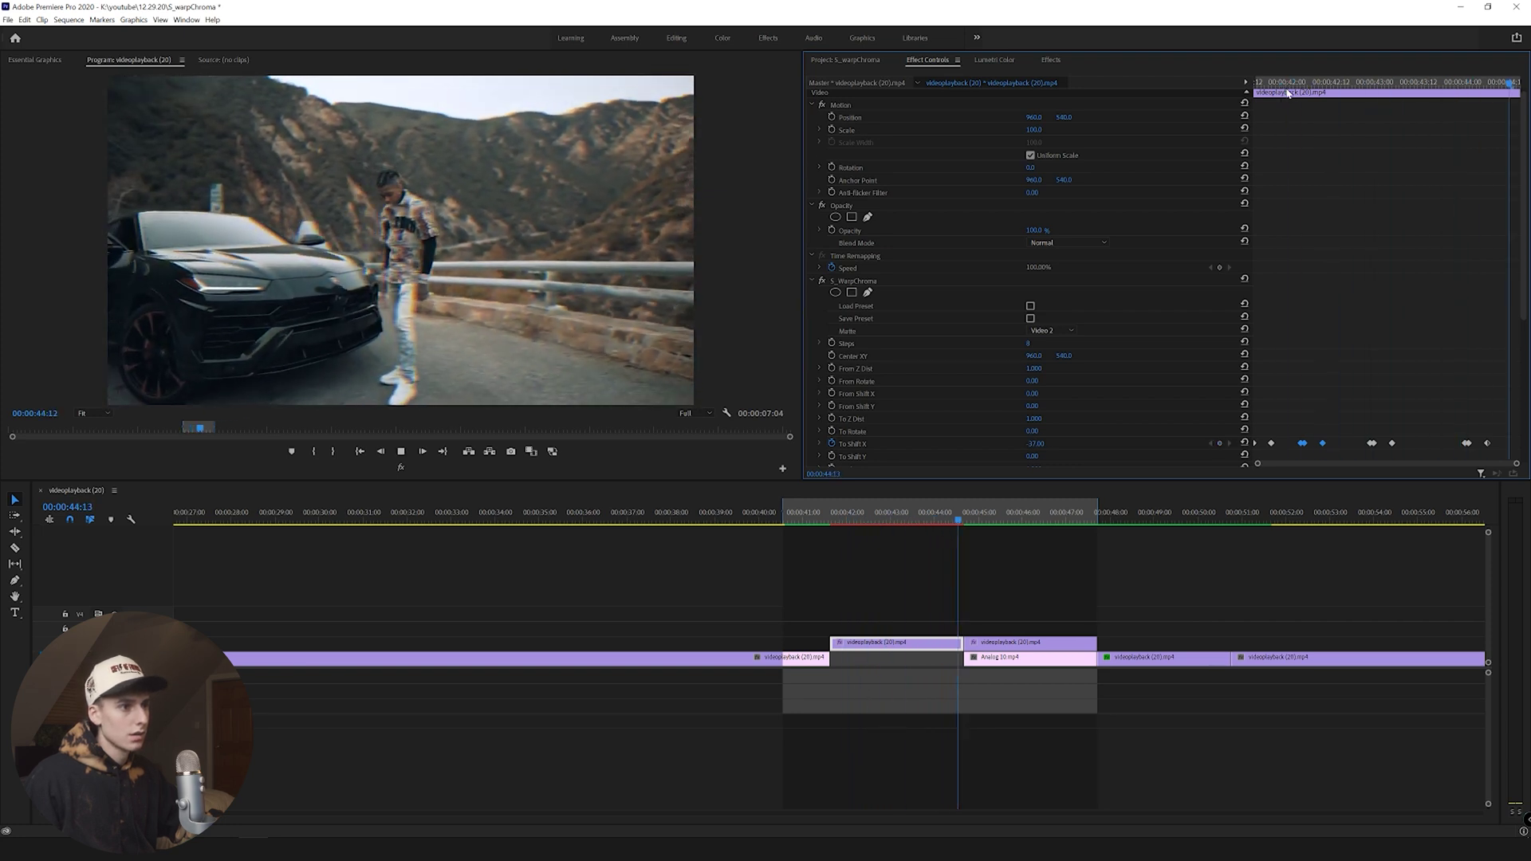
pyautogui.press('space')
pyautogui.click(870, 511)
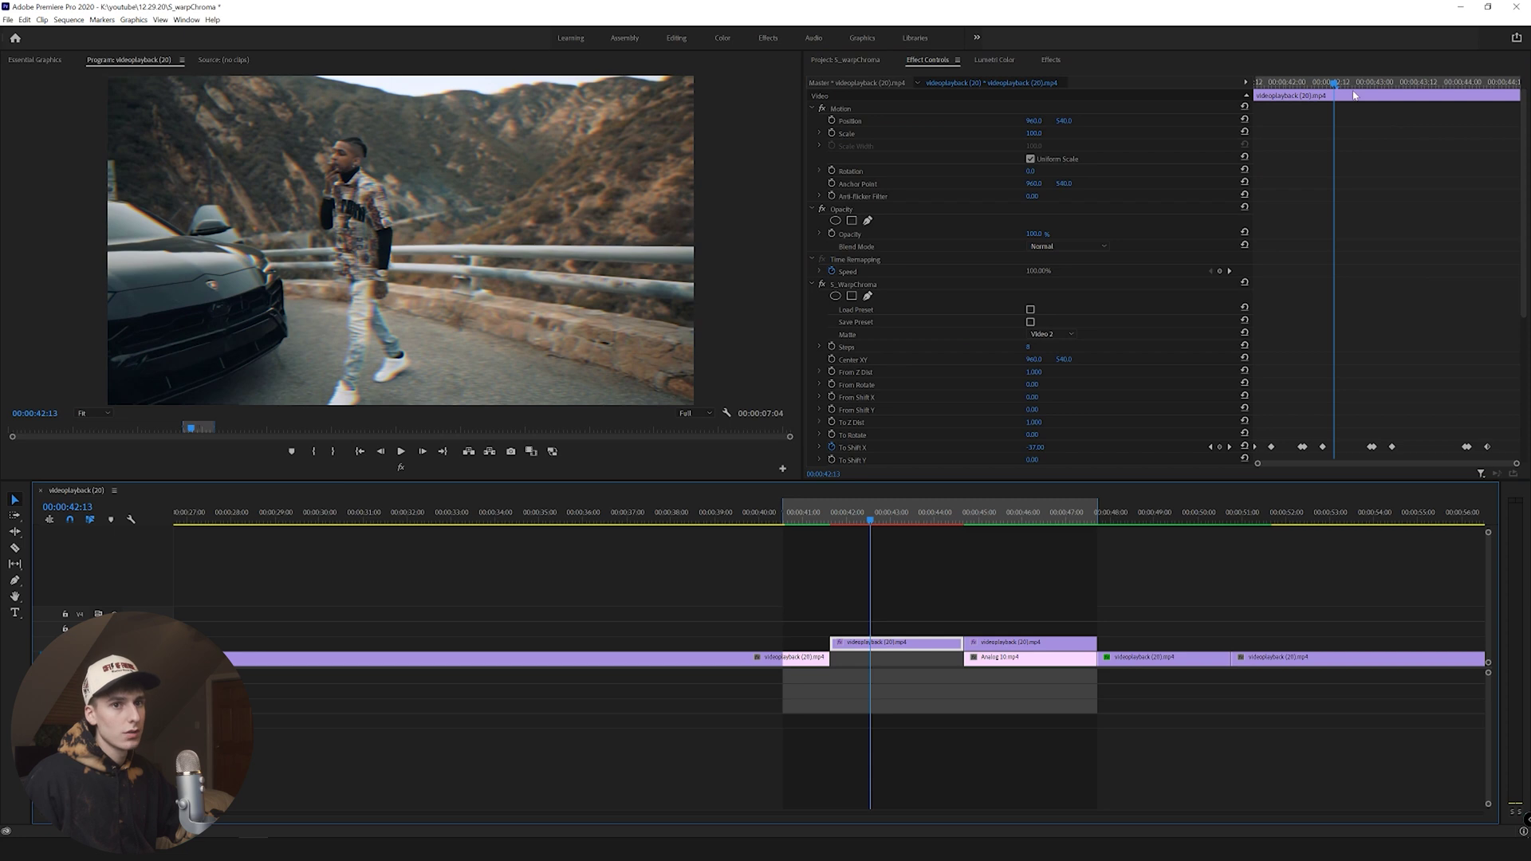
# Vary the peak To Shift X values of the bursts near 00:00:43:00 and 00:00:44:02, then replay from the clip's start.
pyautogui.click(1373, 89)
pyautogui.moveTo(1038, 448)
pyautogui.mouseDown()
pyautogui.moveTo(1132, 449)
pyautogui.moveTo(1061, 448)
pyautogui.mouseUp()
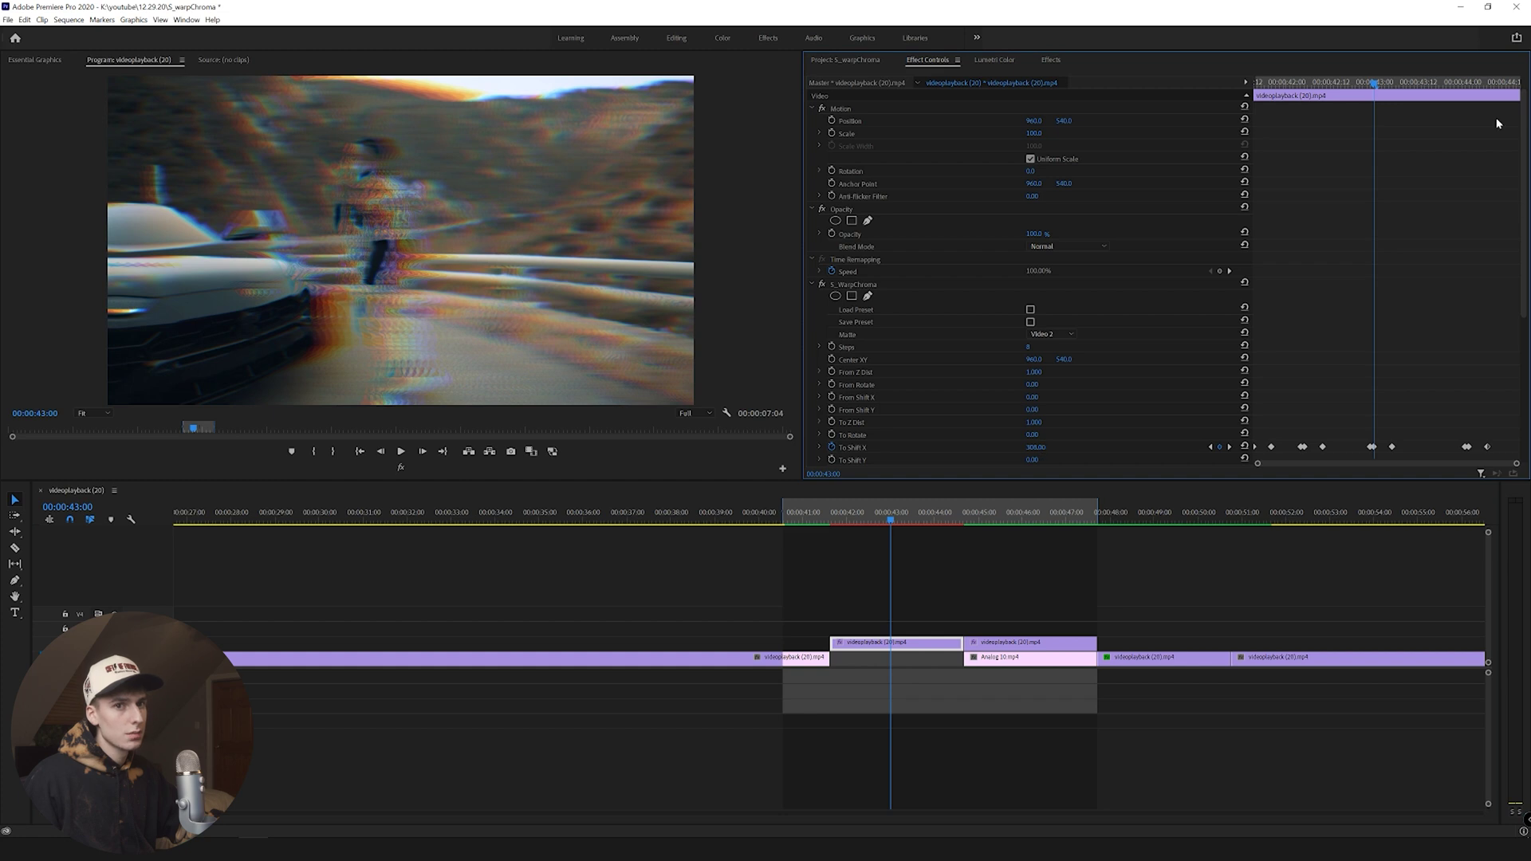
pyautogui.click(1469, 83)
pyautogui.moveTo(1039, 449); pyautogui.dragTo(933, 449)
pyautogui.click(830, 517)
pyautogui.press('space')
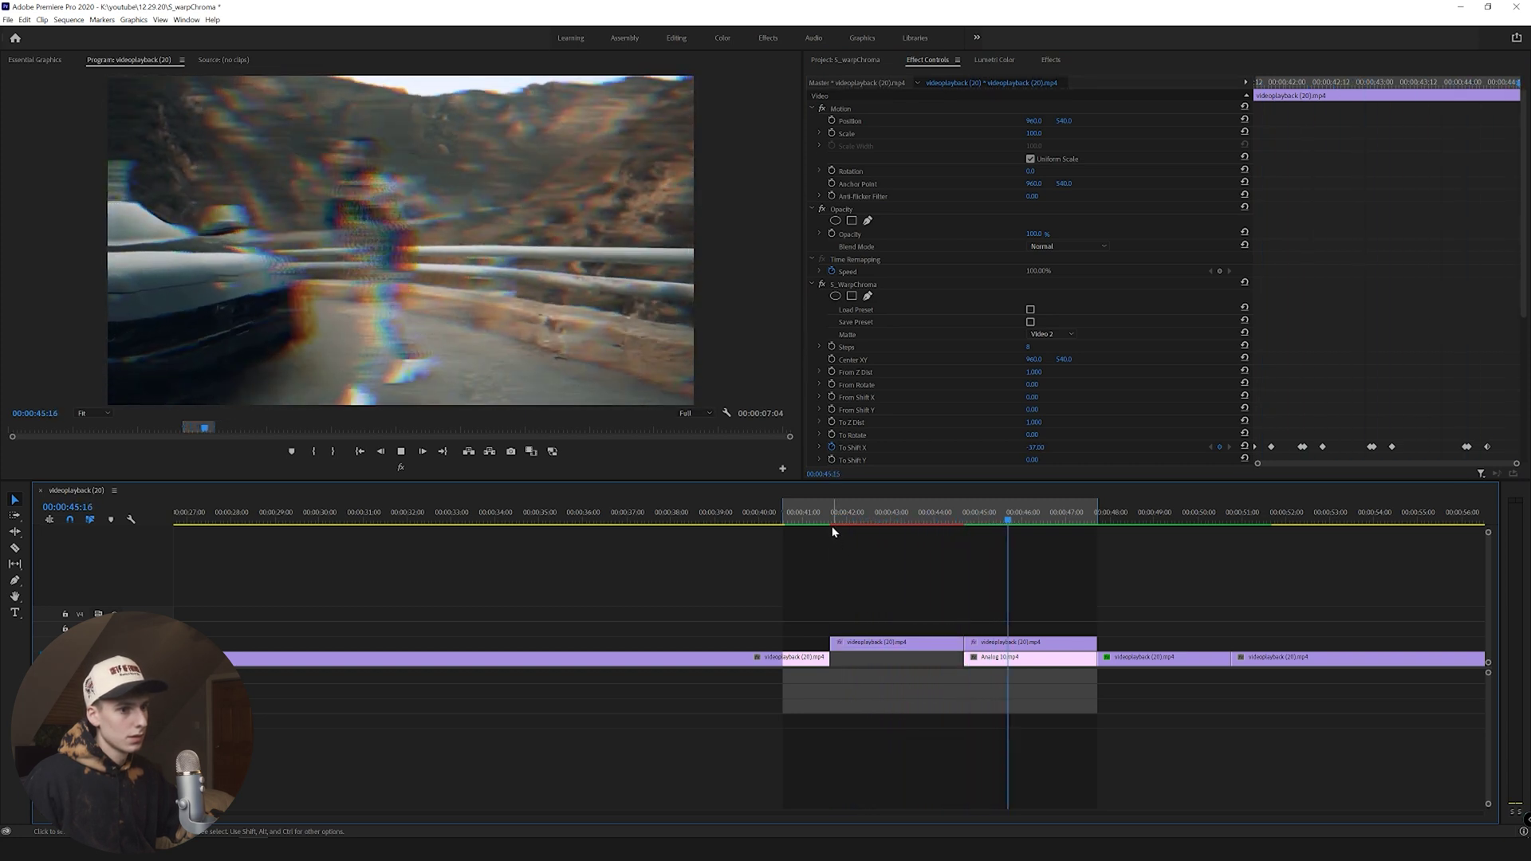
pyautogui.click(831, 523)
pyautogui.press('space')
# Preview the Analog clip on a higher track, then place it directly beneath the first upper clip as its matte source.
pyautogui.click(885, 643)
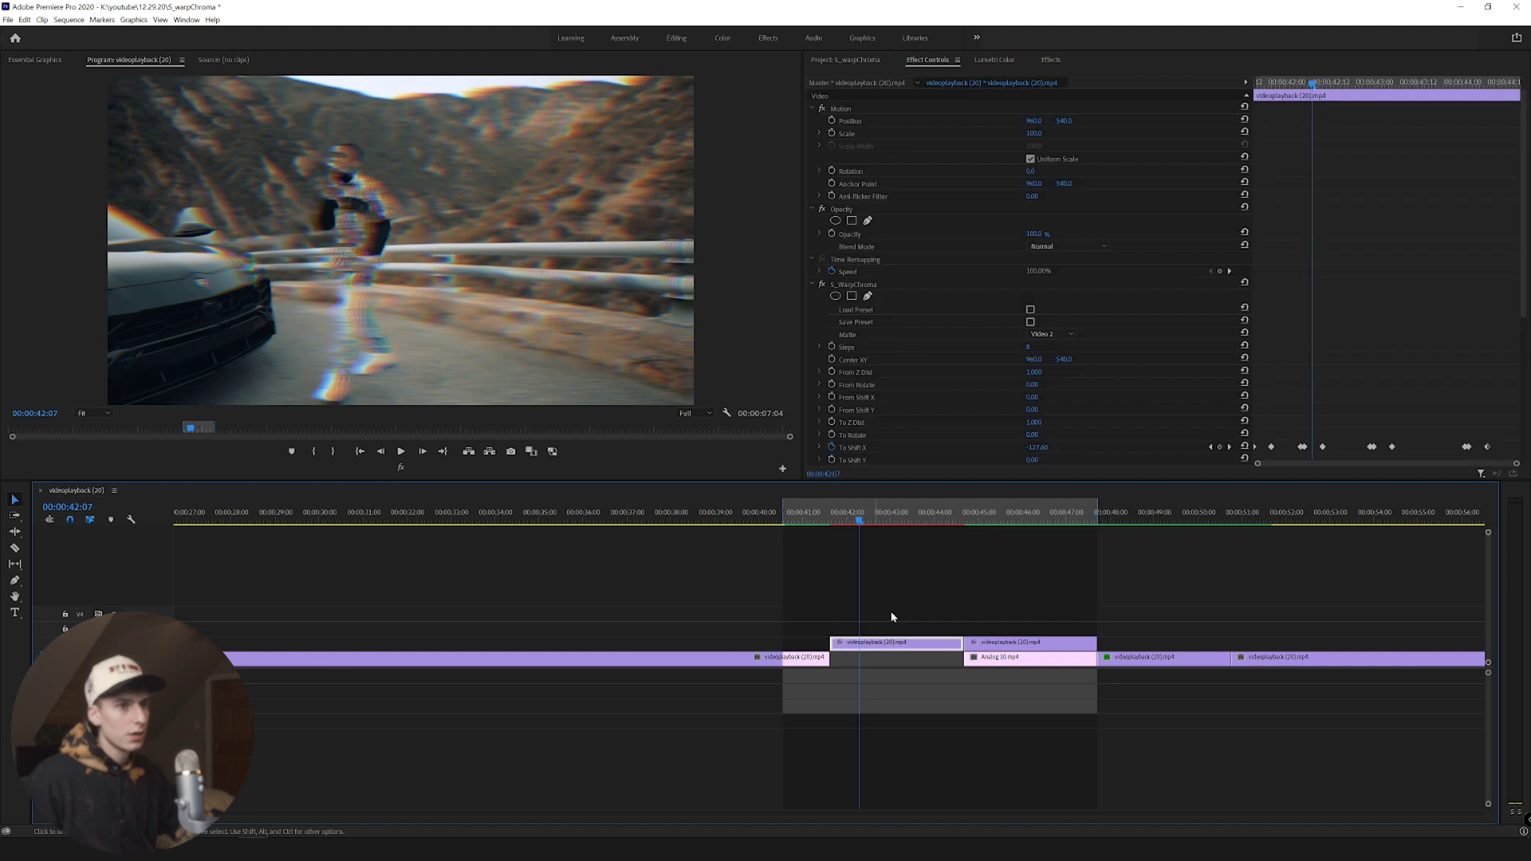
pyautogui.click(847, 63)
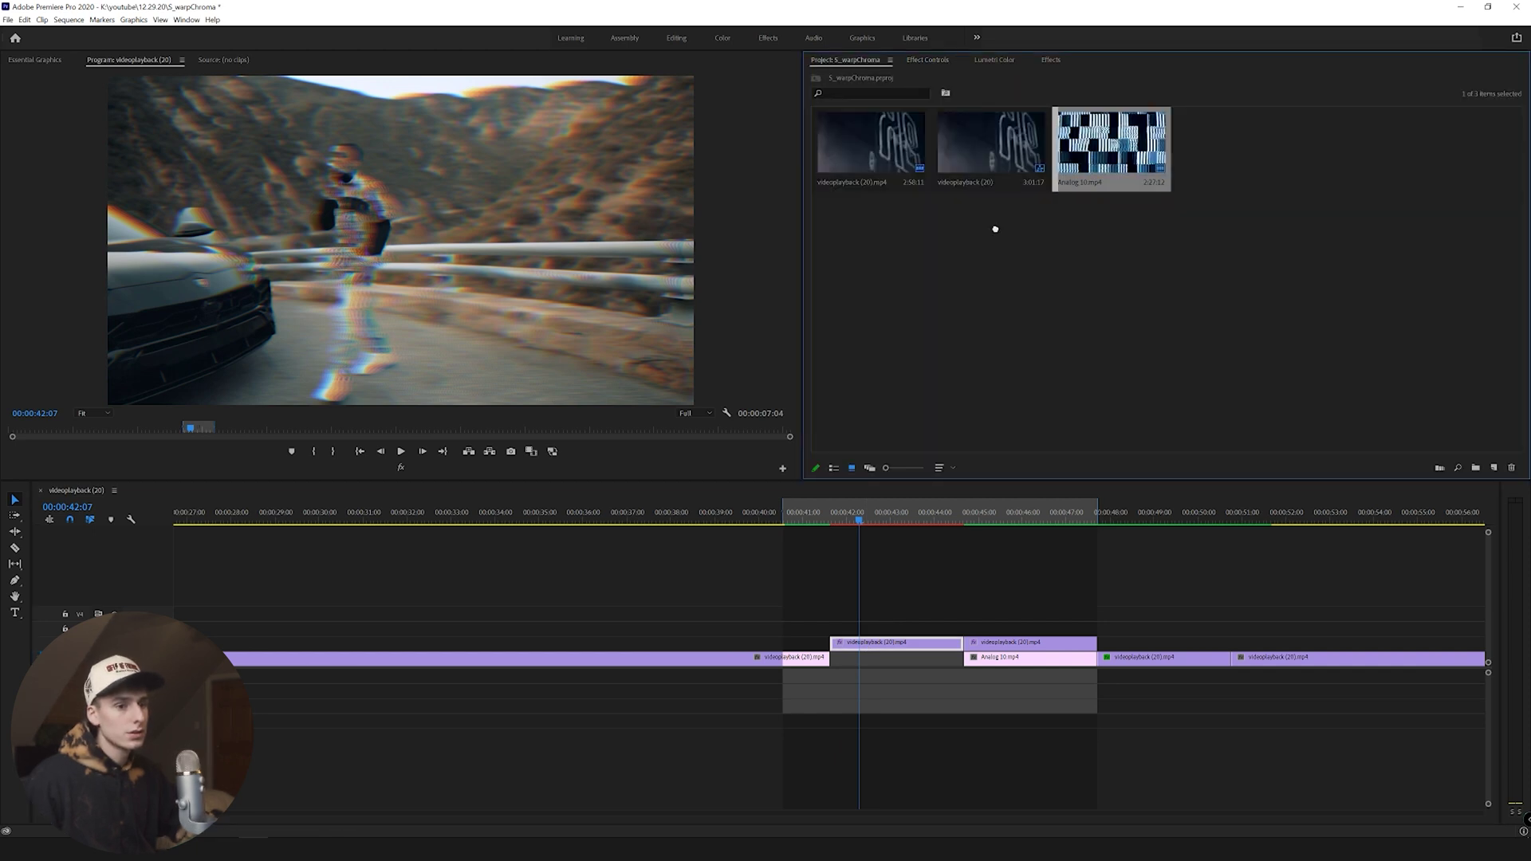
pyautogui.moveTo(988, 657); pyautogui.dragTo(993, 612)
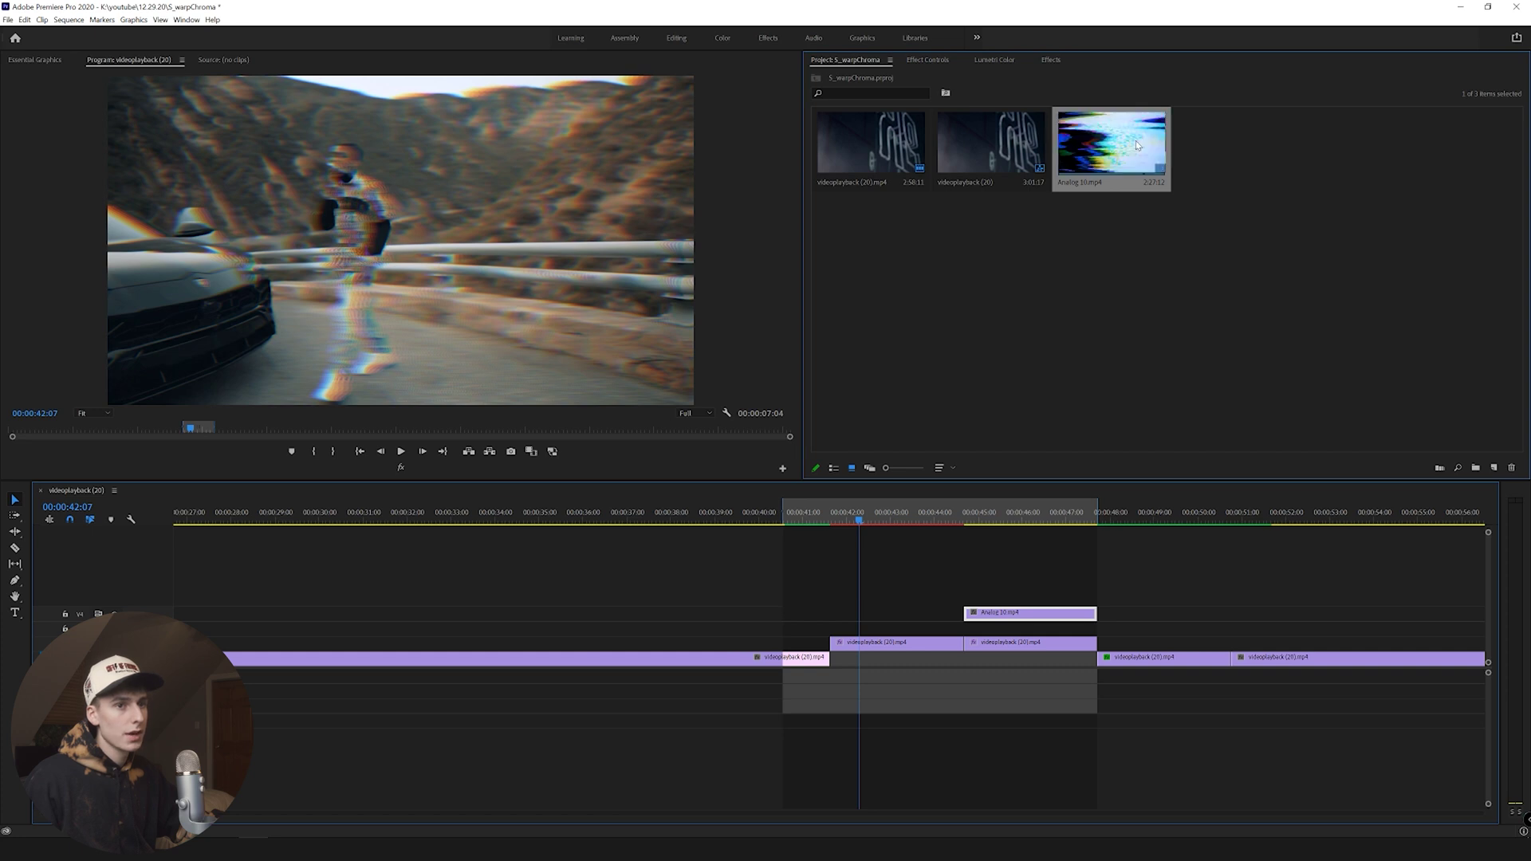
pyautogui.moveTo(965, 520); pyautogui.dragTo(1055, 526)
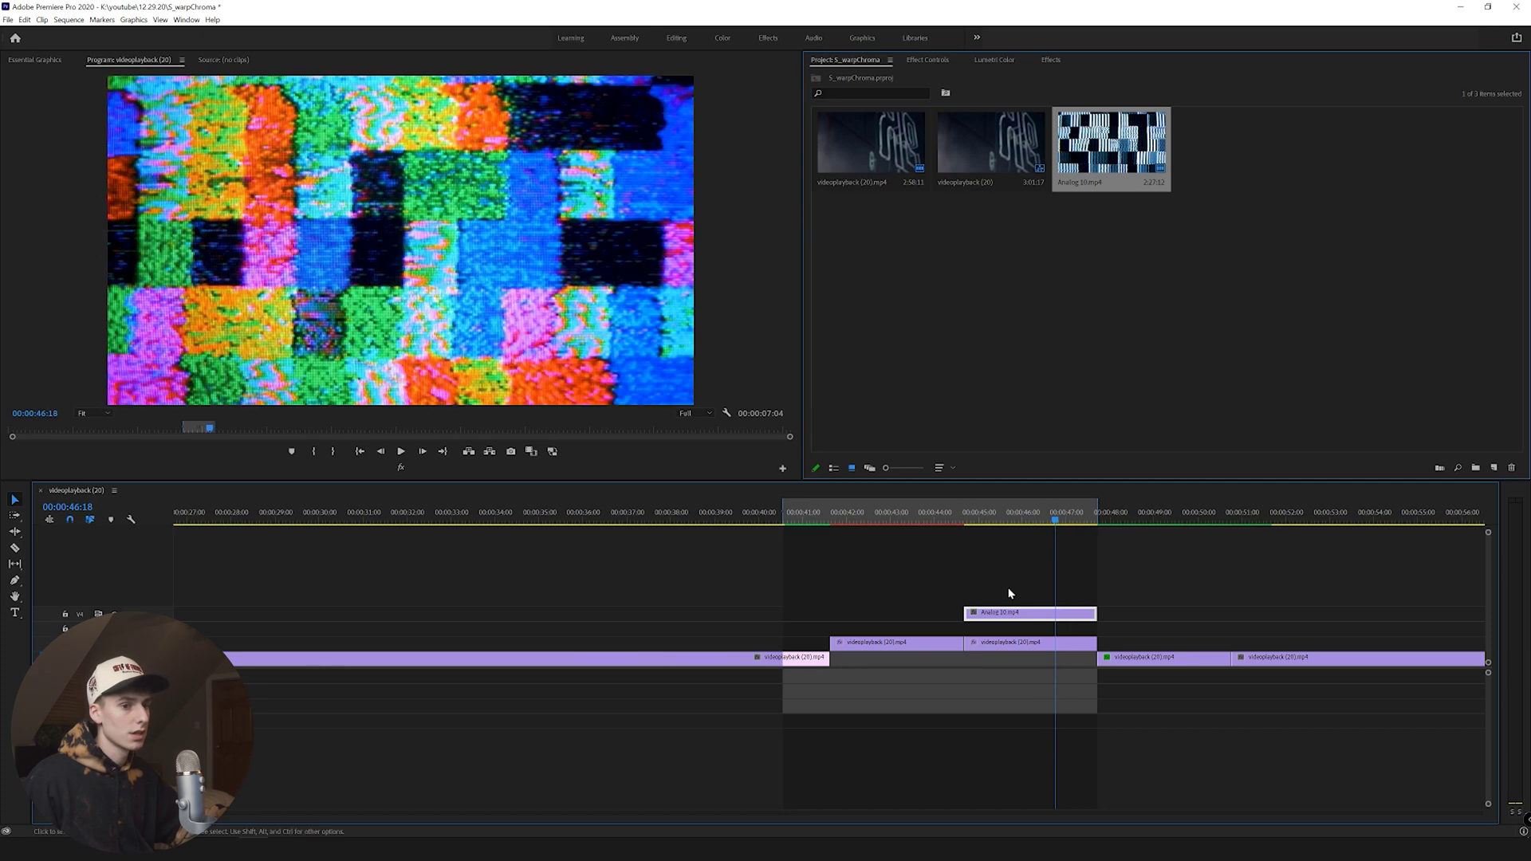
pyautogui.moveTo(969, 618); pyautogui.dragTo(835, 658)
# Set the Matte of the first upper clip's S_WarpChroma to Video 1.
pyautogui.moveTo(832, 514); pyautogui.dragTo(867, 520)
pyautogui.click(869, 642)
pyautogui.click(927, 60)
pyautogui.click(1043, 336)
pyautogui.click(1051, 402)
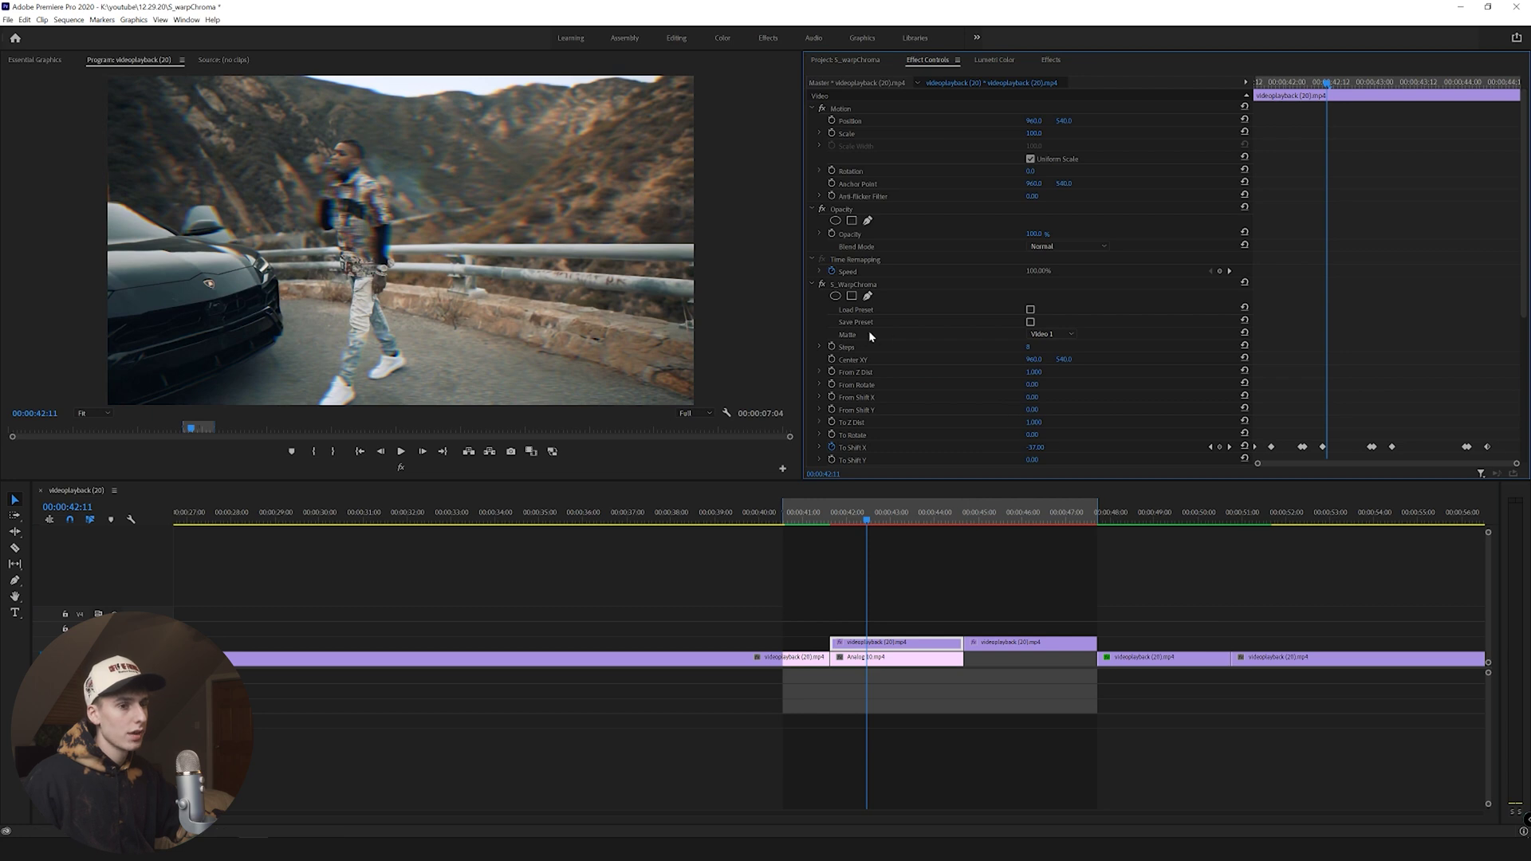
# Inspect the Analog clip and the clip above it, and preview the matted warp from the start of the section.
pyautogui.click(860, 664)
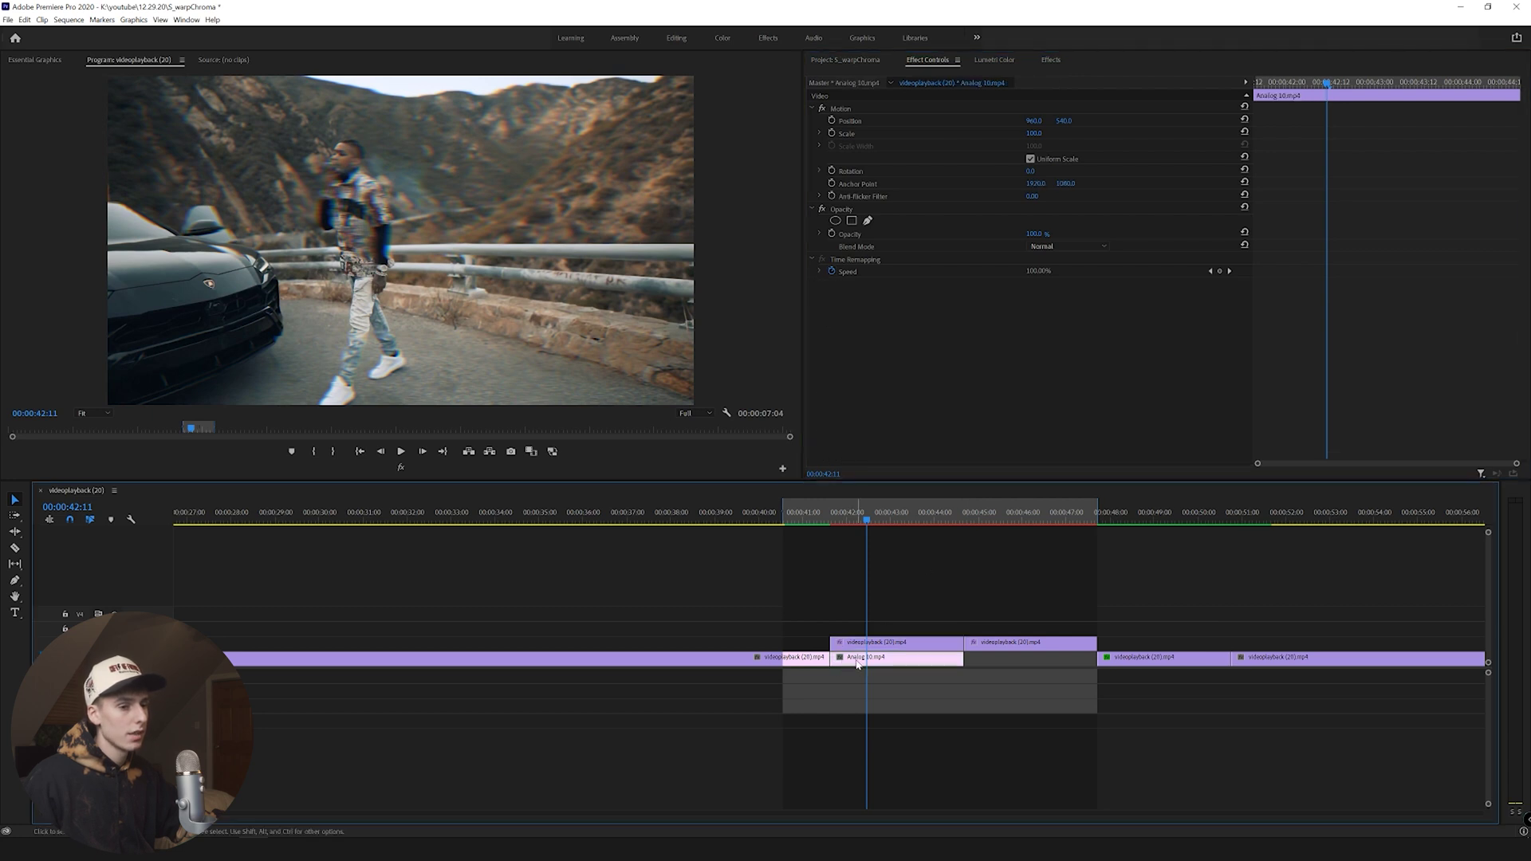
pyautogui.click(917, 643)
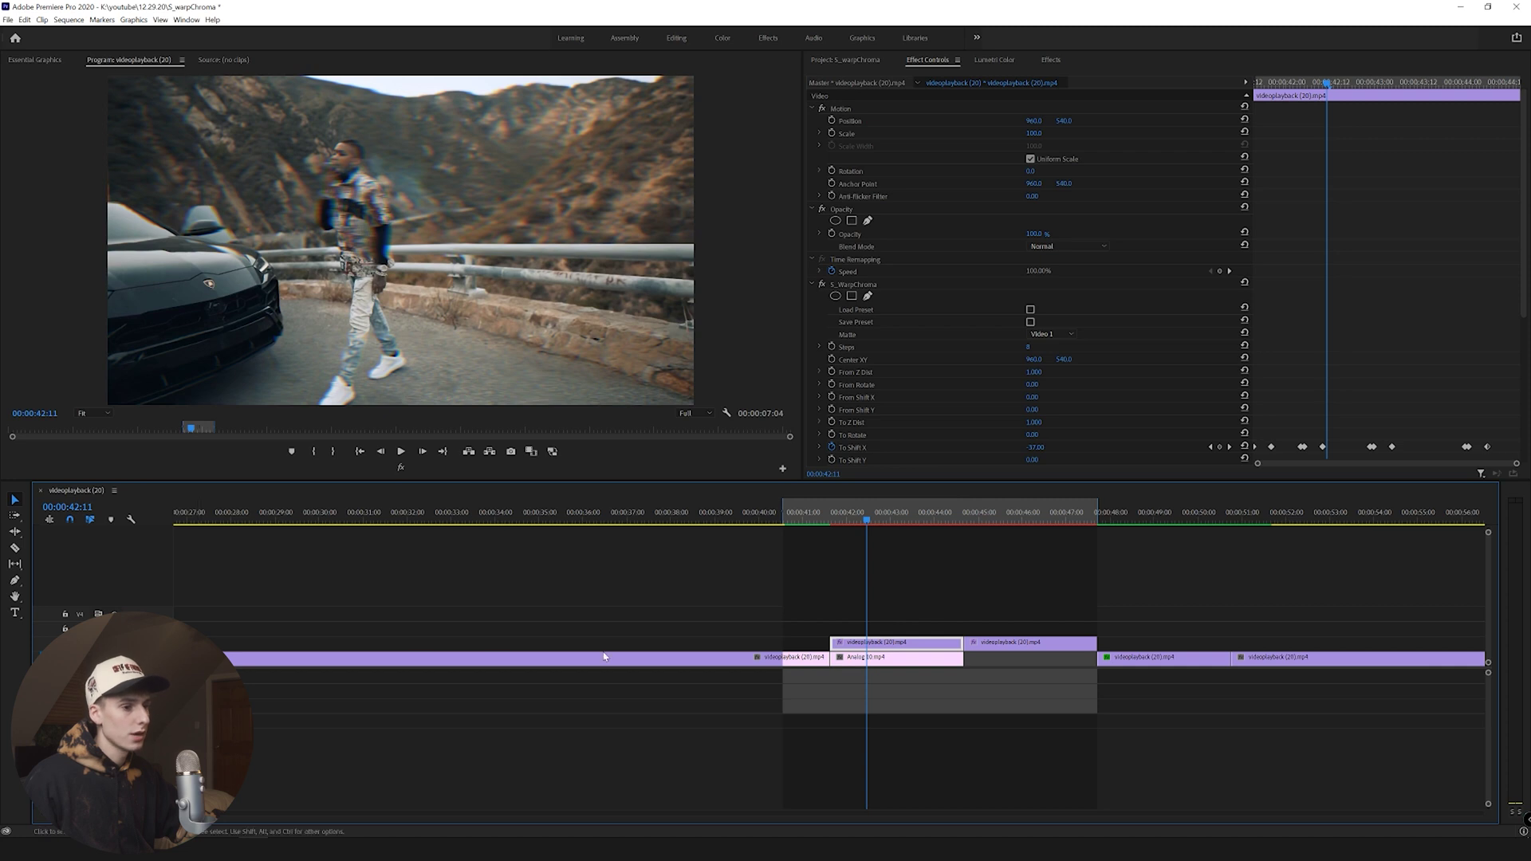
pyautogui.click(860, 659)
pyautogui.moveTo(834, 520); pyautogui.dragTo(856, 522)
pyautogui.press('space')
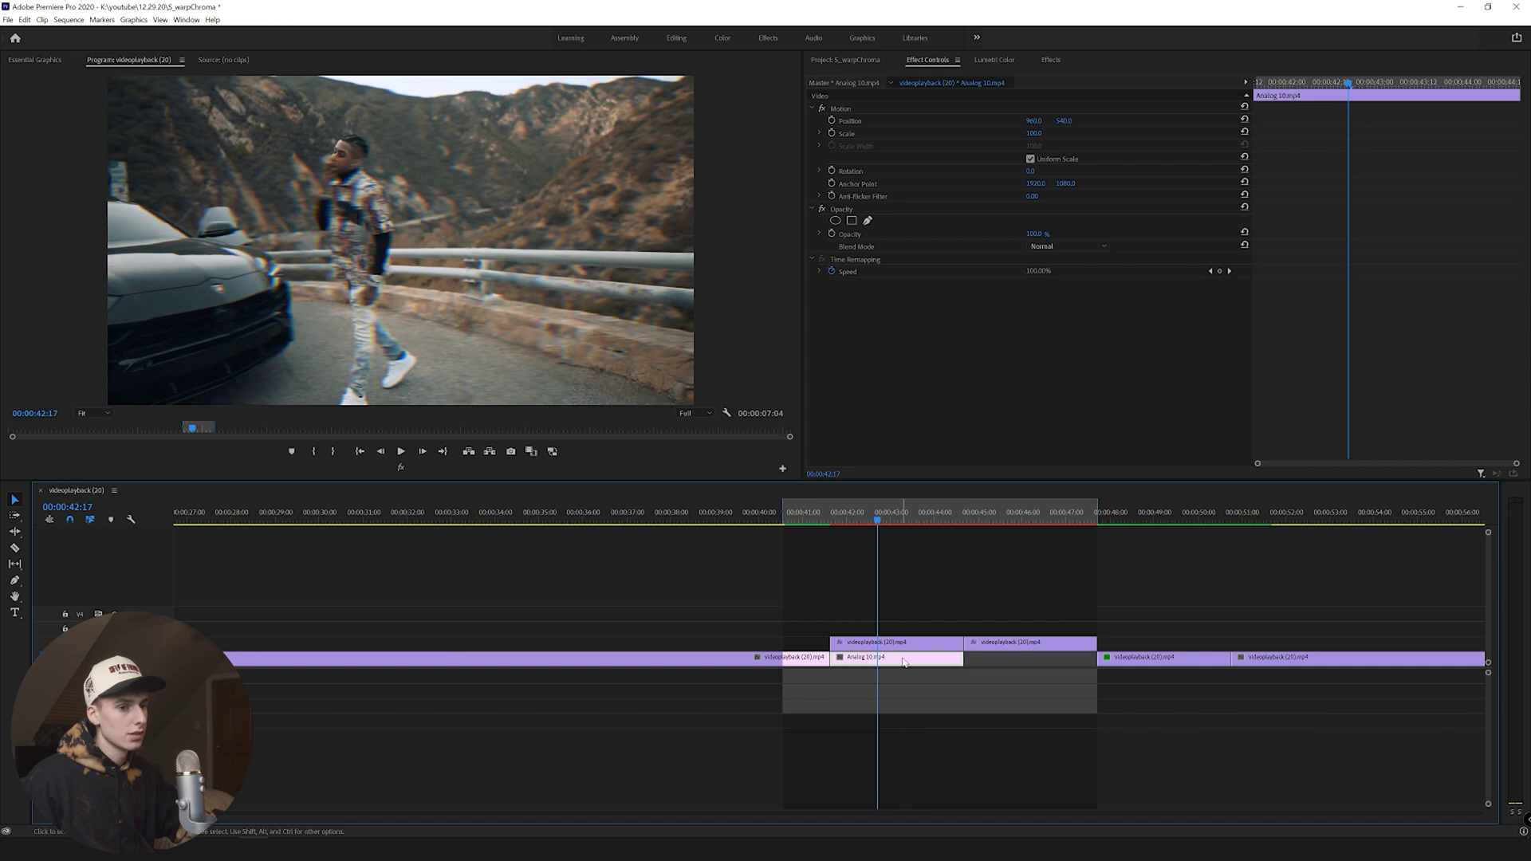
# End the marked range at the end of the Analog clip and render that section.
pyautogui.moveTo(954, 516); pyautogui.dragTo(961, 520)
pyautogui.press('o')
pyautogui.press('Return')
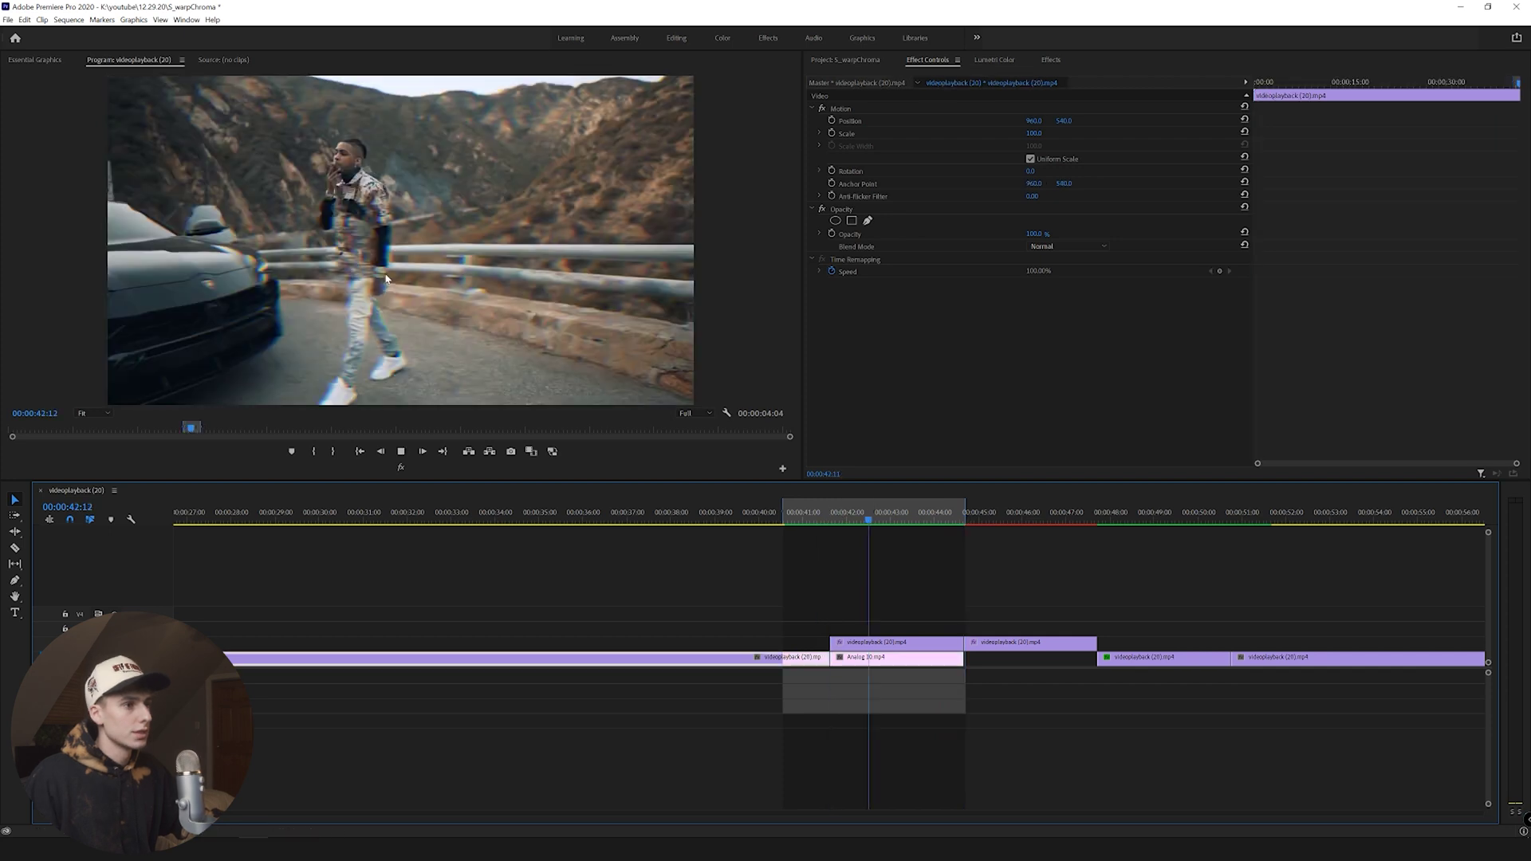
pyautogui.press('space')
# Play the rendered warp with its lead-in from 00:00:36:16, then replay and scrub through the Analog section.
pyautogui.moveTo(639, 516); pyautogui.dragTo(611, 517)
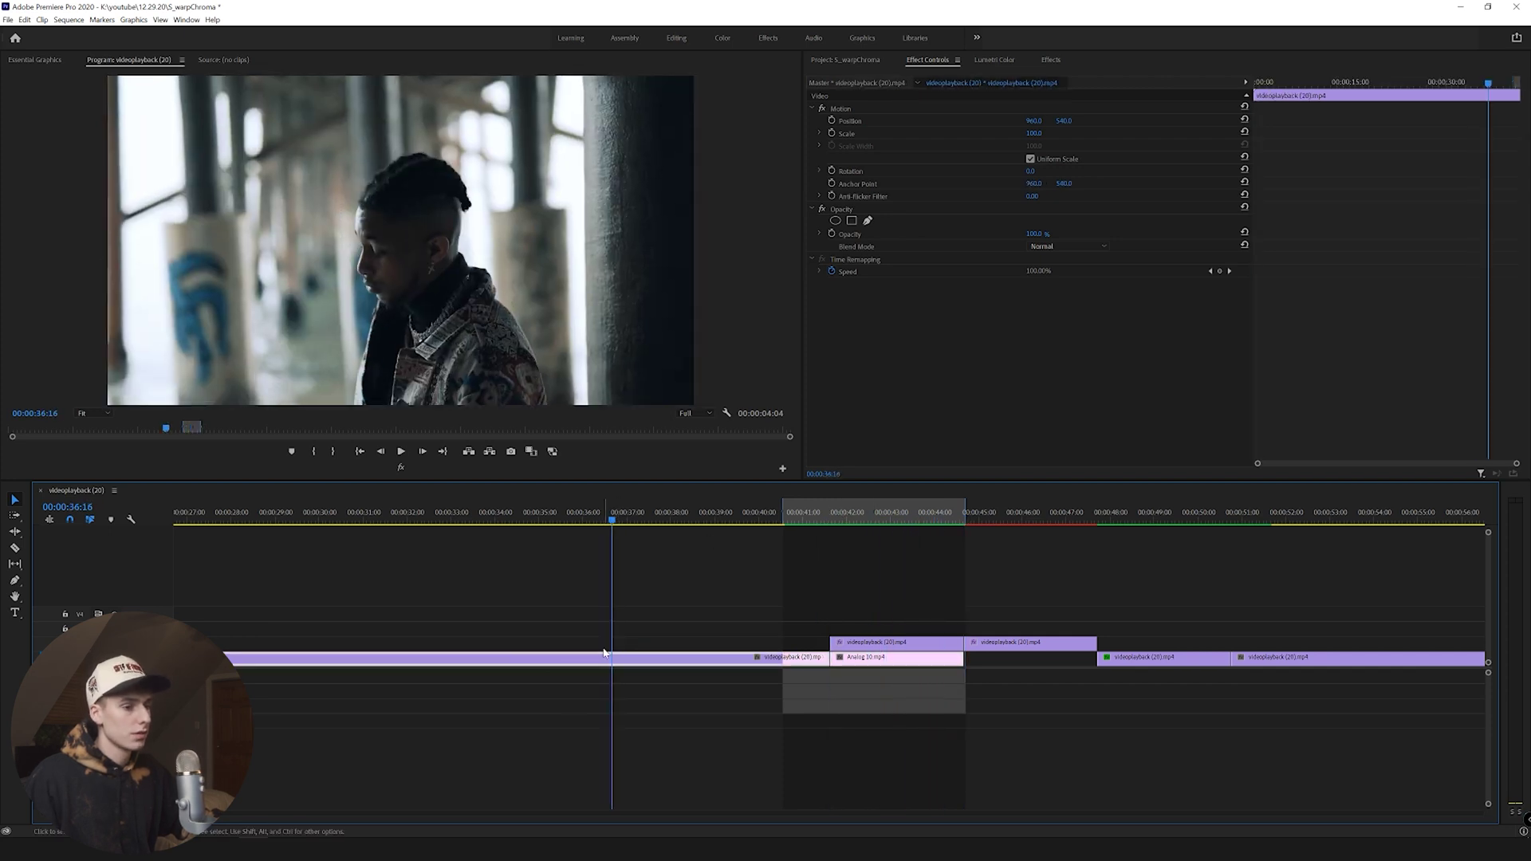
pyautogui.press('space')
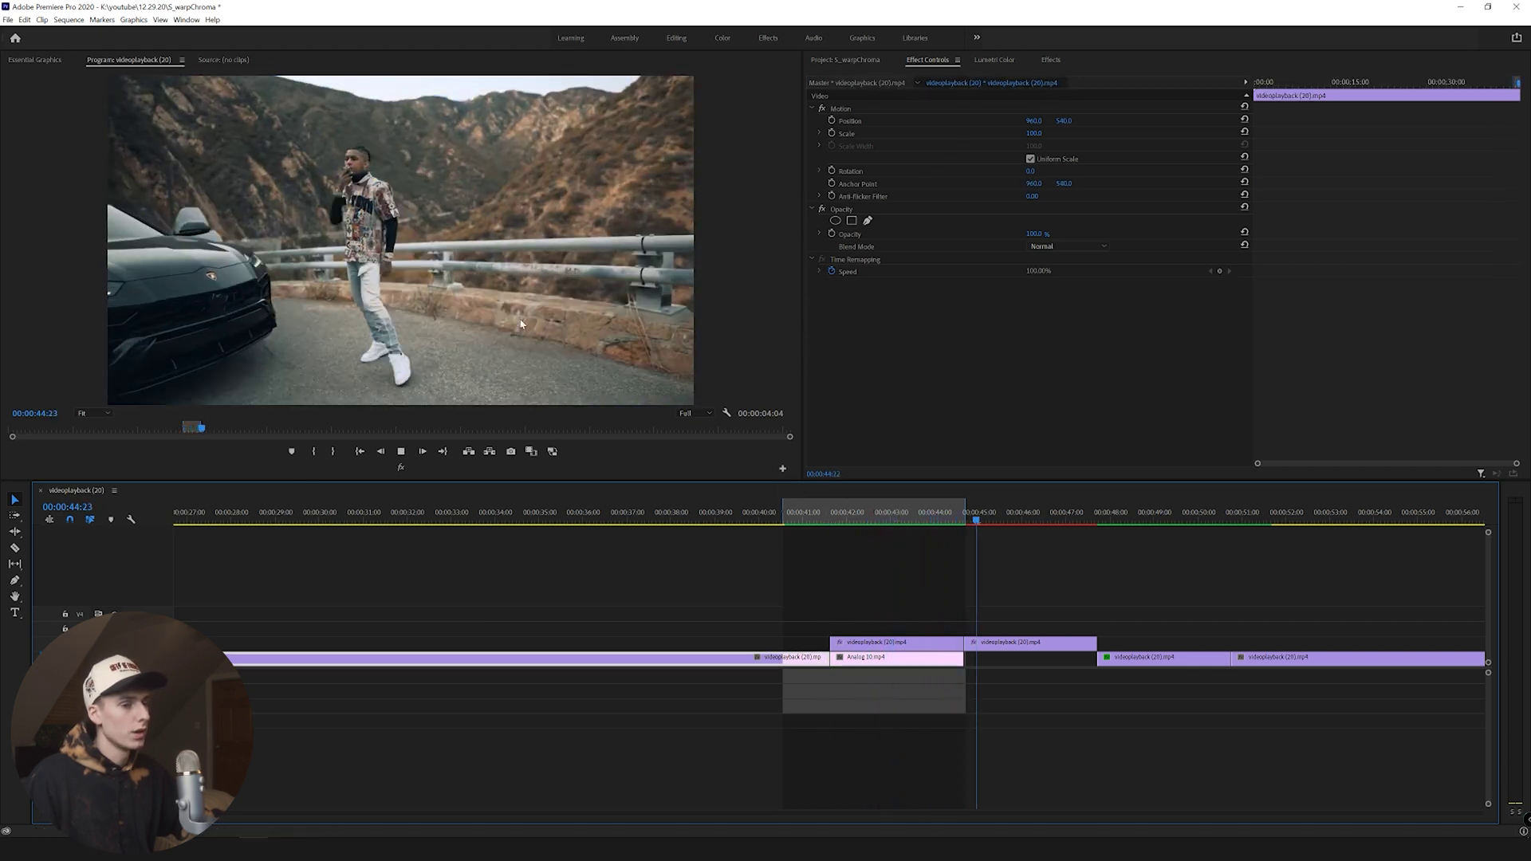
pyautogui.click(849, 524)
pyautogui.press('space')
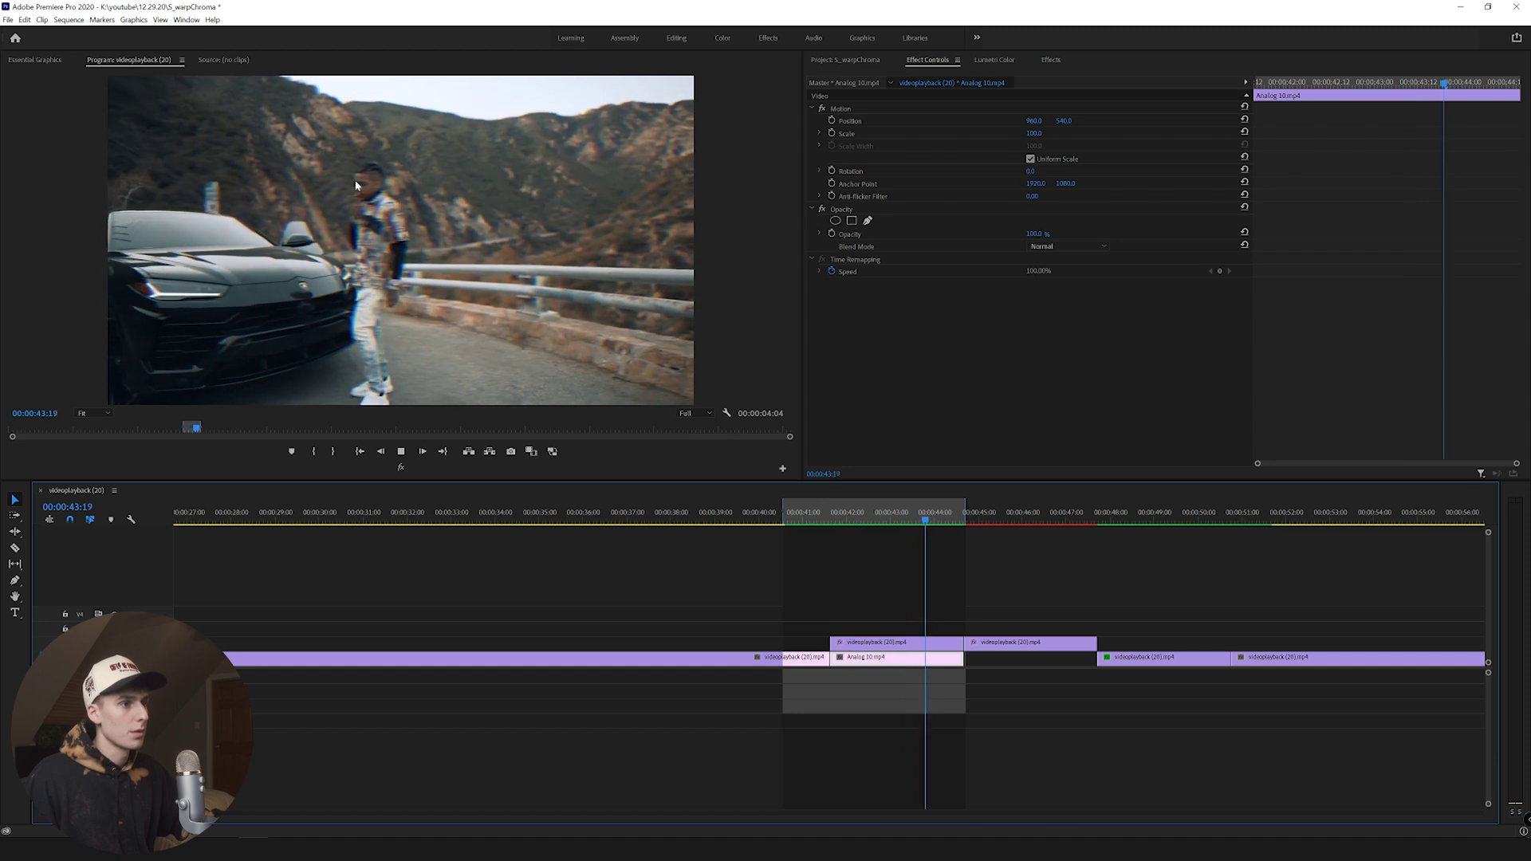
pyautogui.click(853, 525)
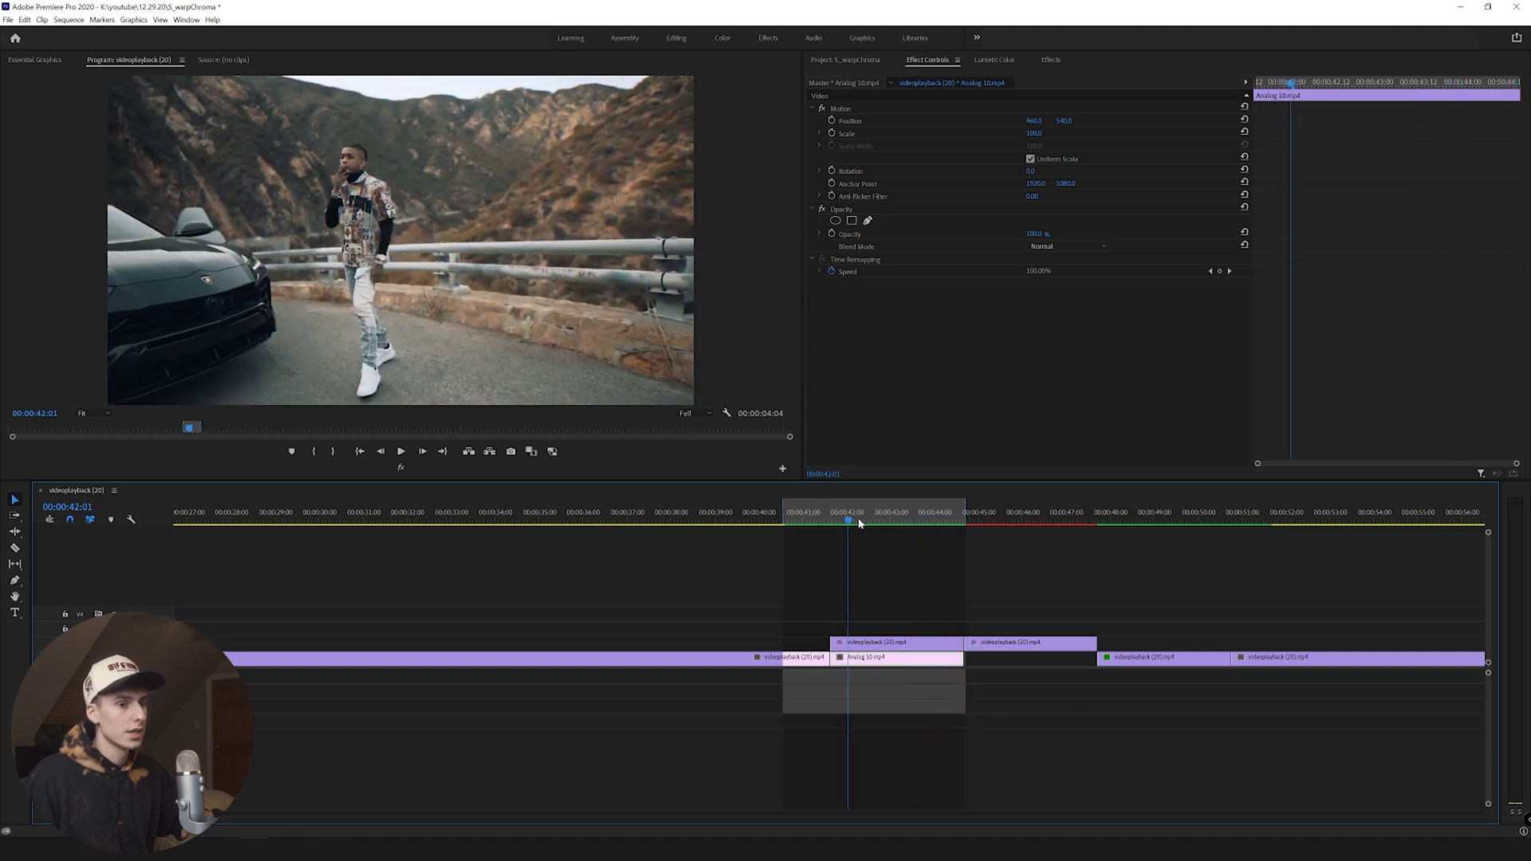
pyautogui.moveTo(853, 525); pyautogui.dragTo(942, 538)
# Duplicate the clip starting at 00:00:47:17 onto the track above and remove S_WarpChroma from the copy.
pyautogui.scroll(-4, 690, 595)
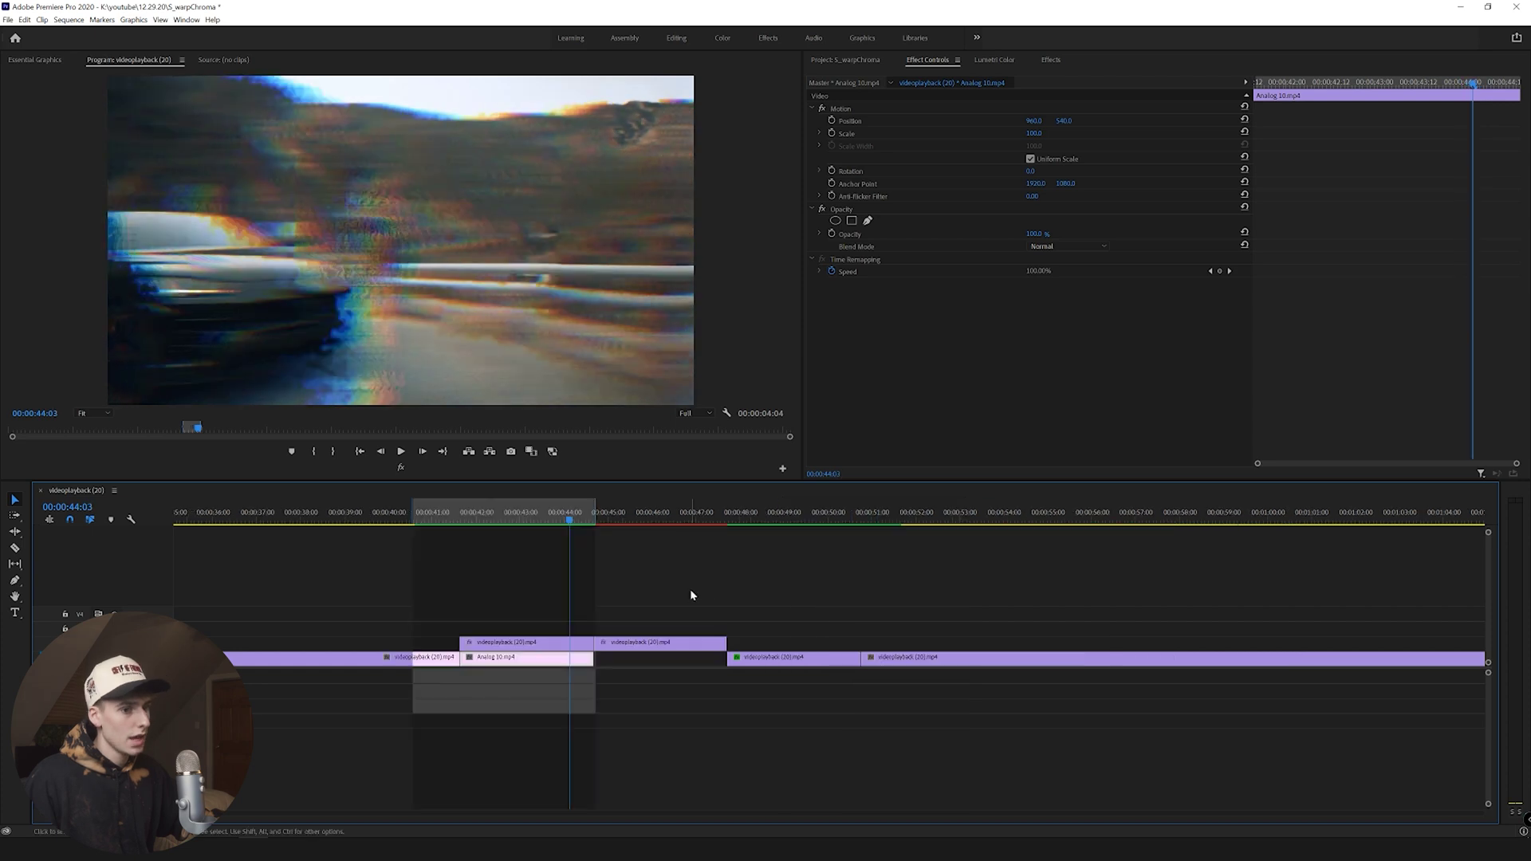
pyautogui.click(730, 524)
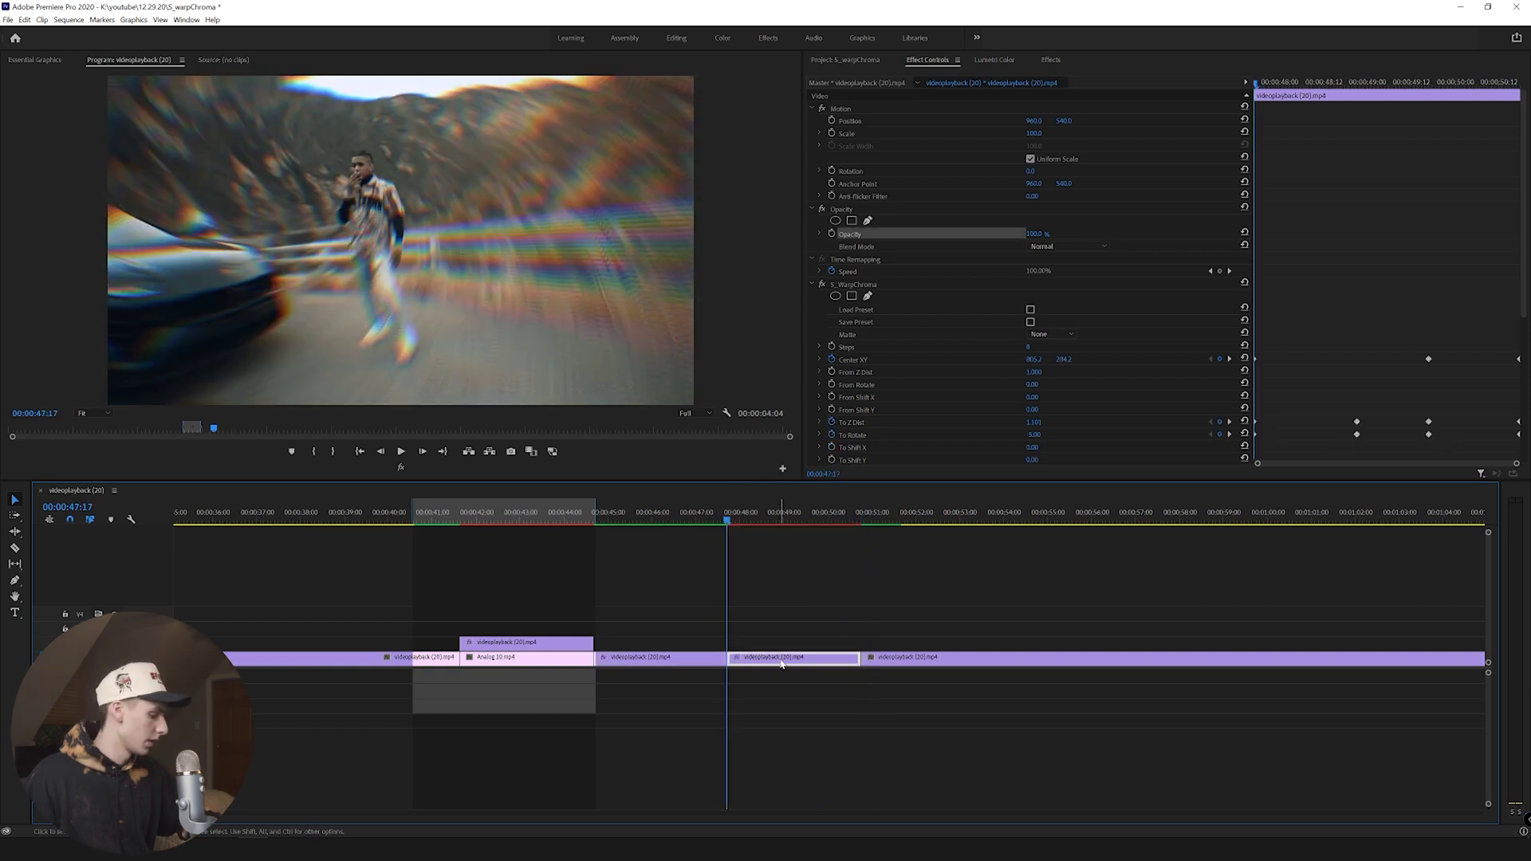
pyautogui.moveTo(781, 659); pyautogui.dragTo(783, 643)
pyautogui.click(853, 285)
pyautogui.press('Delete')
# Apply a fresh S_WarpChroma to the duplicated upper clip and set its From Z Dist to 1.
pyautogui.click(1003, 61)
pyautogui.click(1050, 60)
pyautogui.moveTo(861, 294); pyautogui.dragTo(750, 642)
pyautogui.click(917, 61)
pyautogui.click(1034, 371)
pyautogui.write('1')
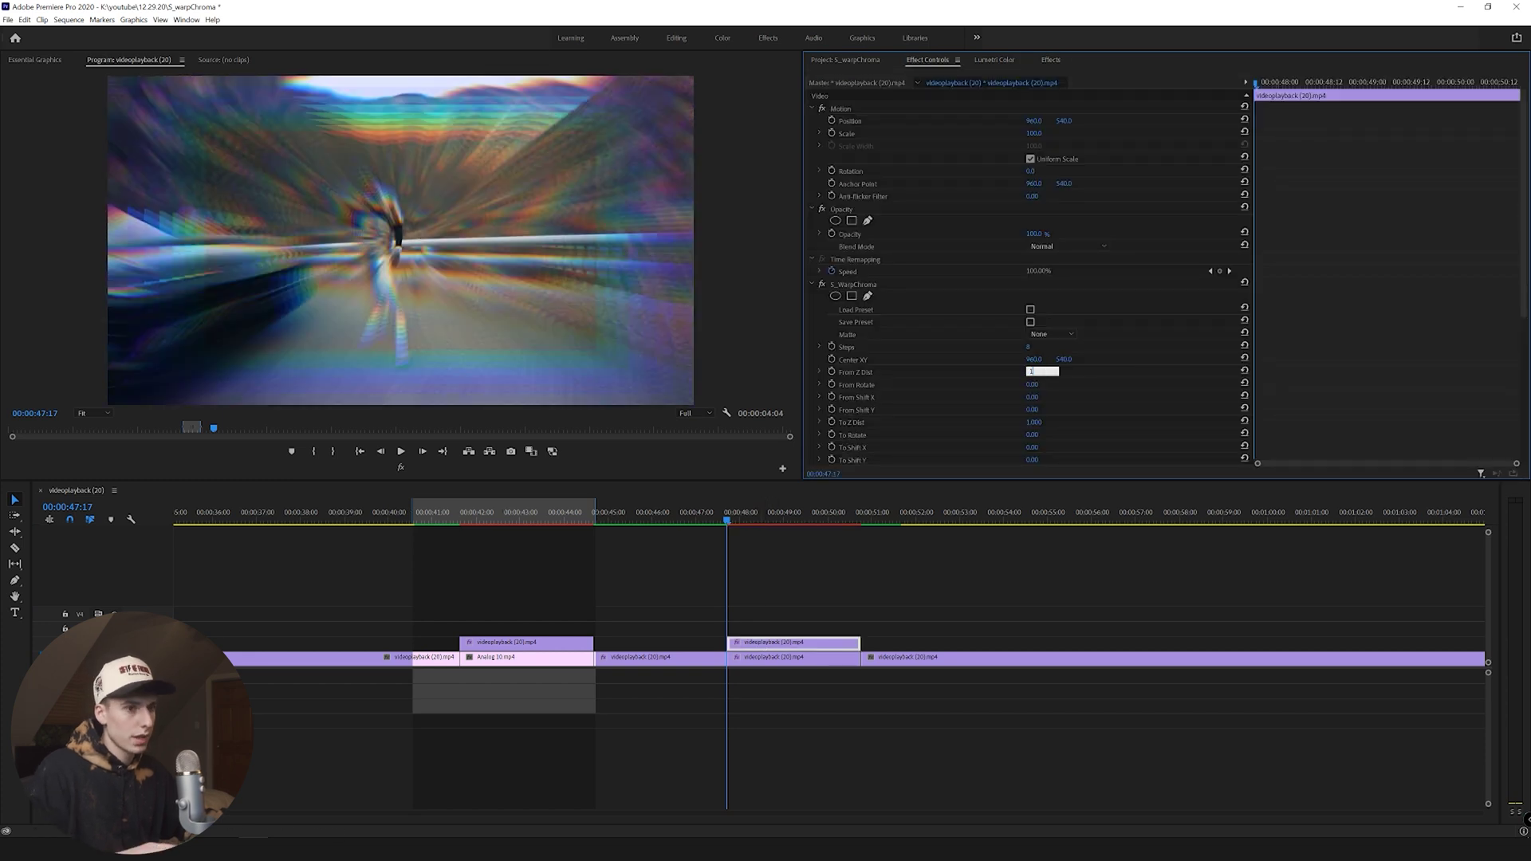
pyautogui.press('Return')
pyautogui.scroll(-3, 1037, 319)
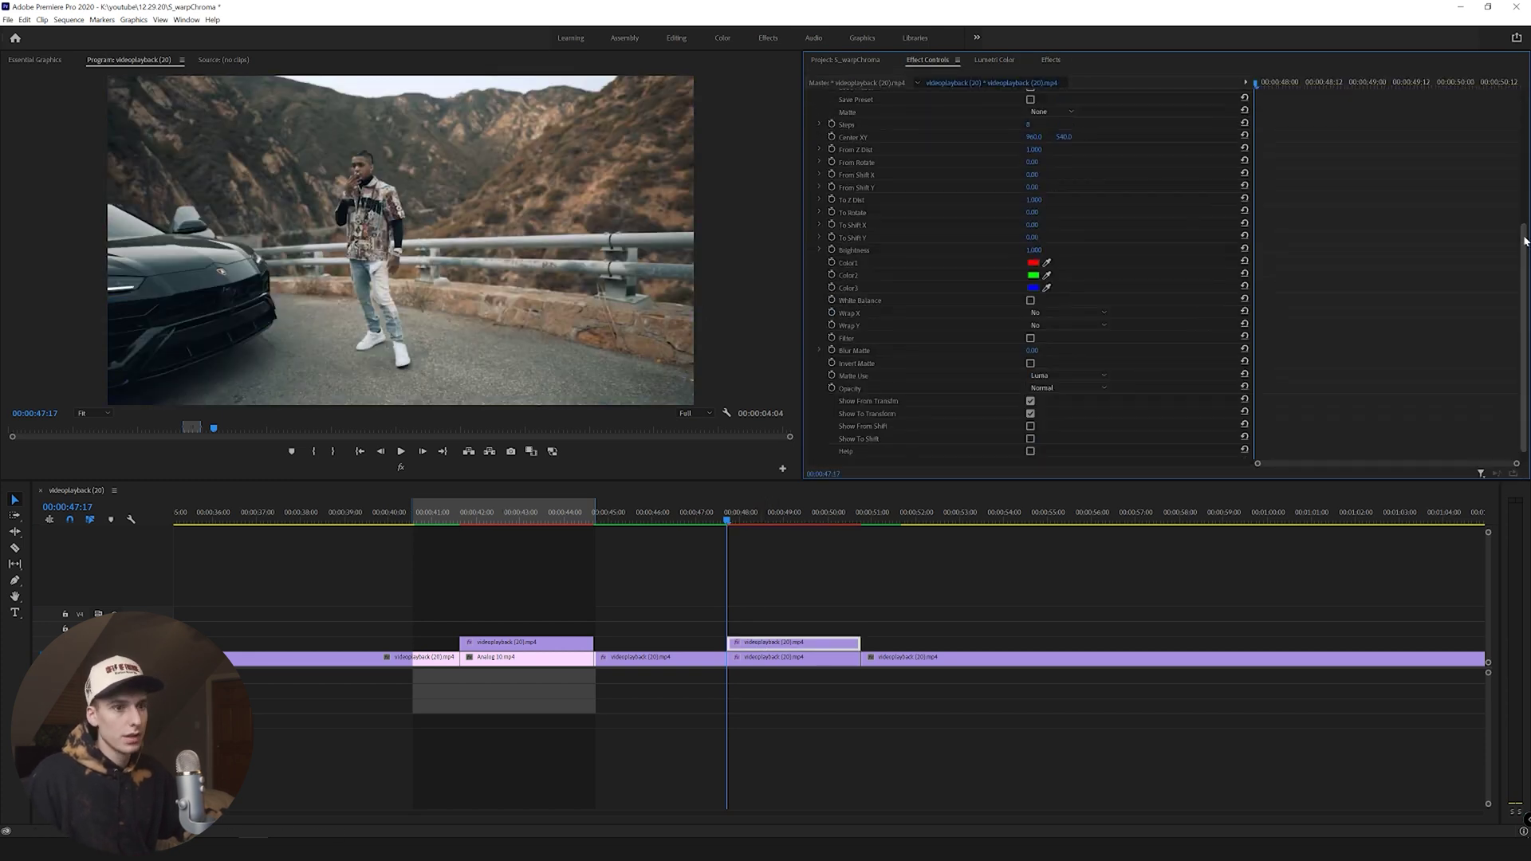
# Try rotating the warp with To Rotate and From Rotate, then settle on a To Rotate of 6.
pyautogui.moveTo(1031, 368)
pyautogui.mouseDown()
pyautogui.moveTo(1045, 374)
pyautogui.moveTo(1030, 373)
pyautogui.mouseUp()
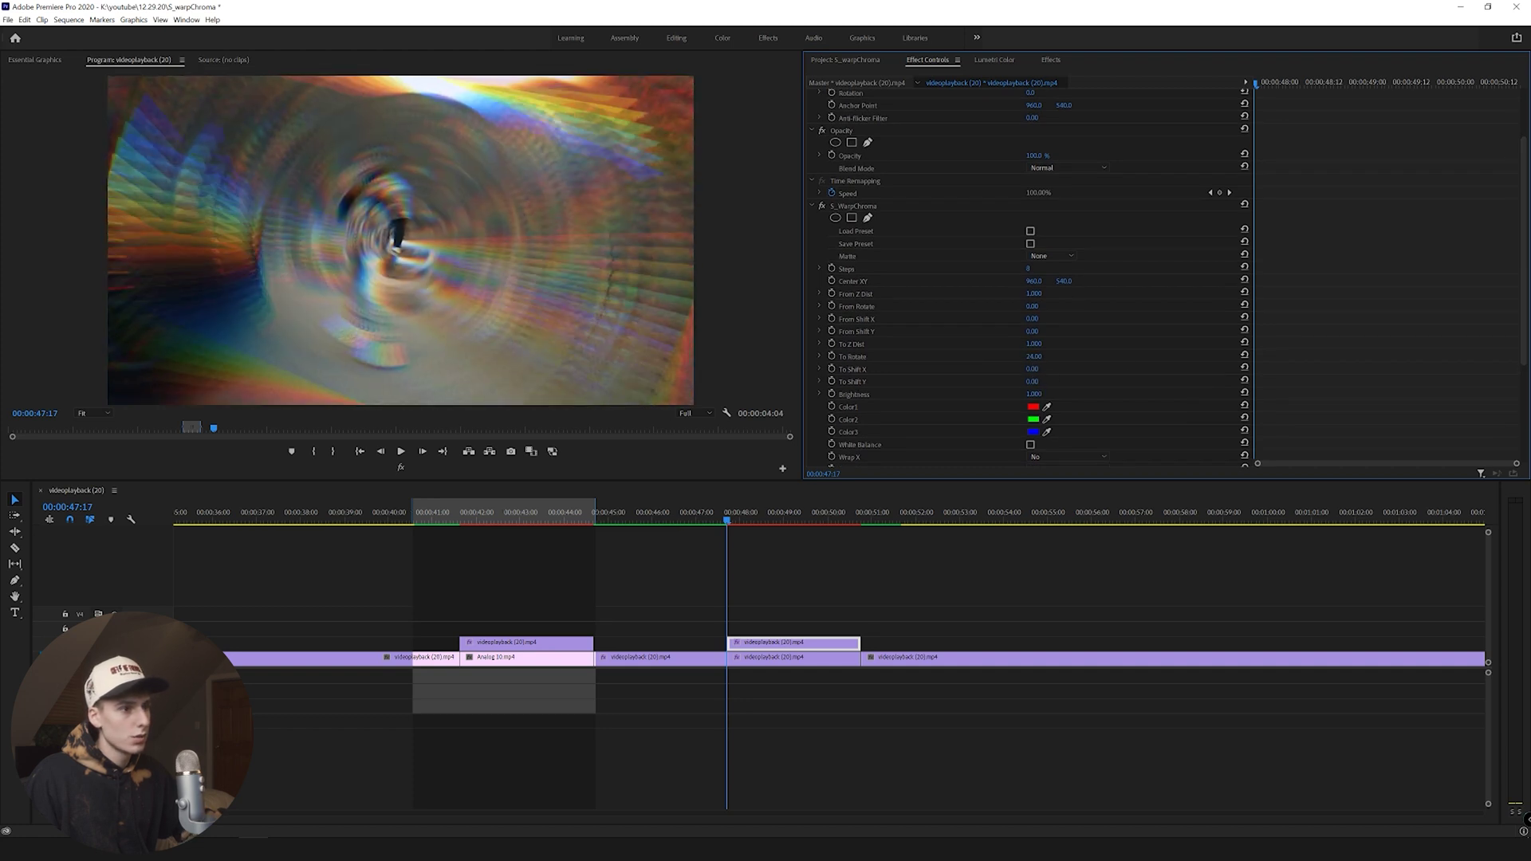
pyautogui.moveTo(1031, 310)
pyautogui.mouseDown()
pyautogui.moveTo(1013, 310)
pyautogui.moveTo(1029, 310)
pyautogui.mouseUp()
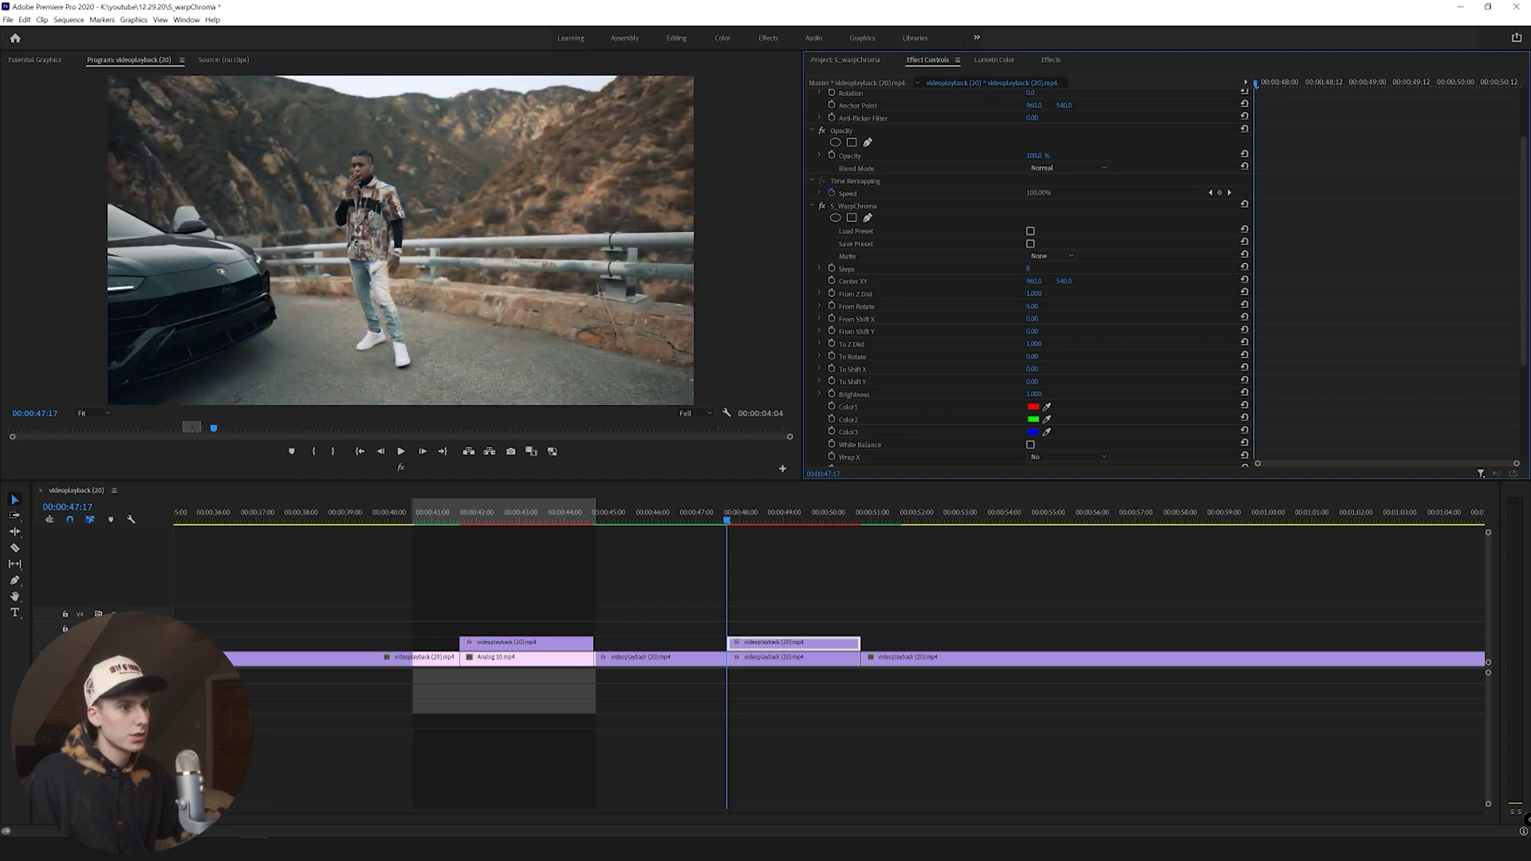
pyautogui.moveTo(1032, 356); pyautogui.dragTo(1042, 356)
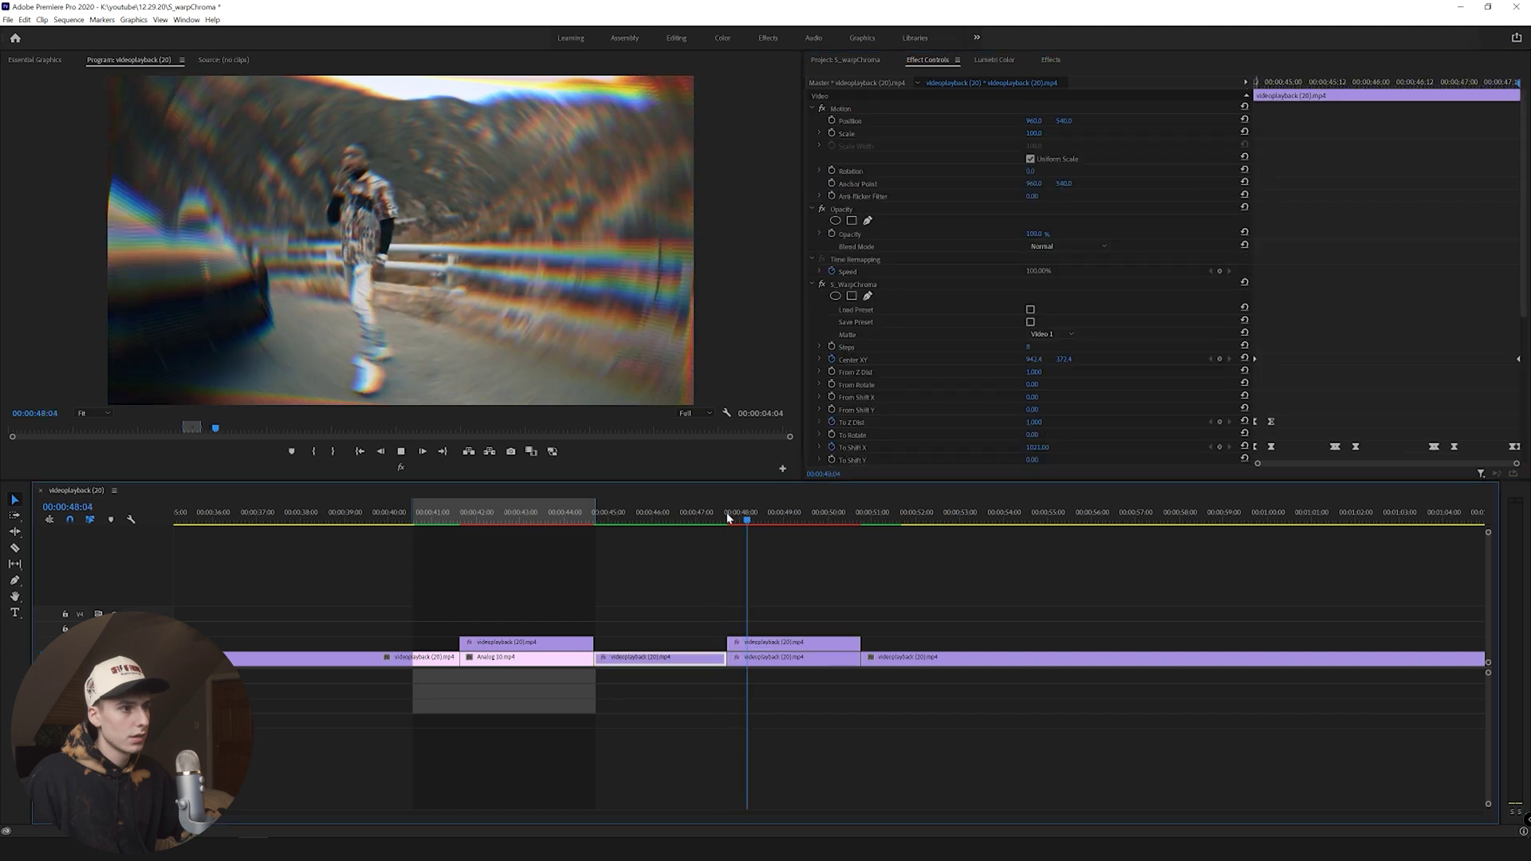
pyautogui.moveTo(743, 517); pyautogui.dragTo(731, 514)
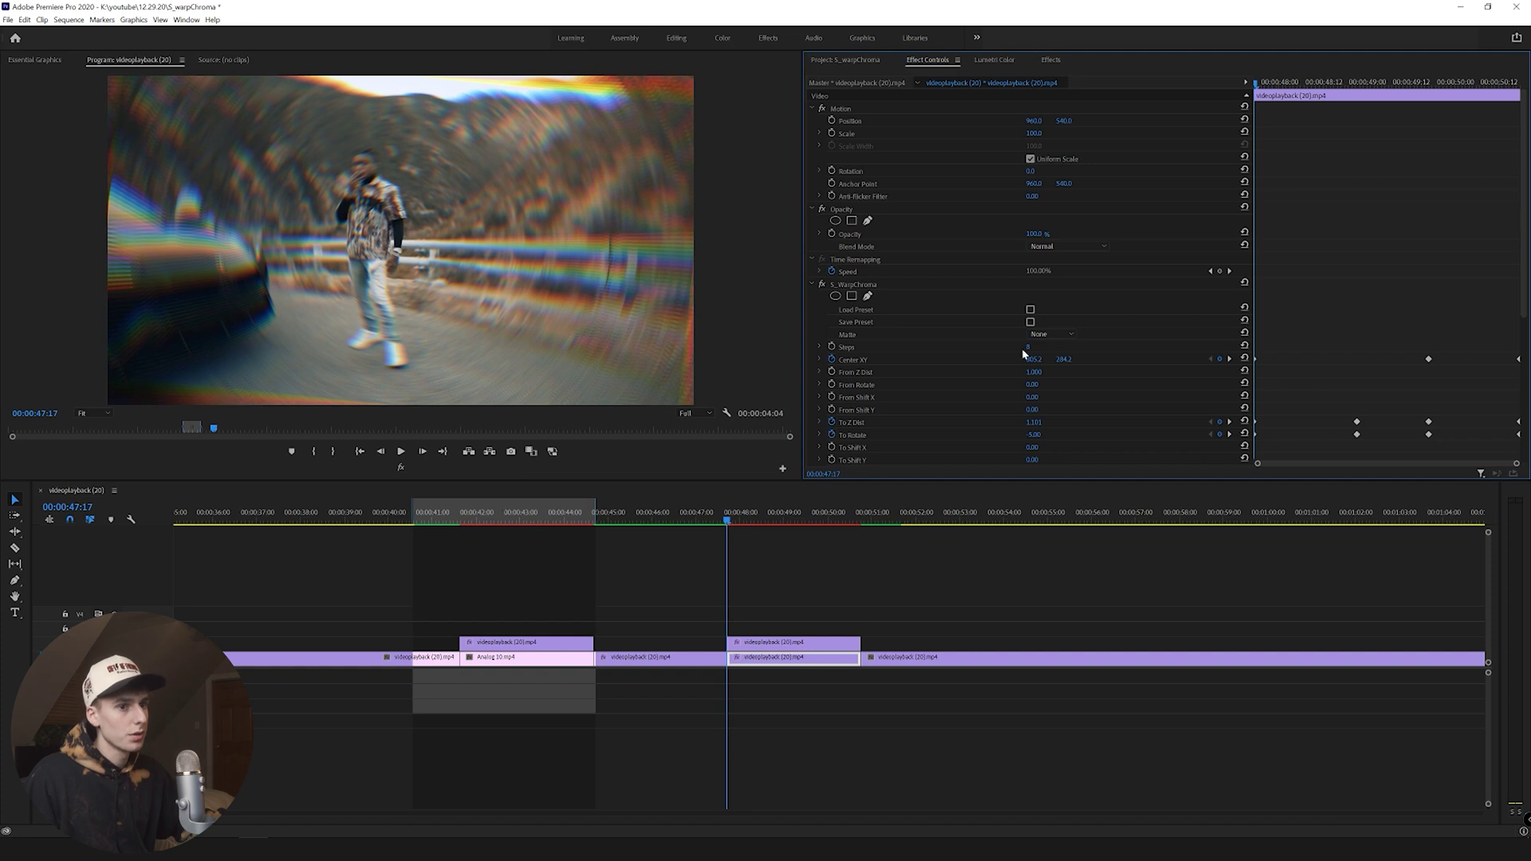
# Try different Steps values in the upper clip's S_WarpChroma to compare the smoothness, and return to 8.
pyautogui.click(794, 642)
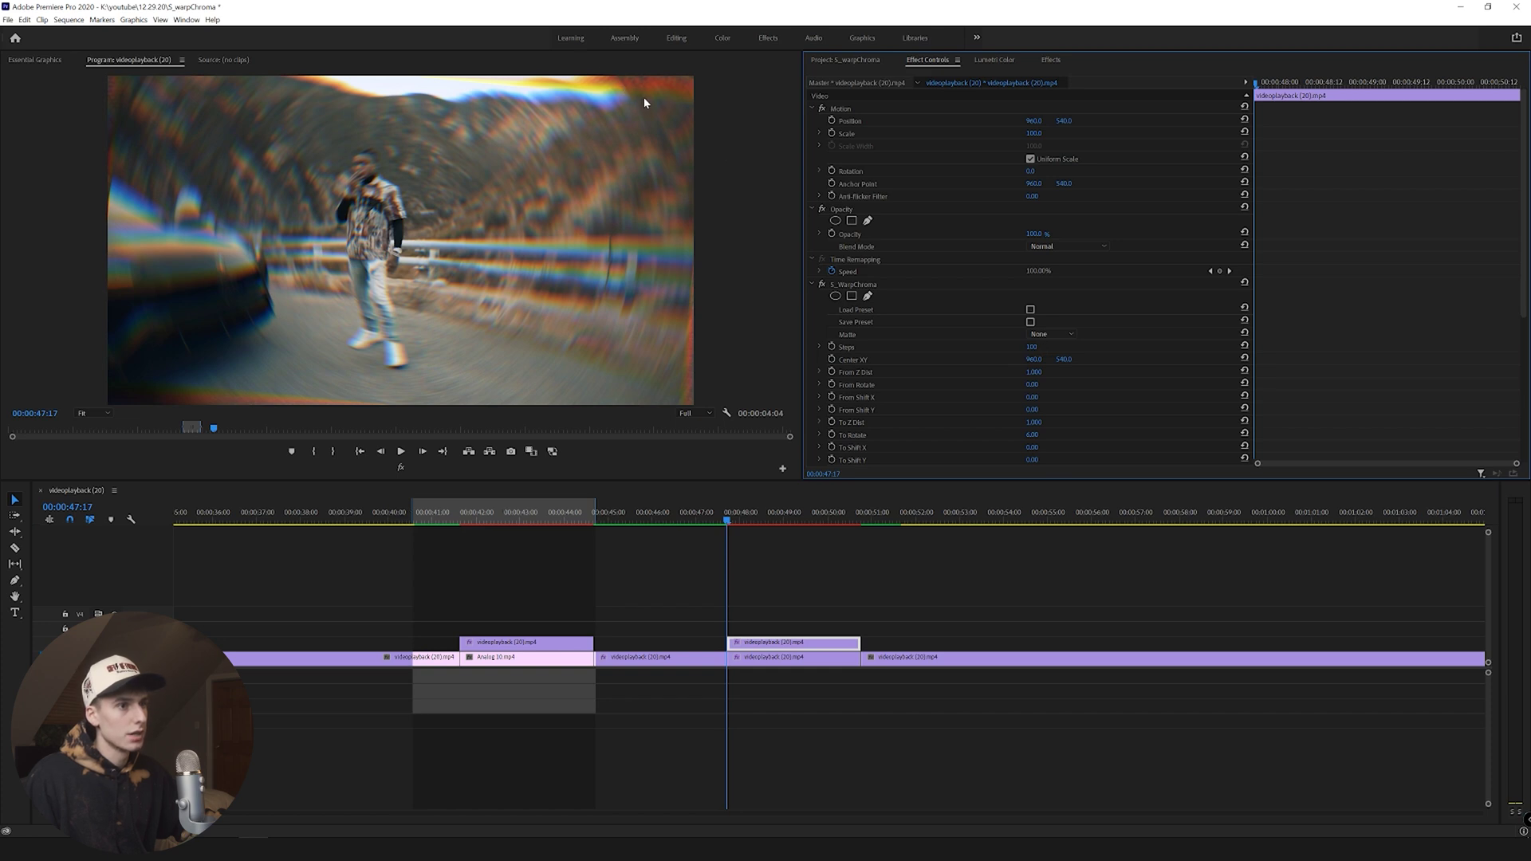
pyautogui.moveTo(1031, 347); pyautogui.dragTo(954, 347)
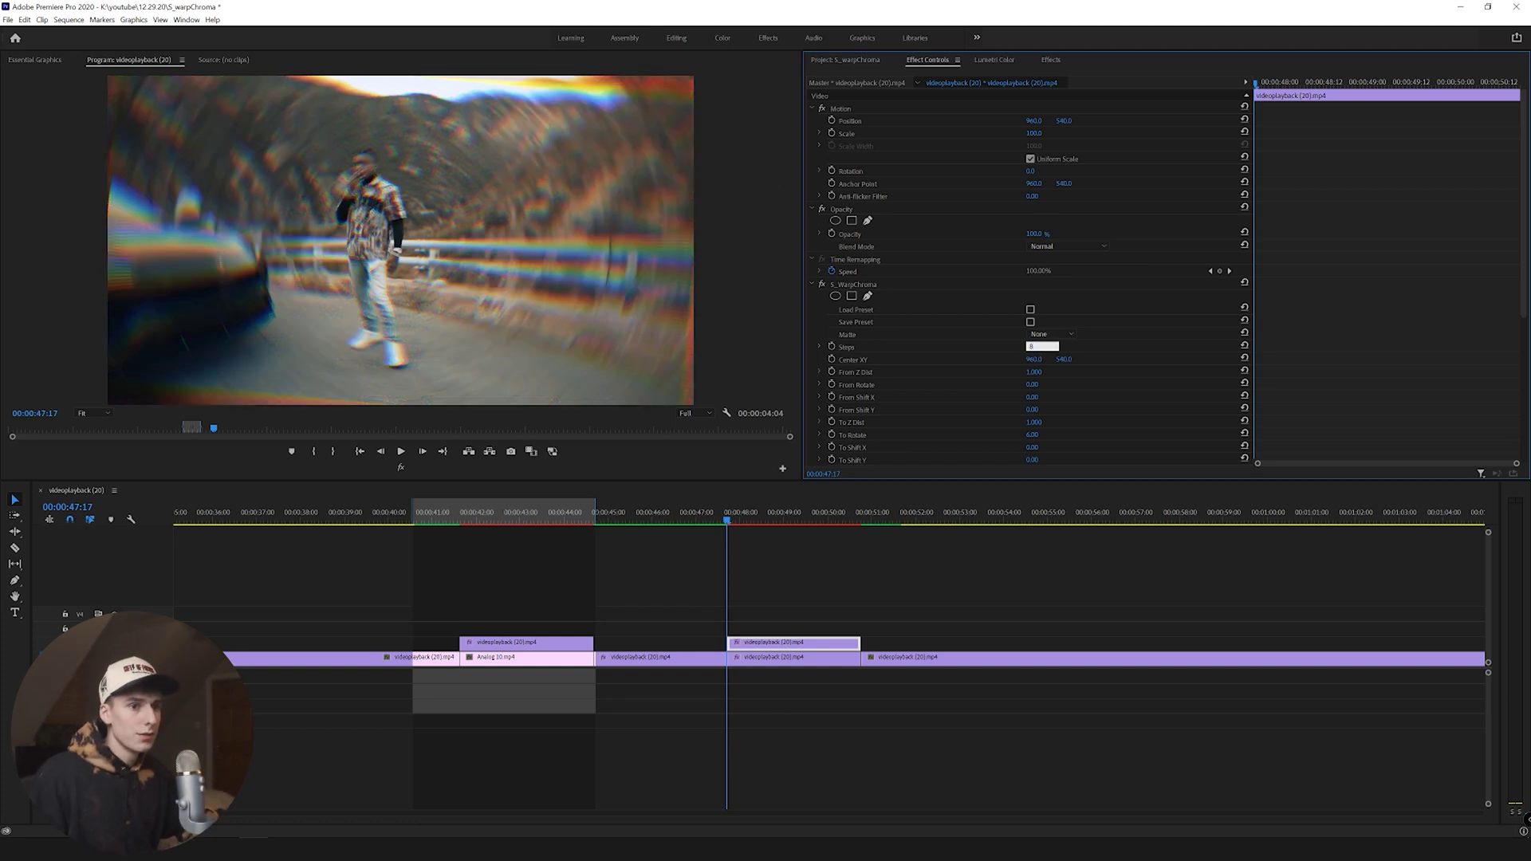
pyautogui.click(1018, 341)
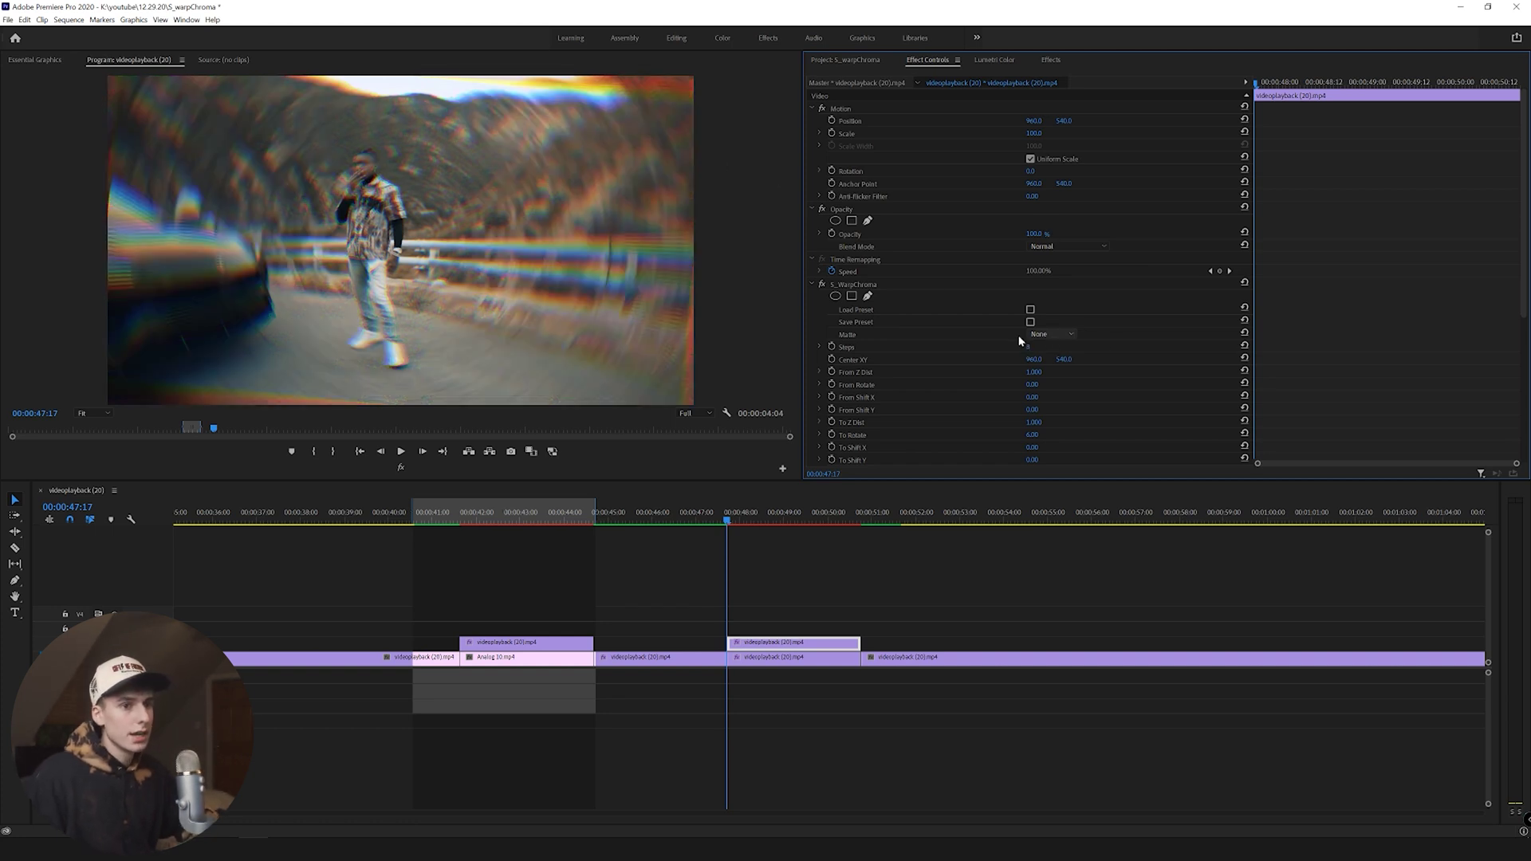
pyautogui.moveTo(1029, 349); pyautogui.dragTo(1028, 348)
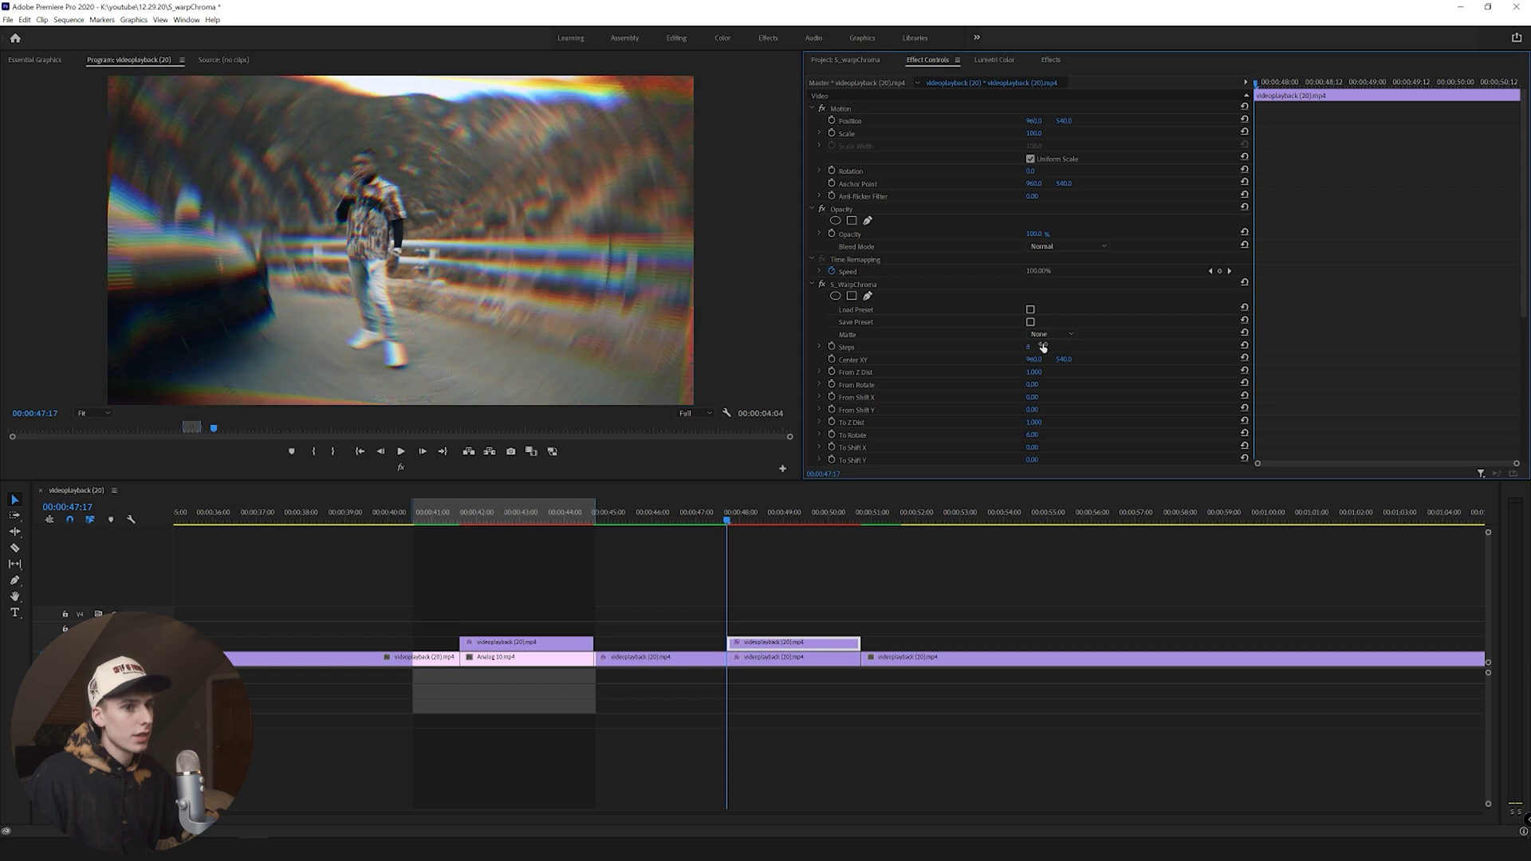
# Set Wrap X to Reflect and also change Wrap Y in the upper clip's S_WarpChroma, and preview the rotation at the clip's start.
pyautogui.scroll(-3, 1196, 353)
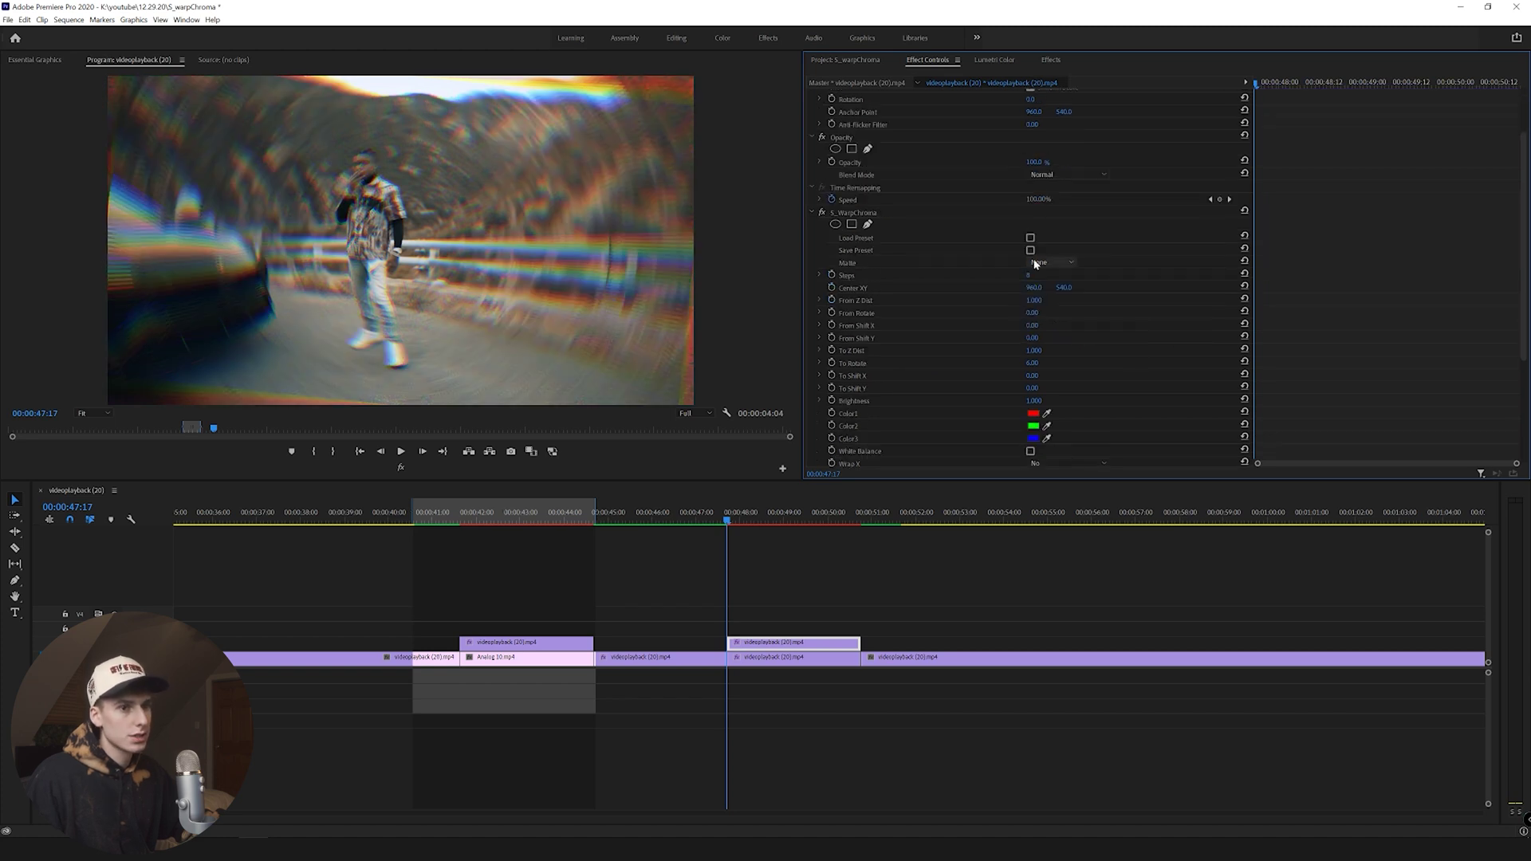
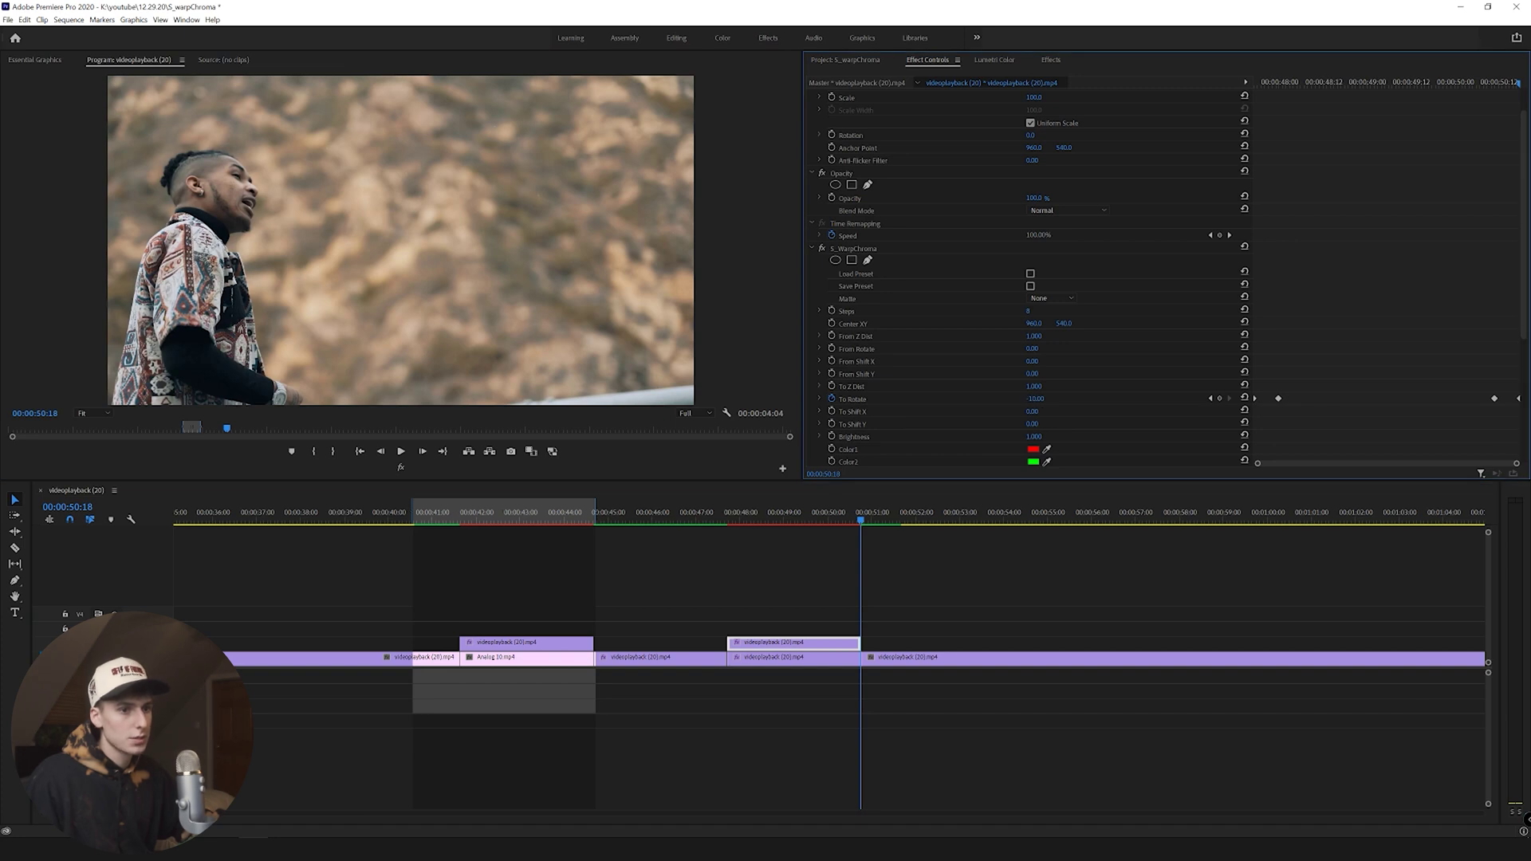
pyautogui.click(736, 516)
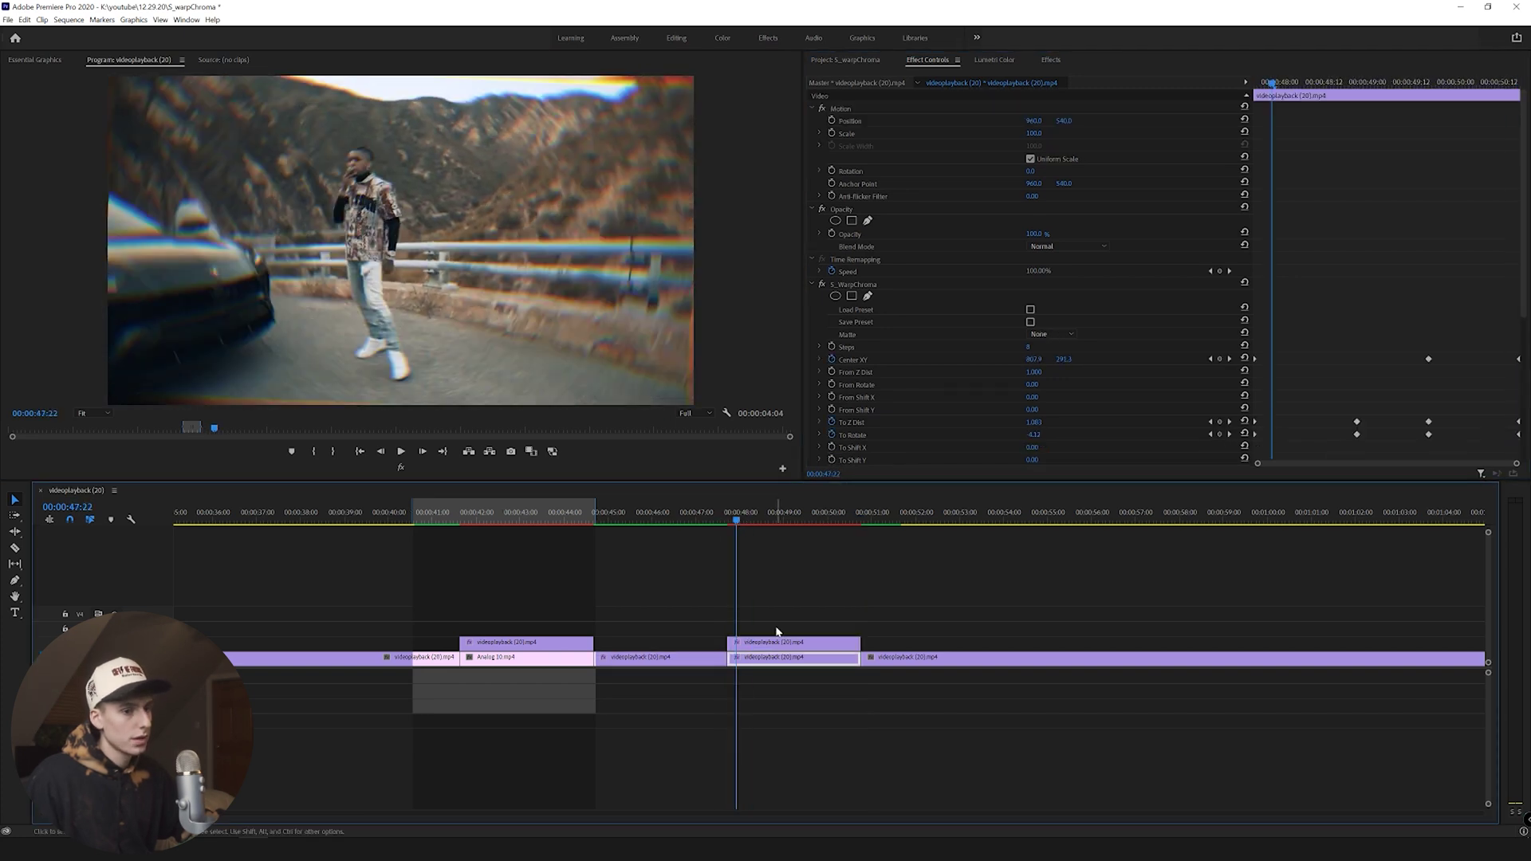
pyautogui.scroll(-3, 1023, 410)
pyautogui.click(1071, 405)
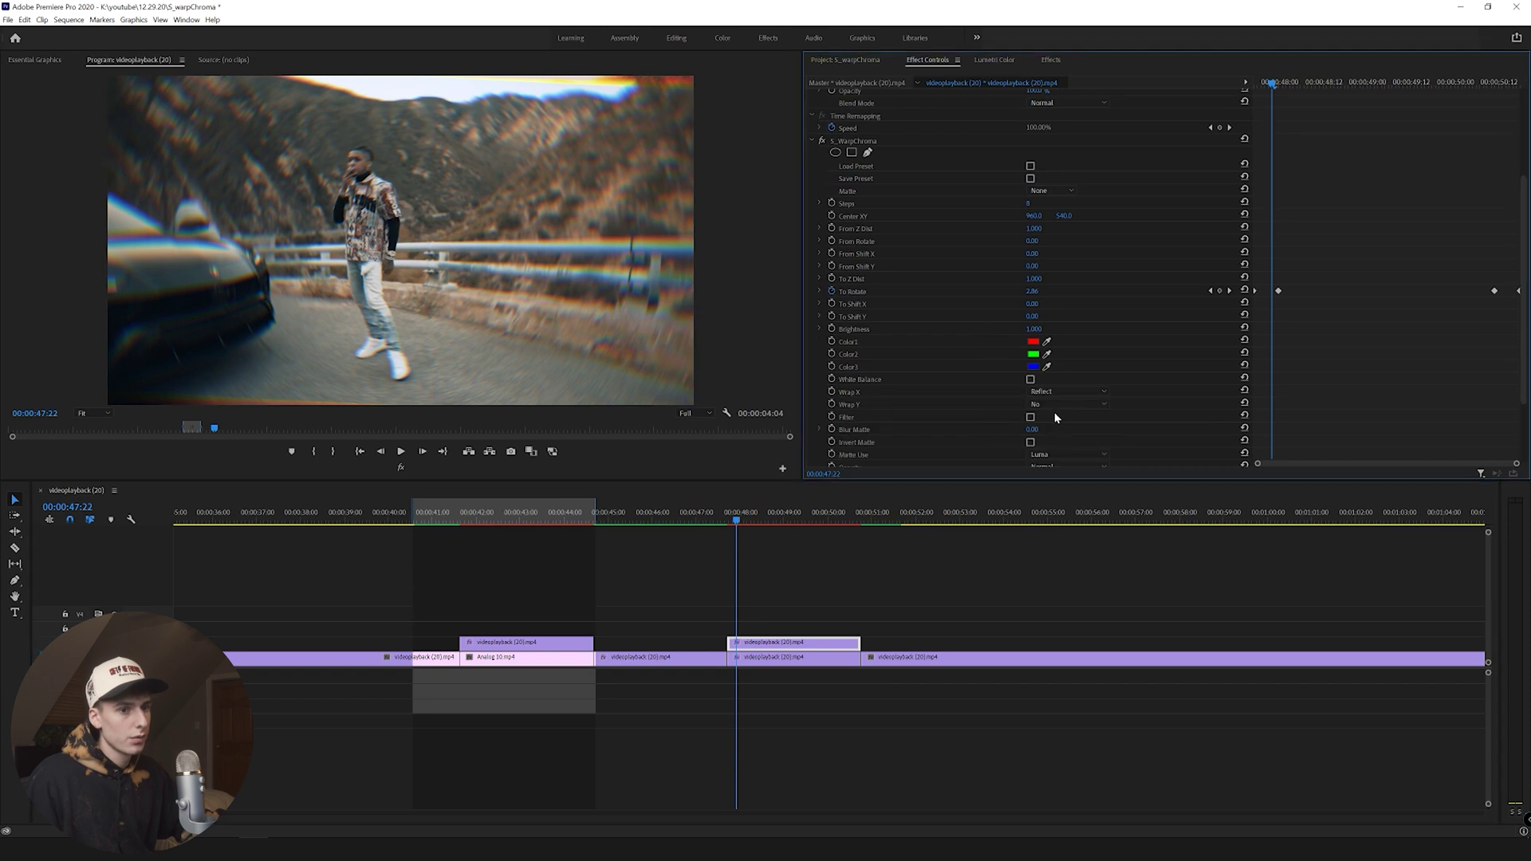
pyautogui.click(729, 516)
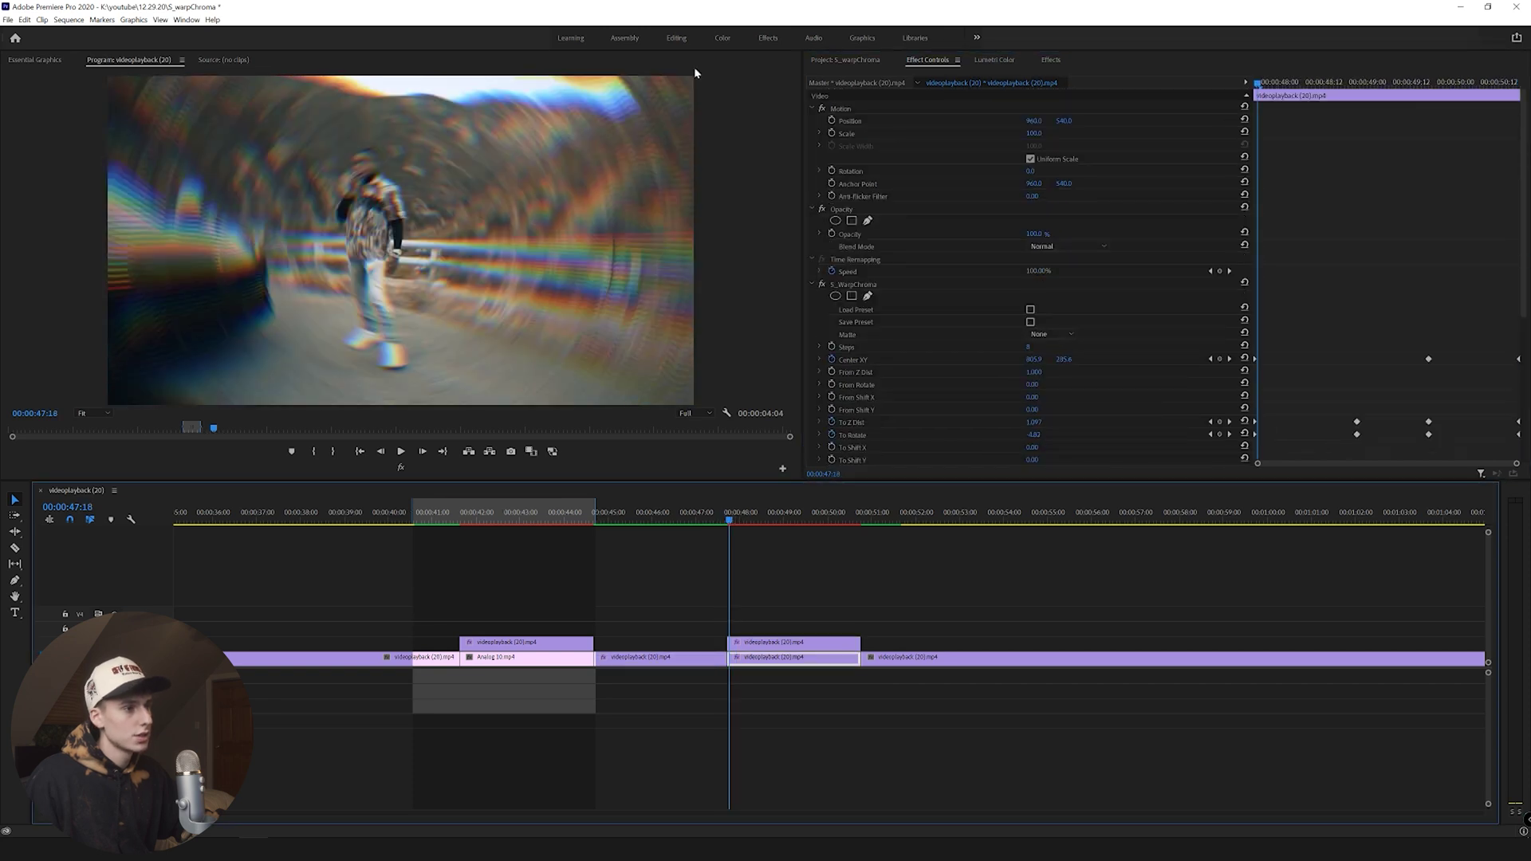
pyautogui.moveTo(730, 520); pyautogui.dragTo(733, 520)
pyautogui.click(753, 642)
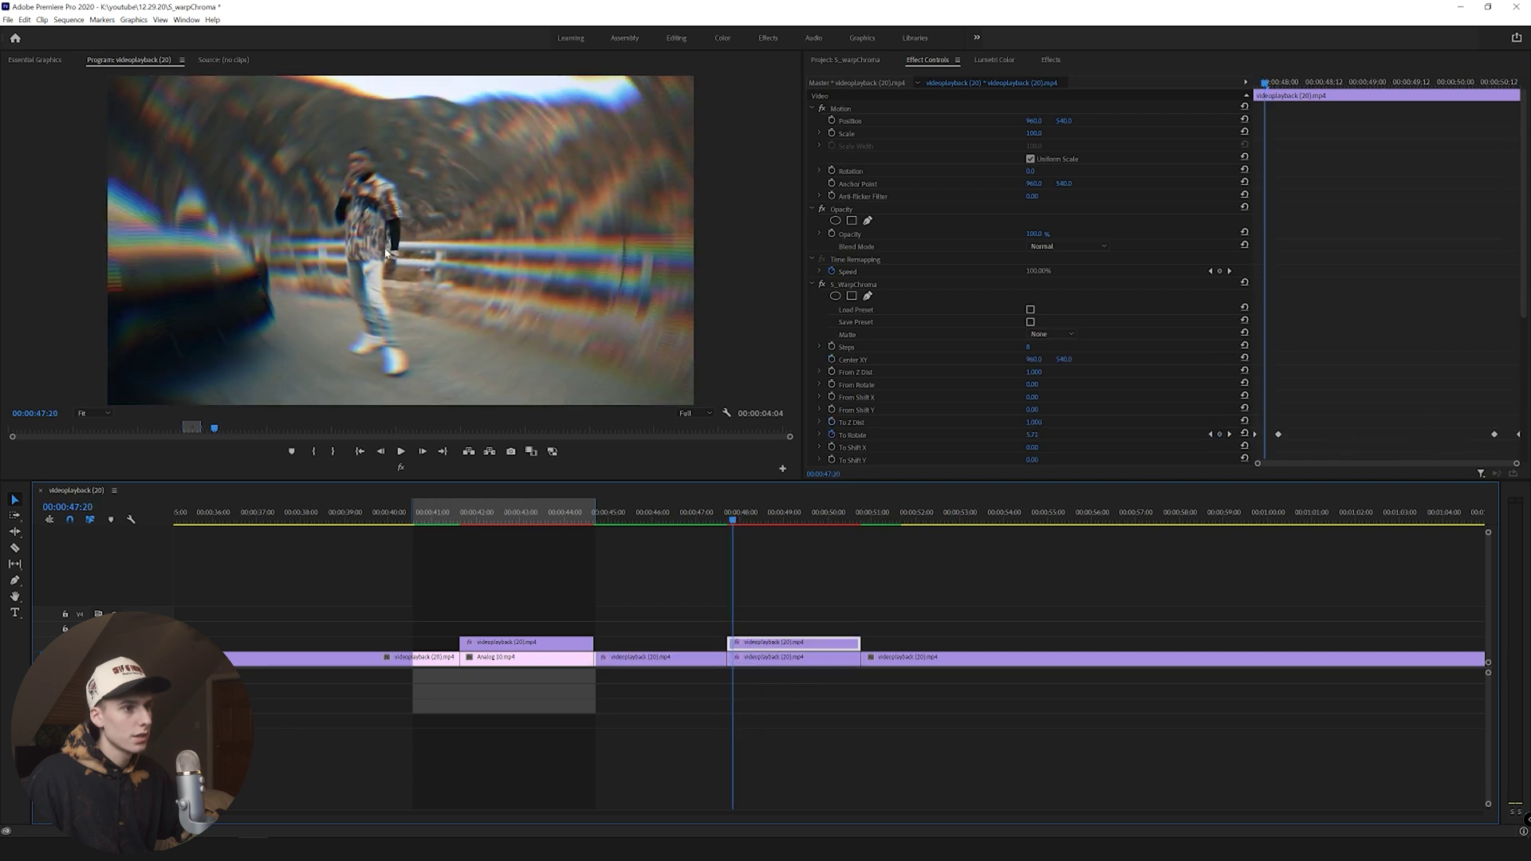
pyautogui.click(725, 523)
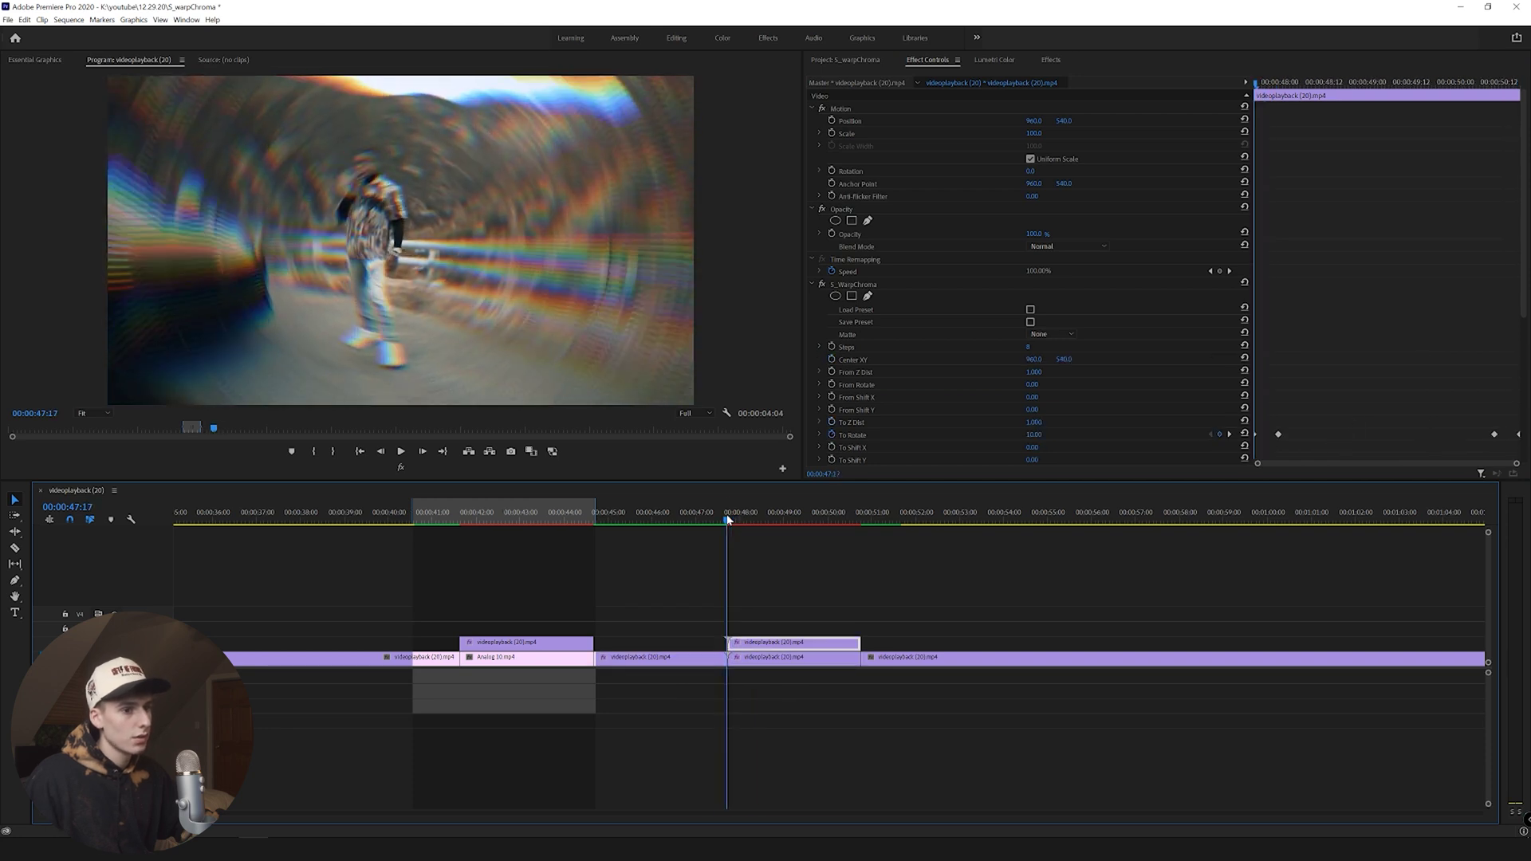
# Keyframe the upper clip's S_WarpChroma Center XY at each To Rotate keyframe, placing the center on the man in the preview.
pyautogui.click(823, 361)
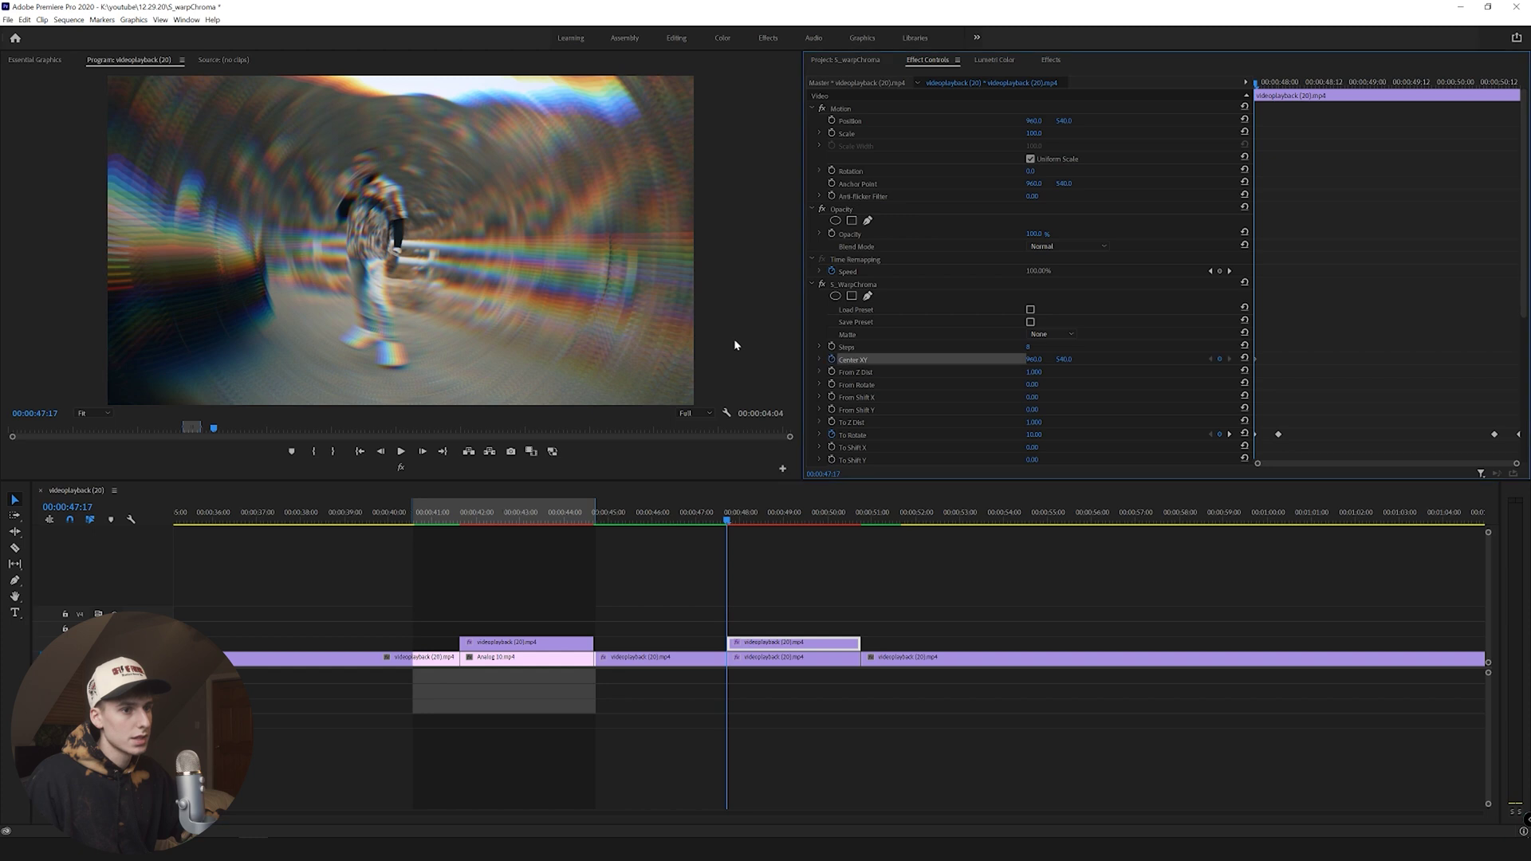
pyautogui.click(857, 286)
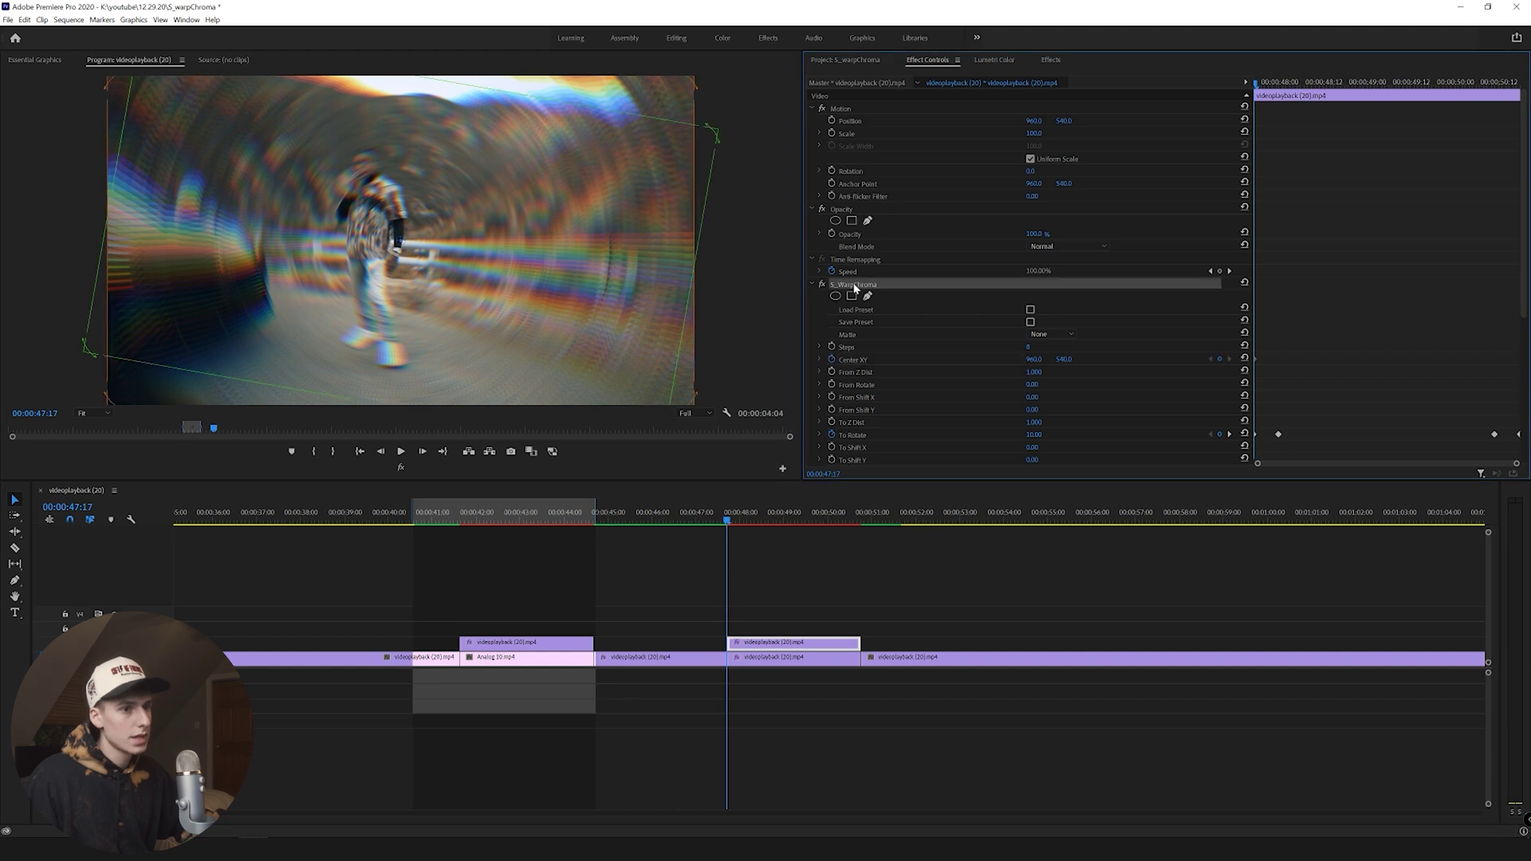
pyautogui.moveTo(392, 245); pyautogui.dragTo(358, 173)
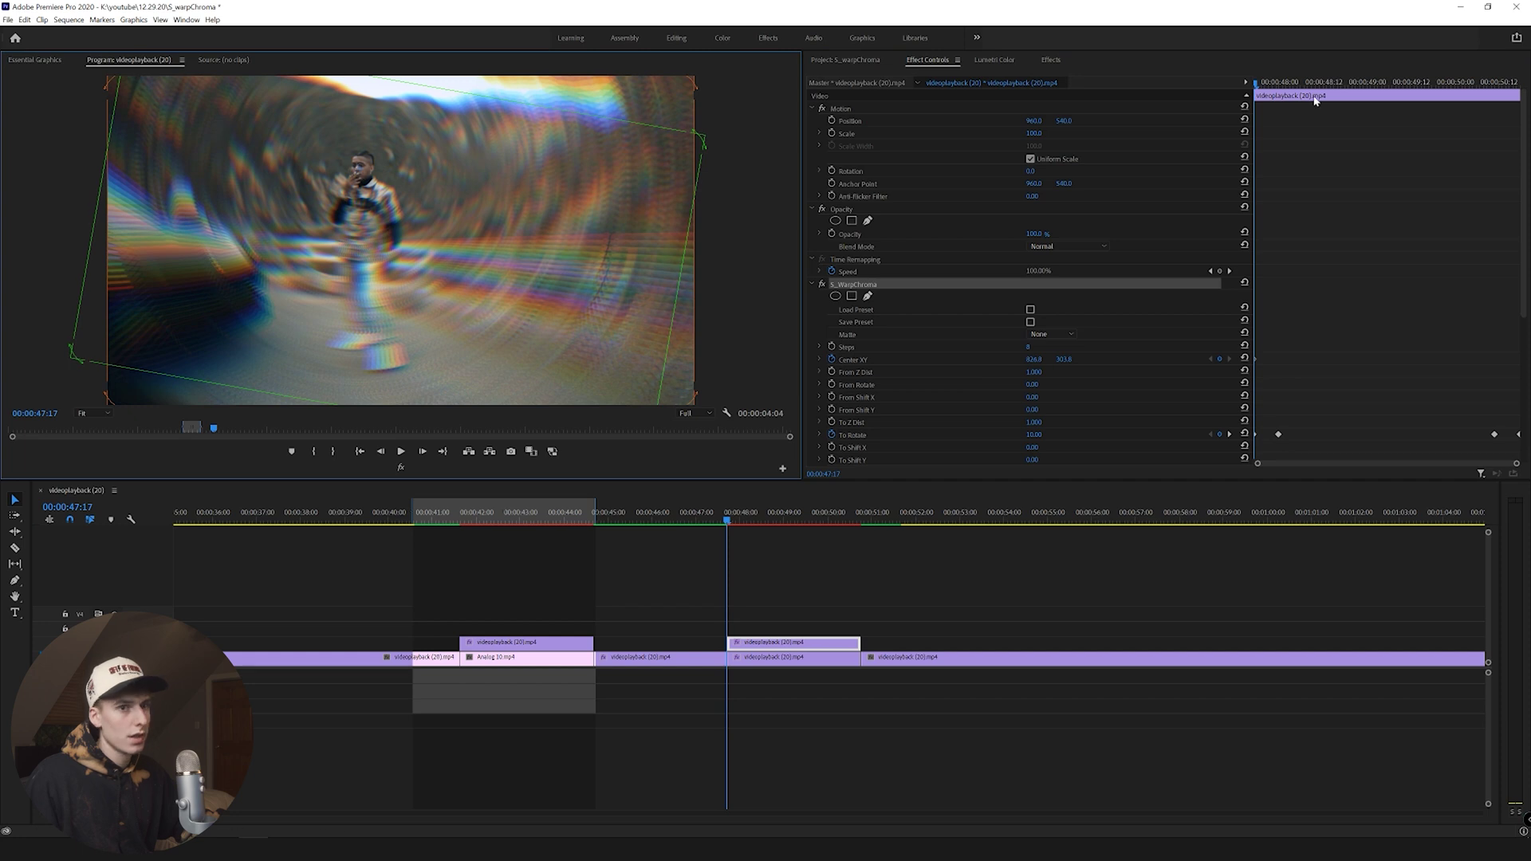
pyautogui.click(1283, 83)
pyautogui.moveTo(360, 174); pyautogui.dragTo(356, 169)
pyautogui.moveTo(1479, 84); pyautogui.dragTo(1494, 88)
pyautogui.moveTo(355, 165); pyautogui.dragTo(401, 194)
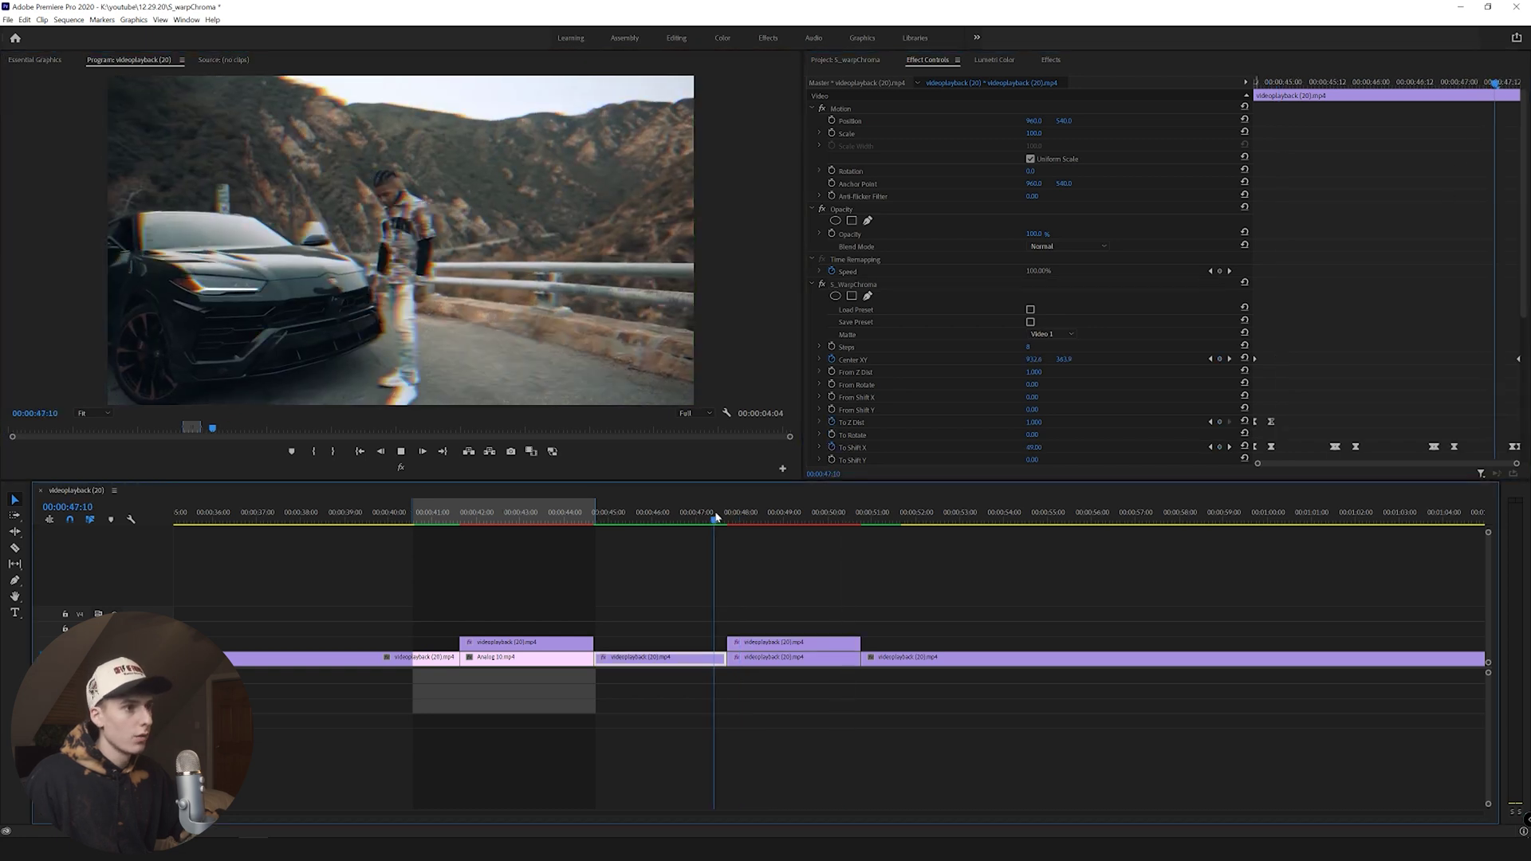
# Play the transition, and move the upper clip's inner Center XY and To Rotate keyframes to 00:00:48:05 and 00:00:50:06.
pyautogui.press('space')
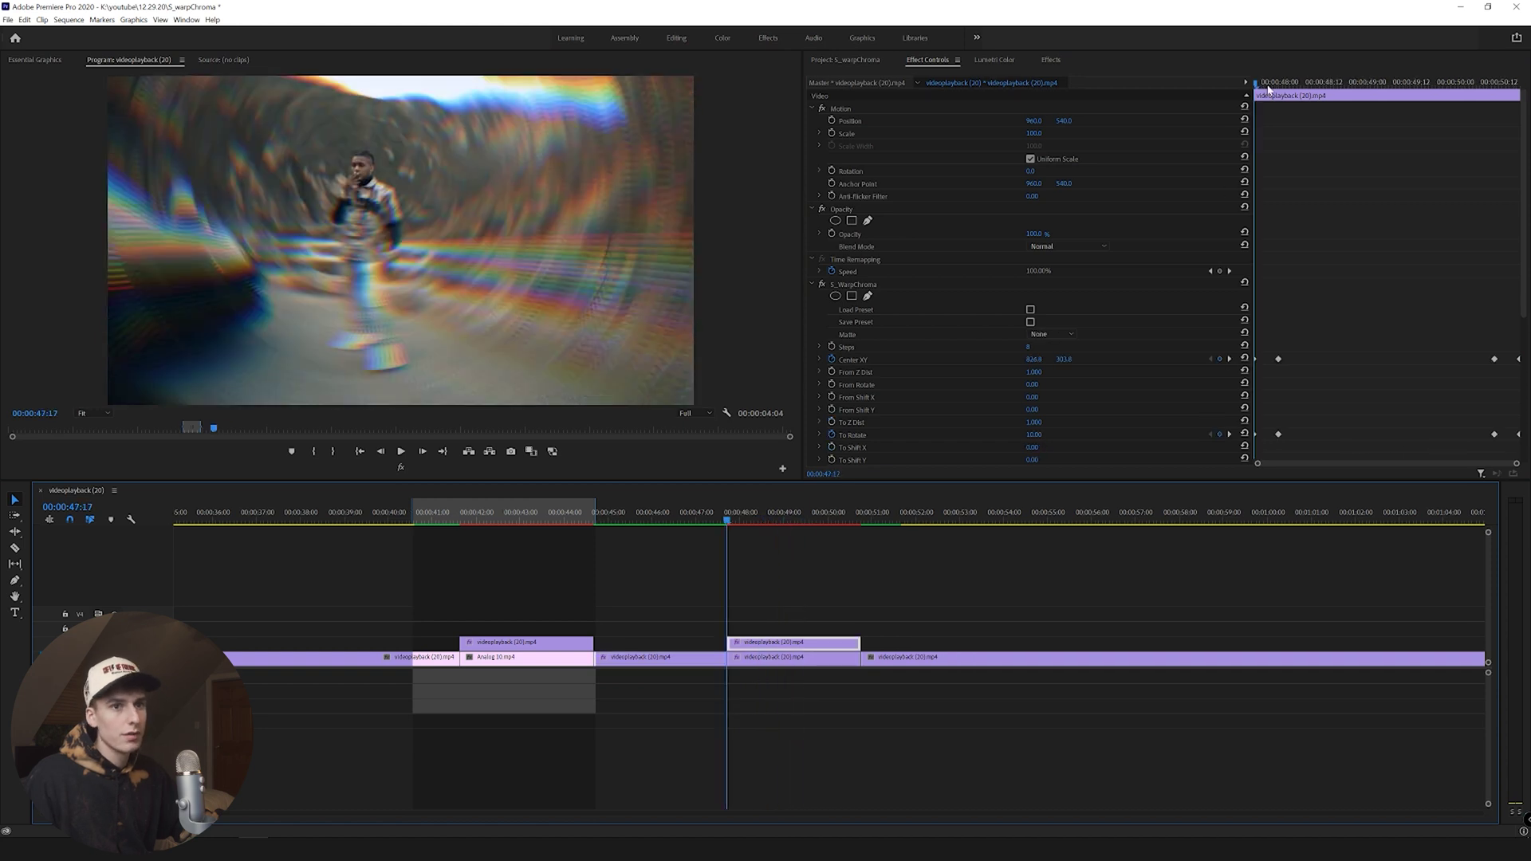
pyautogui.moveTo(1268, 86); pyautogui.dragTo(1279, 84)
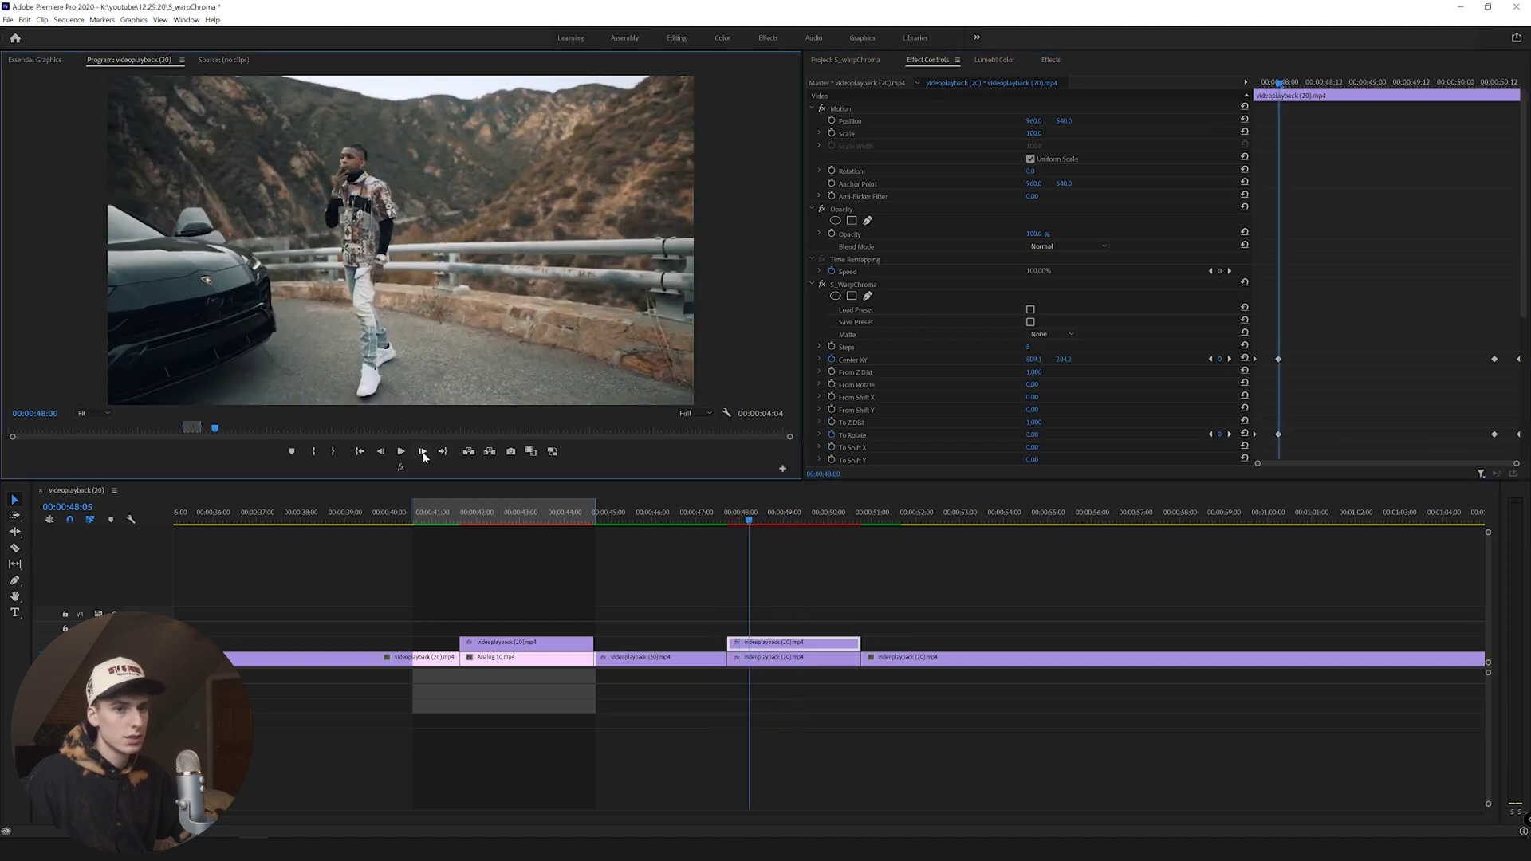
pyautogui.click(378, 452)
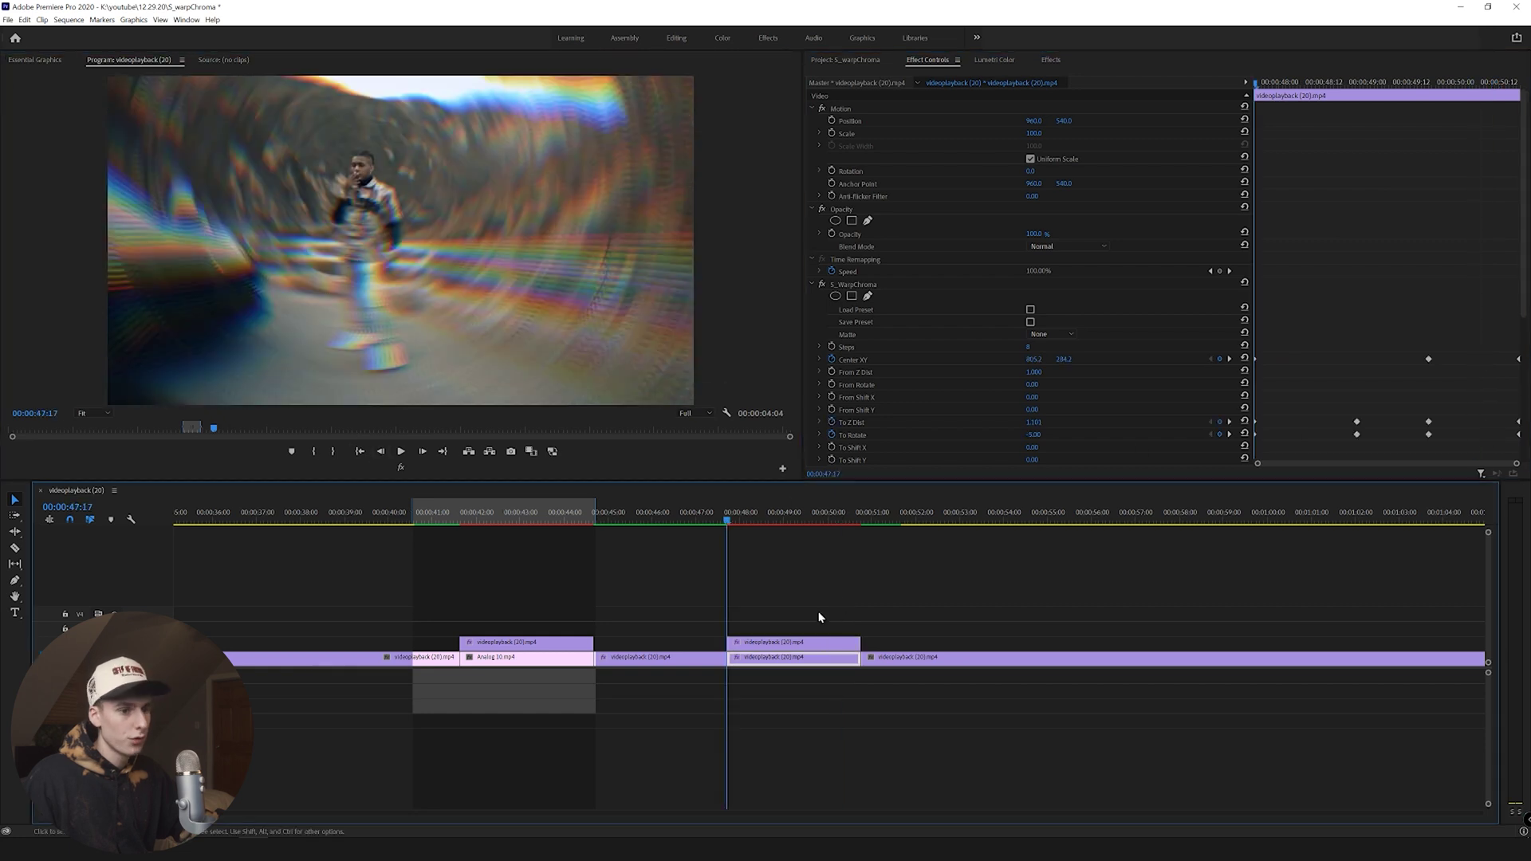
pyautogui.click(785, 628)
pyautogui.click(777, 644)
pyautogui.click(778, 646)
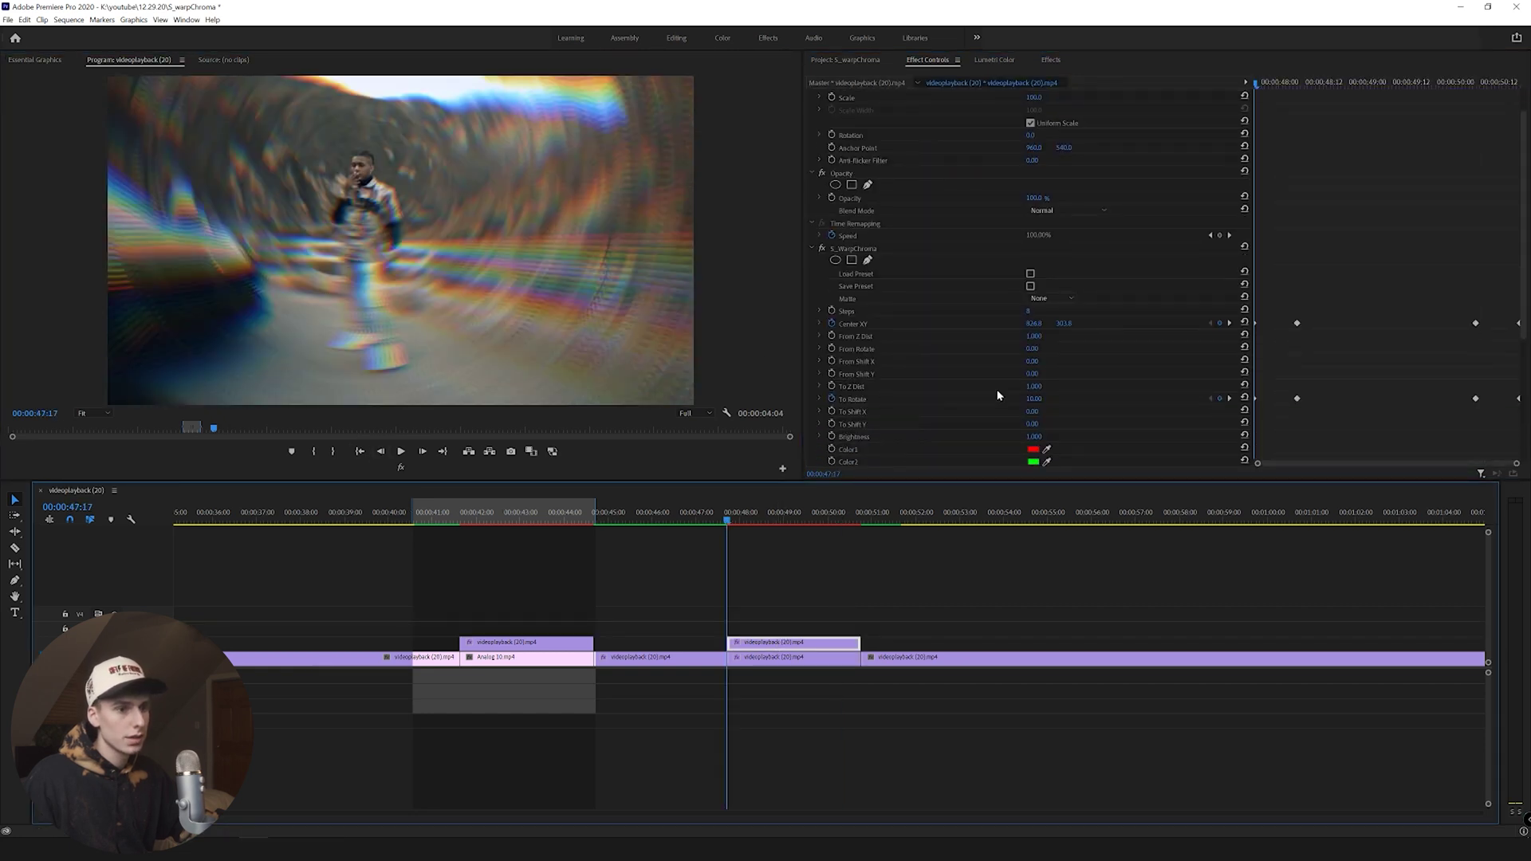
# Set To Z Dist to 0.9 at the start of the upper clip.
pyautogui.moveTo(1032, 387); pyautogui.dragTo(937, 389)
pyautogui.click(1034, 387)
pyautogui.write('0.9')
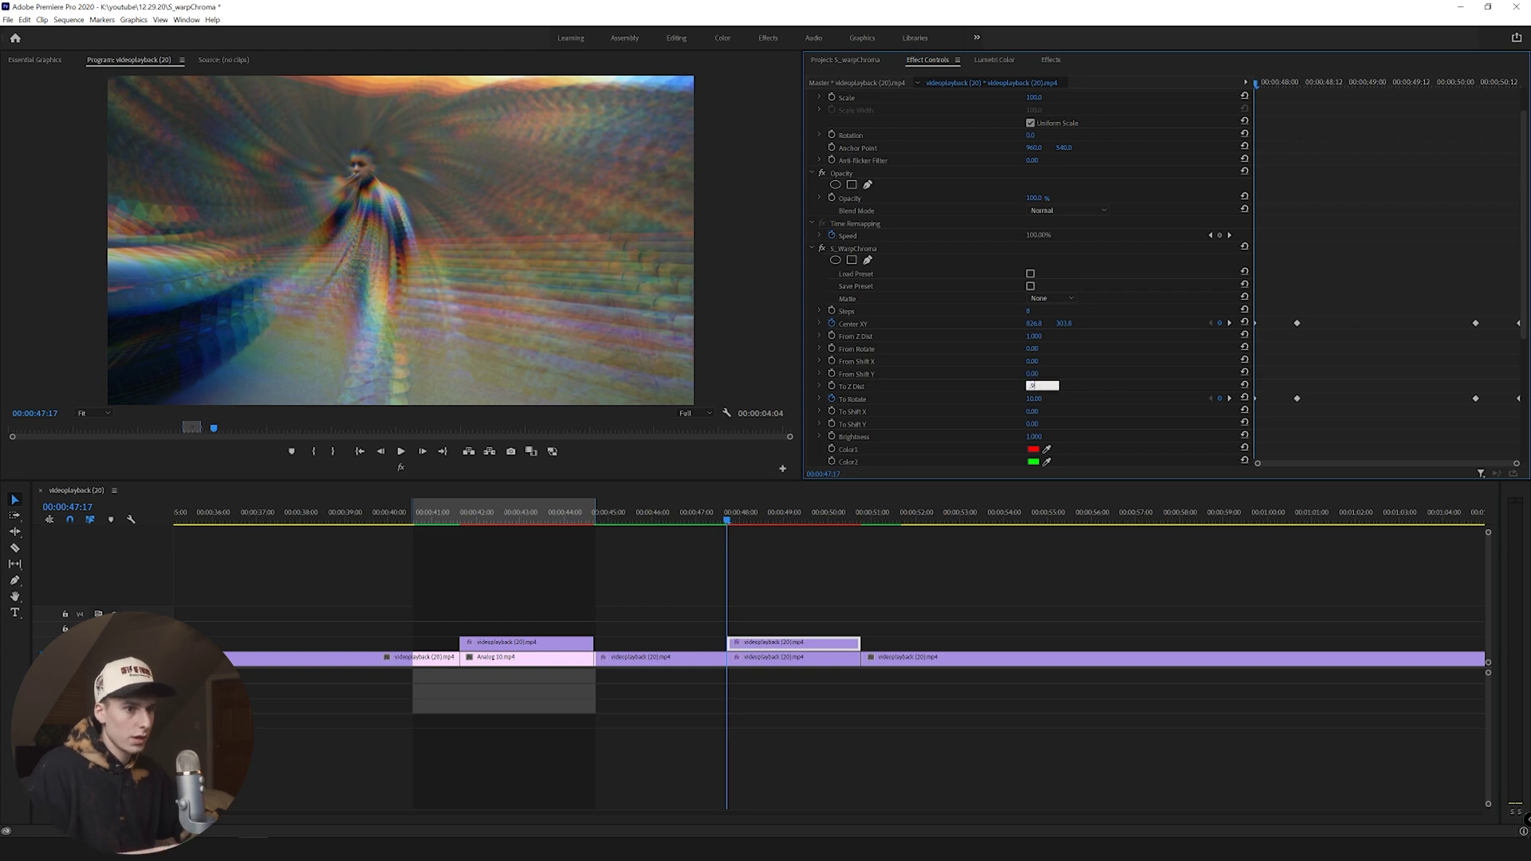
pyautogui.press('Return')
# Keyframe To Z Dist at 1 on 00:00:48:05 and 00:00:50:06, and at 1.1 near the upper clip's end.
pyautogui.click(1299, 80)
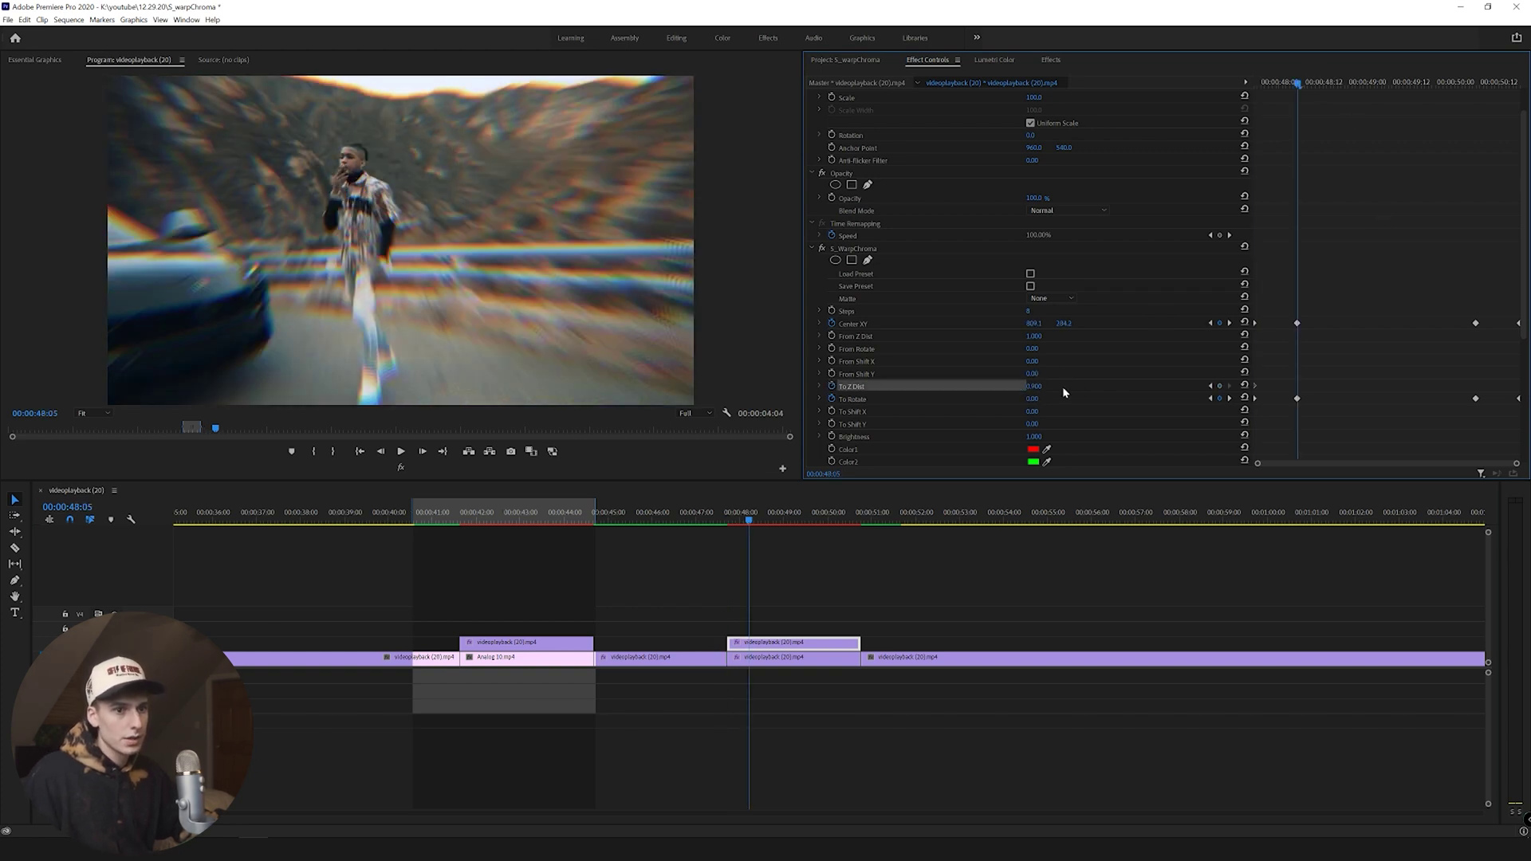
pyautogui.click(1242, 386)
pyautogui.click(1229, 399)
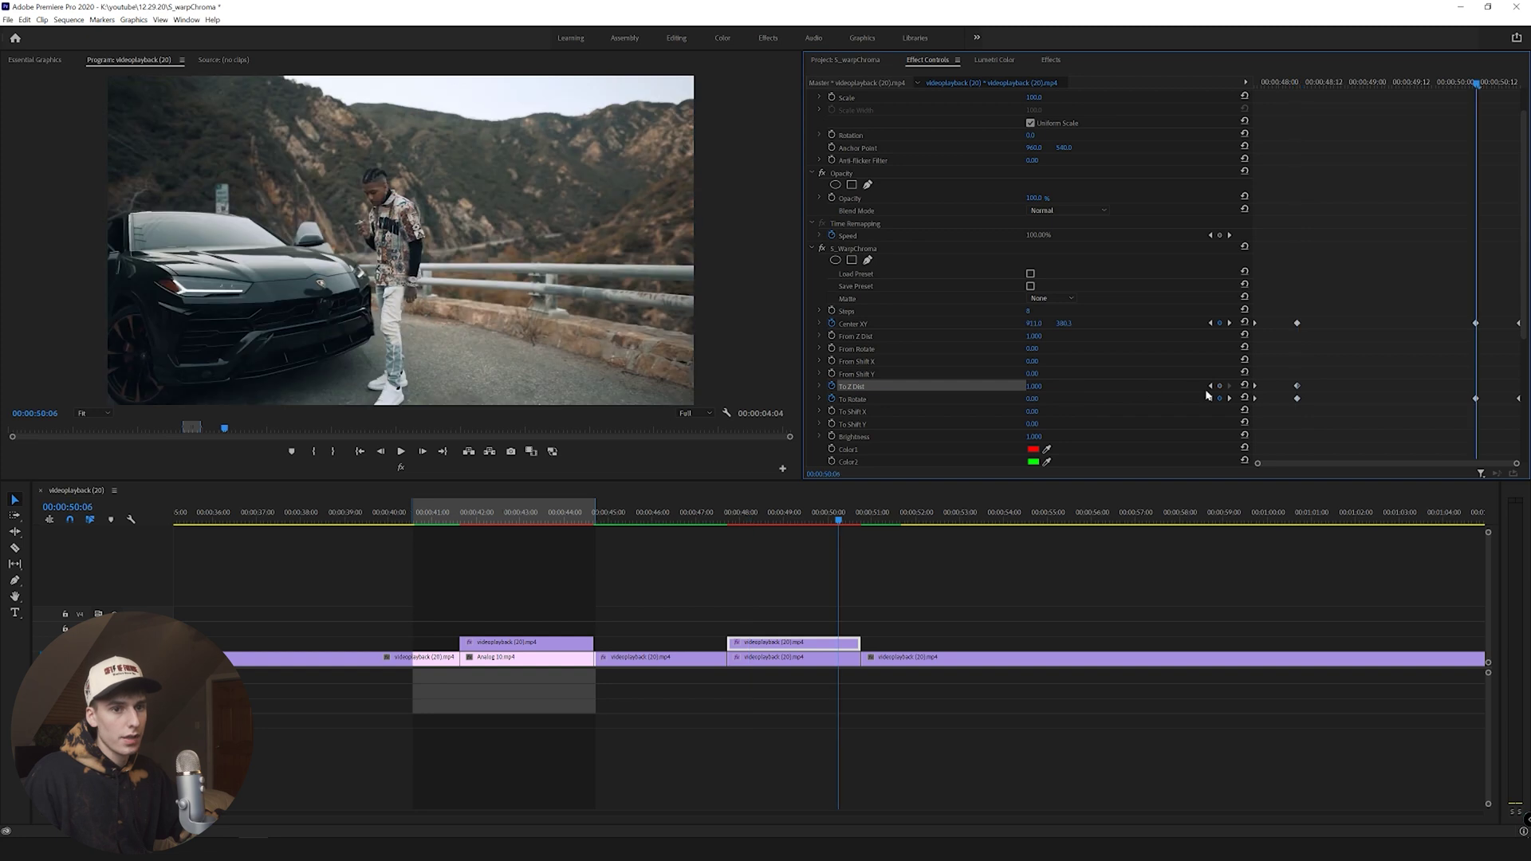
pyautogui.click(1505, 83)
pyautogui.click(1033, 386)
pyautogui.write('1.1')
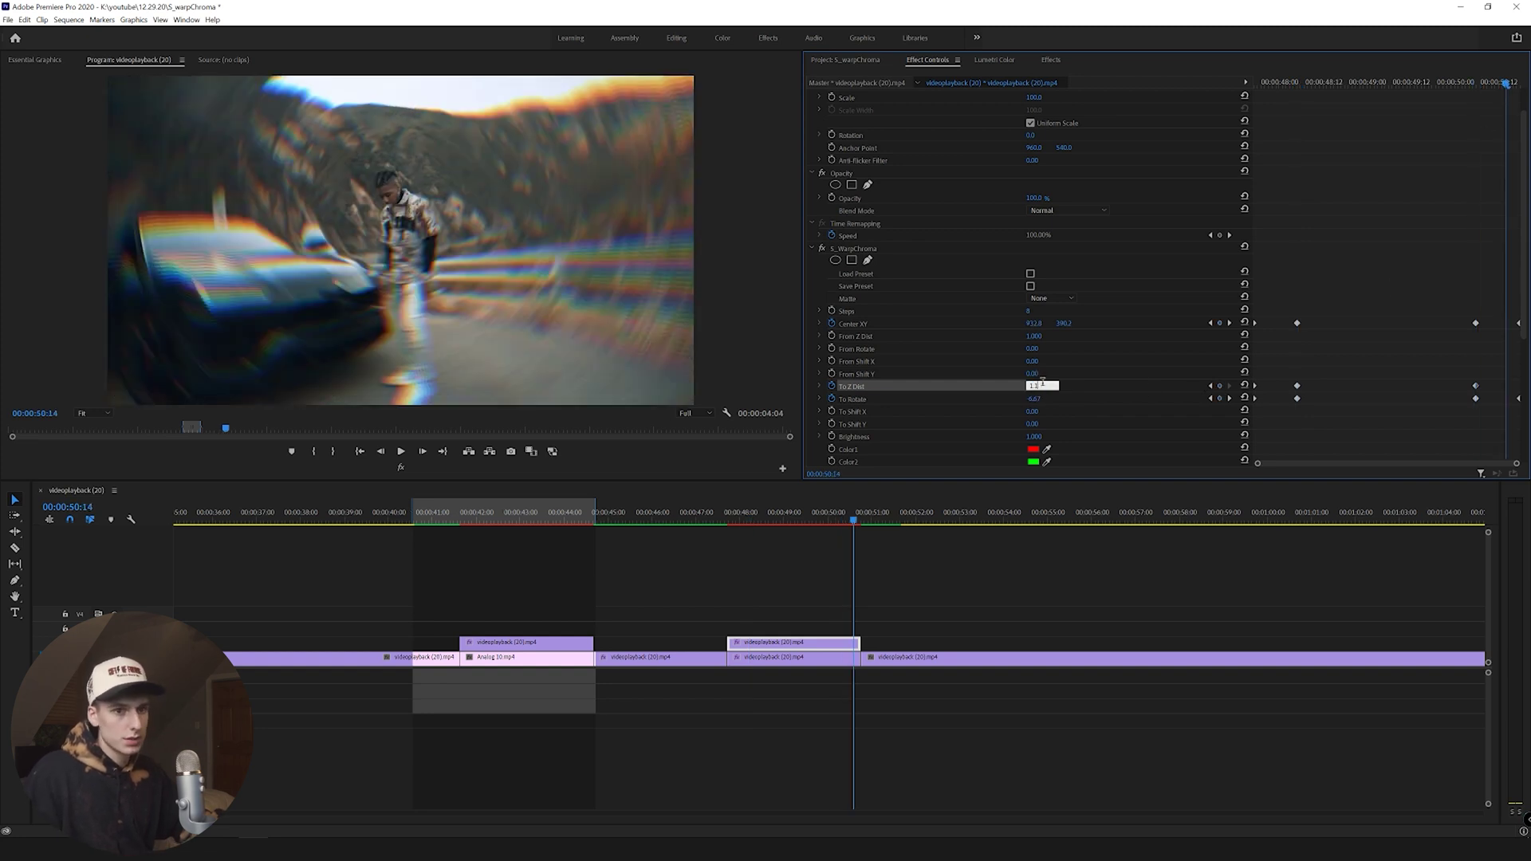
# Play back the cut into the rotating clip several times to review the warp transition.
pyautogui.click(720, 512)
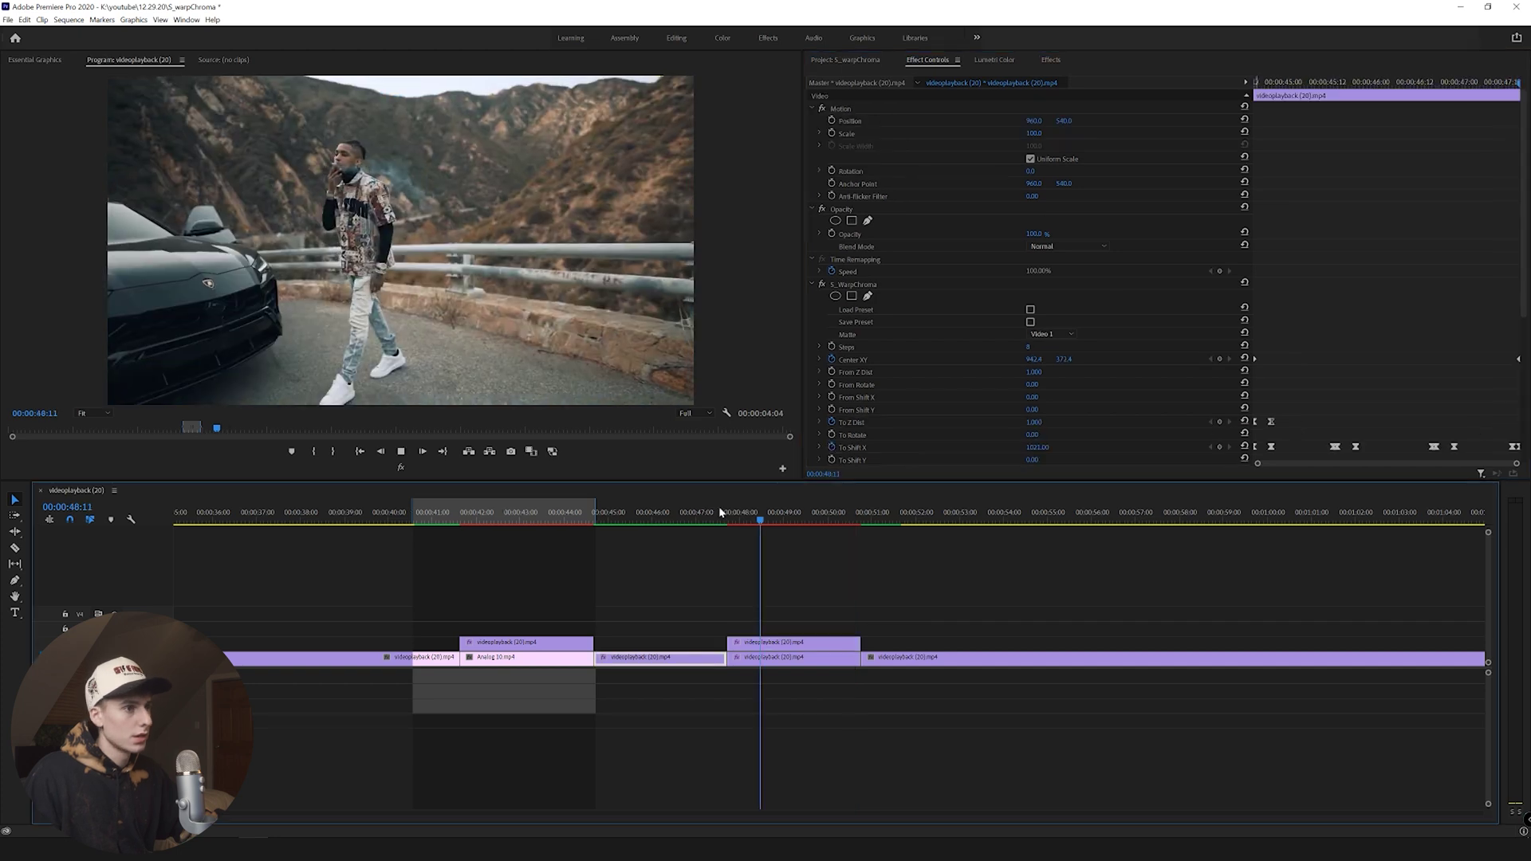
pyautogui.press('space')
pyautogui.click(720, 512)
pyautogui.press('space')
pyautogui.click(720, 512)
pyautogui.click(758, 642)
pyautogui.press('space')
# Set the Matte of the upper clip's S_WarpChroma to Video 2 and scrub through the start of the clip.
pyautogui.click(1051, 334)
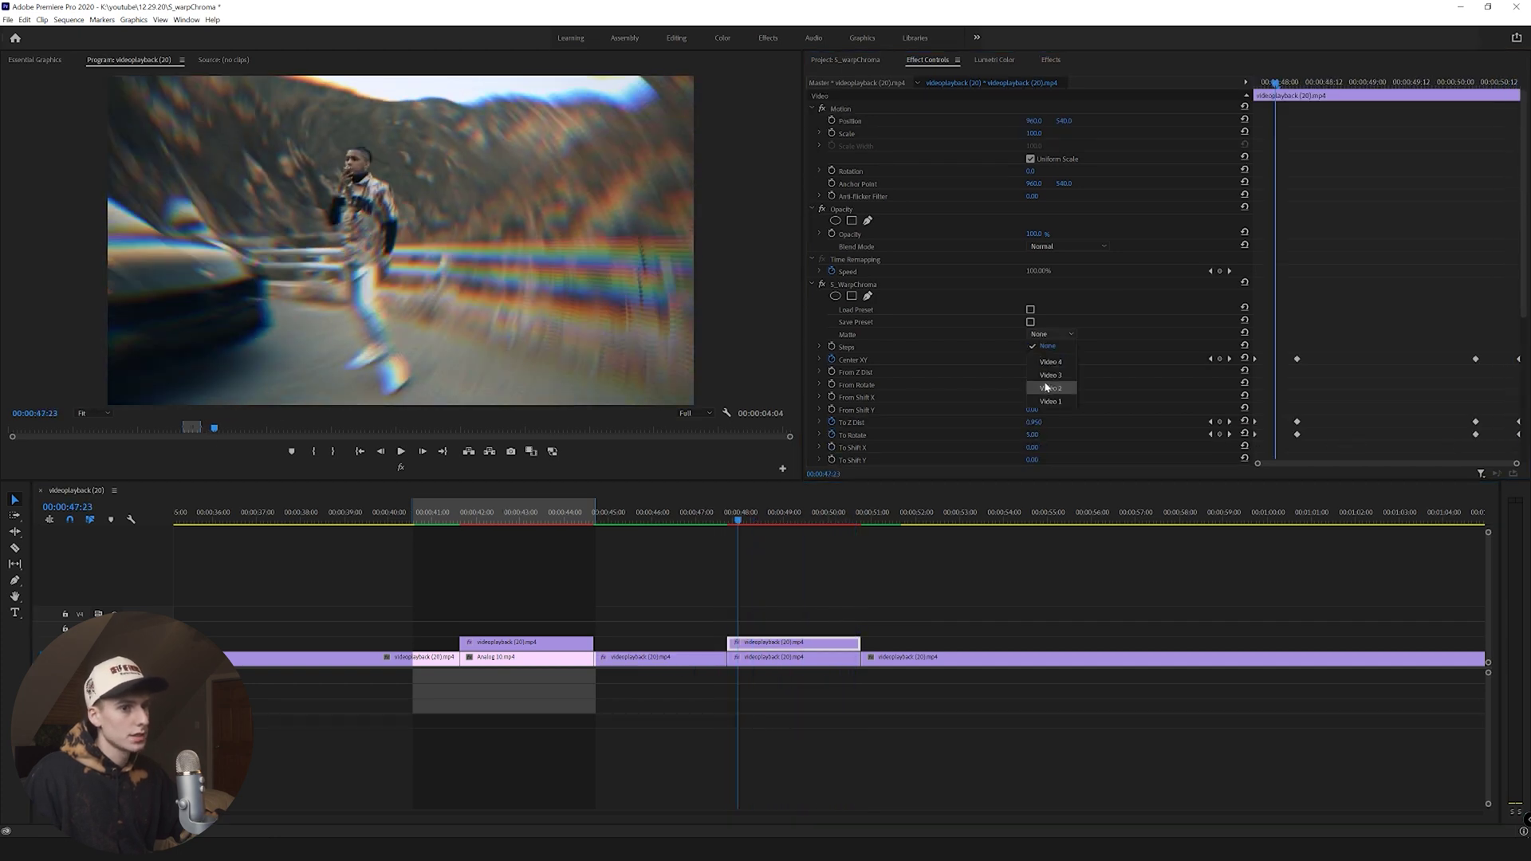
pyautogui.click(1045, 389)
pyautogui.click(749, 520)
pyautogui.moveTo(749, 523)
pyautogui.mouseDown()
pyautogui.moveTo(776, 523)
pyautogui.moveTo(756, 522)
pyautogui.mouseUp()
pyautogui.click(770, 642)
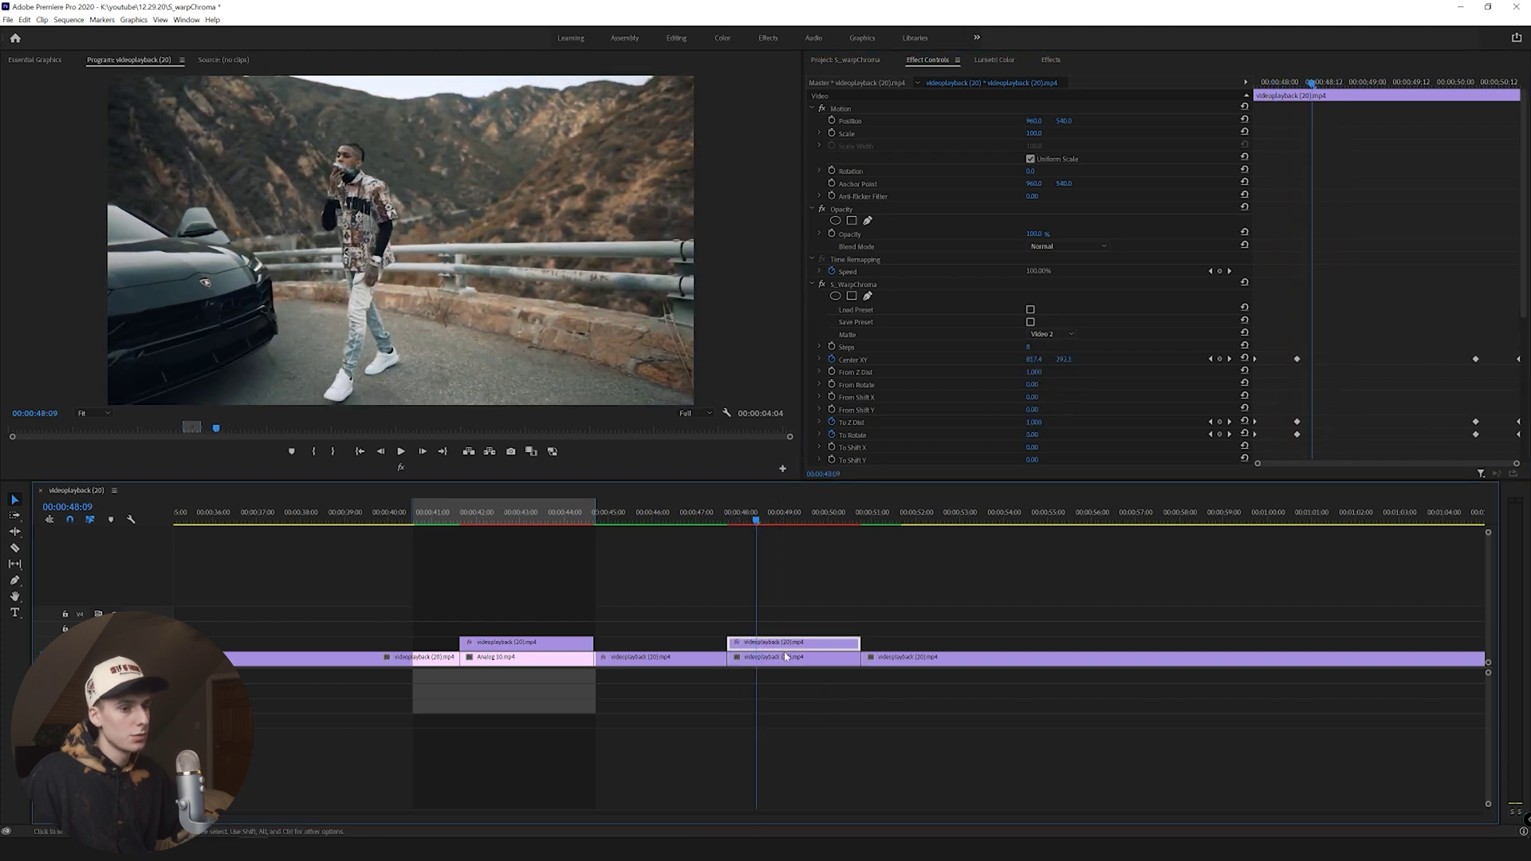
pyautogui.moveTo(783, 647); pyautogui.dragTo(782, 648)
pyautogui.click(777, 658)
pyautogui.click(780, 646)
# Try the Darken, Overlay and Hue blend modes on the upper clip, and return to Normal.
pyautogui.click(1108, 250)
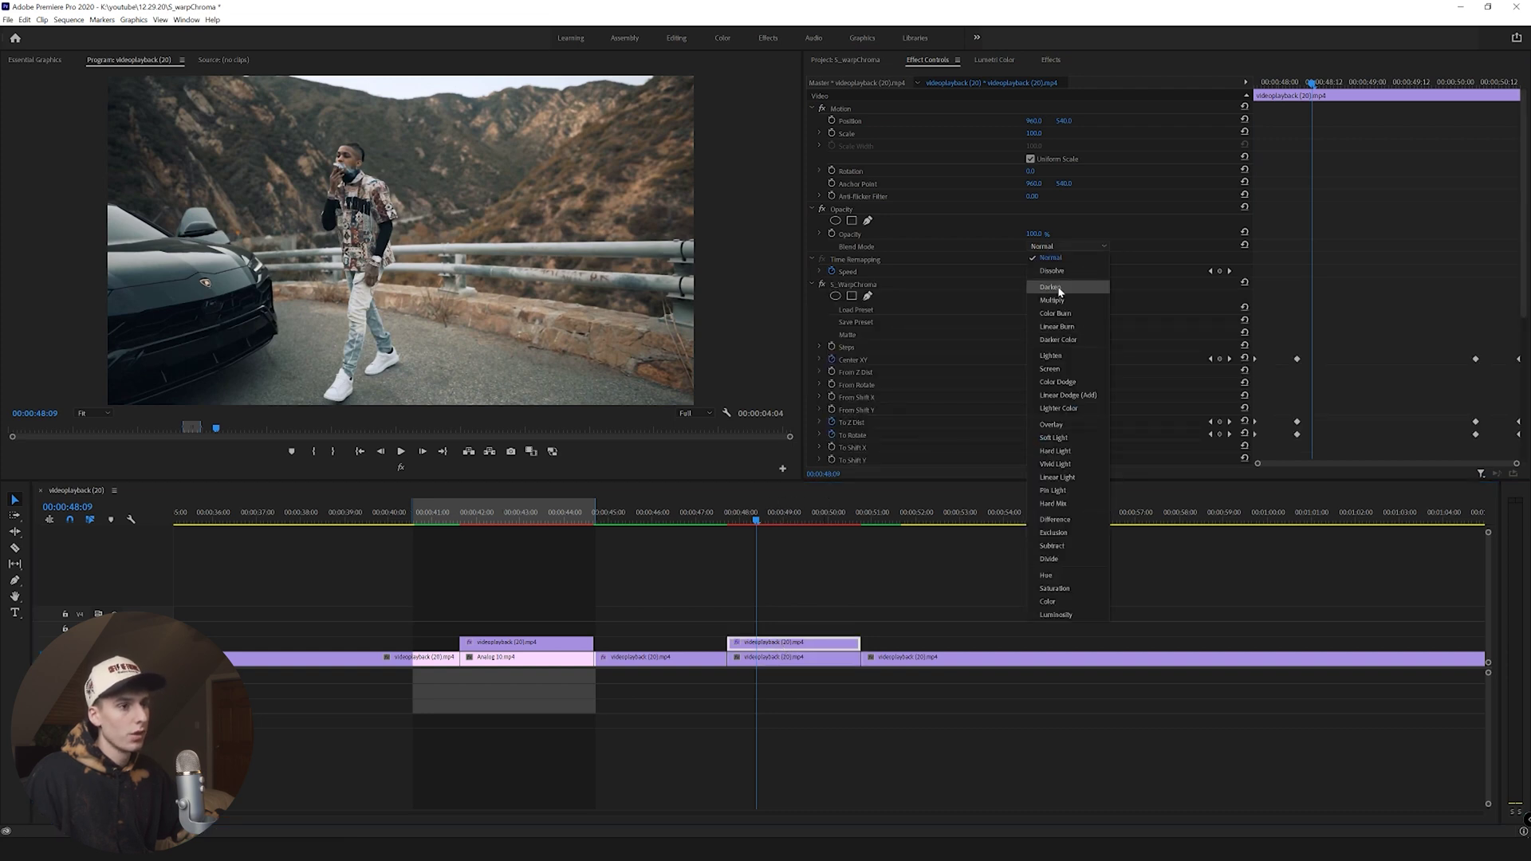
pyautogui.click(1061, 292)
pyautogui.moveTo(750, 523); pyautogui.dragTo(731, 523)
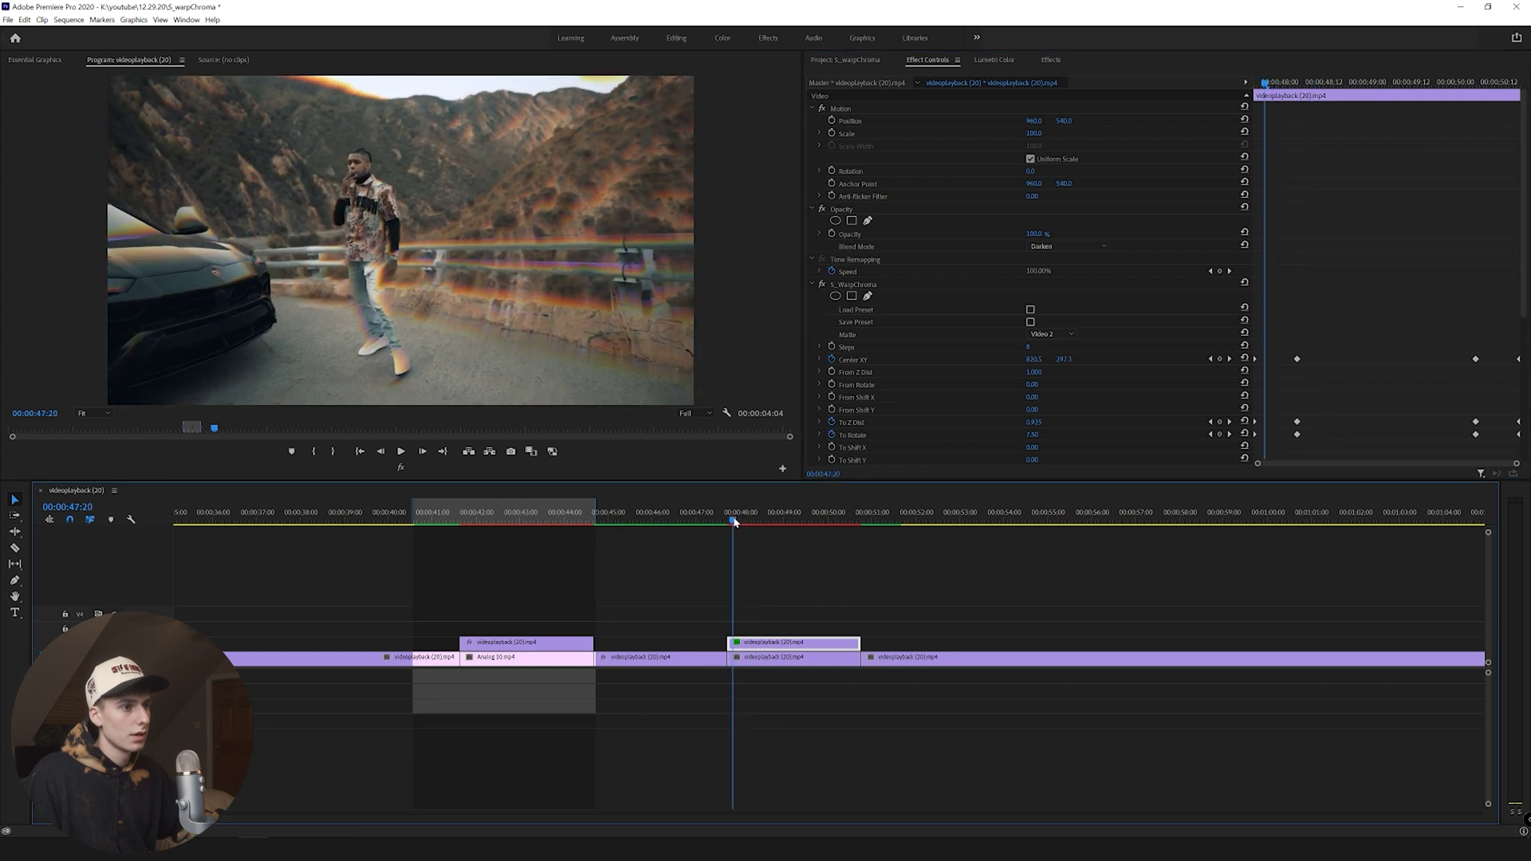
pyautogui.click(1062, 247)
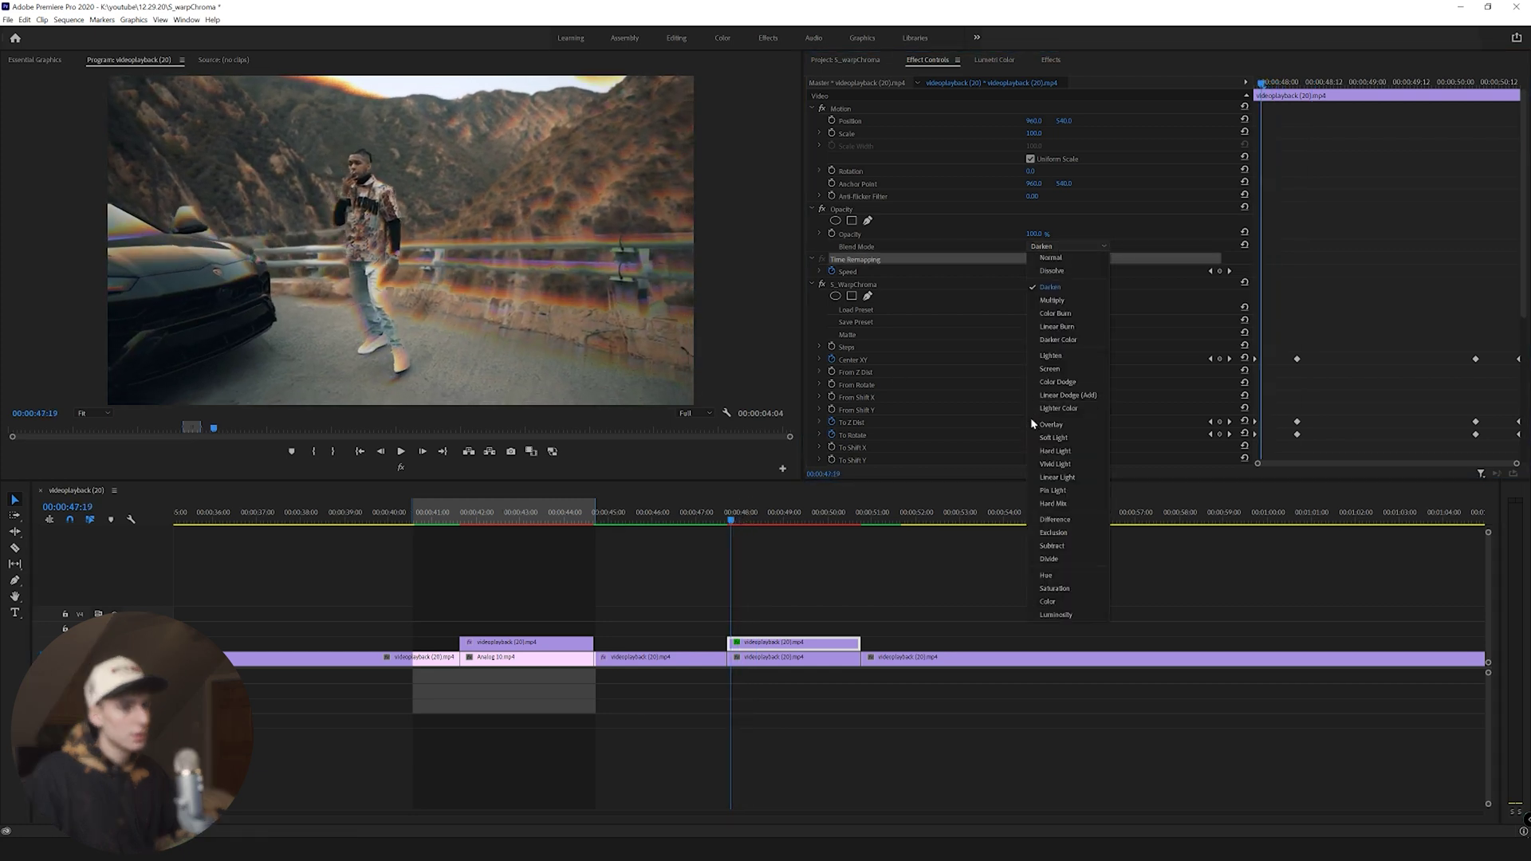
pyautogui.click(1027, 416)
pyautogui.click(1069, 246)
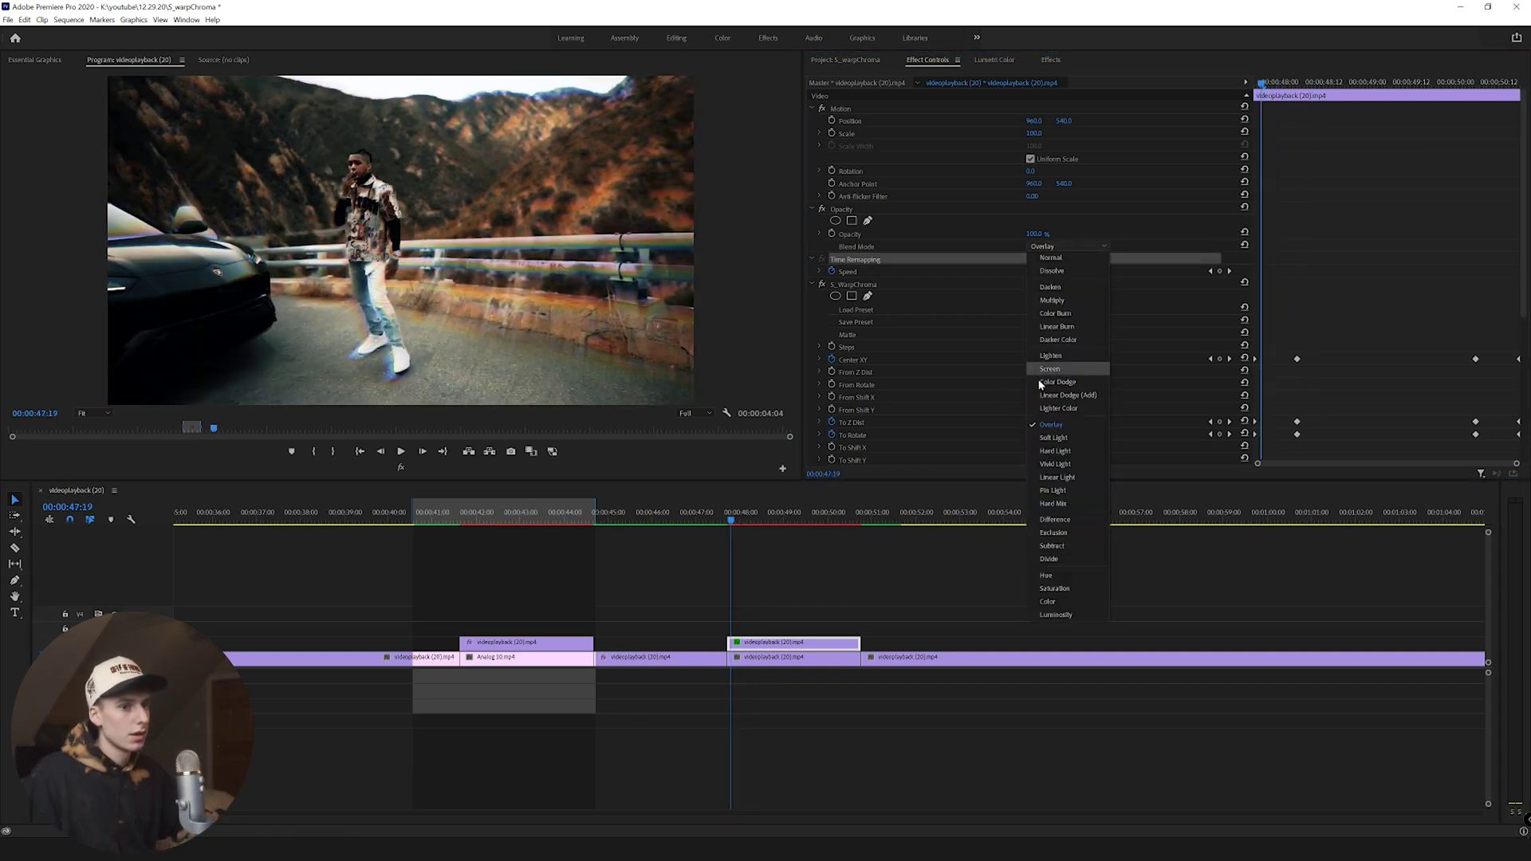
pyautogui.click(1055, 526)
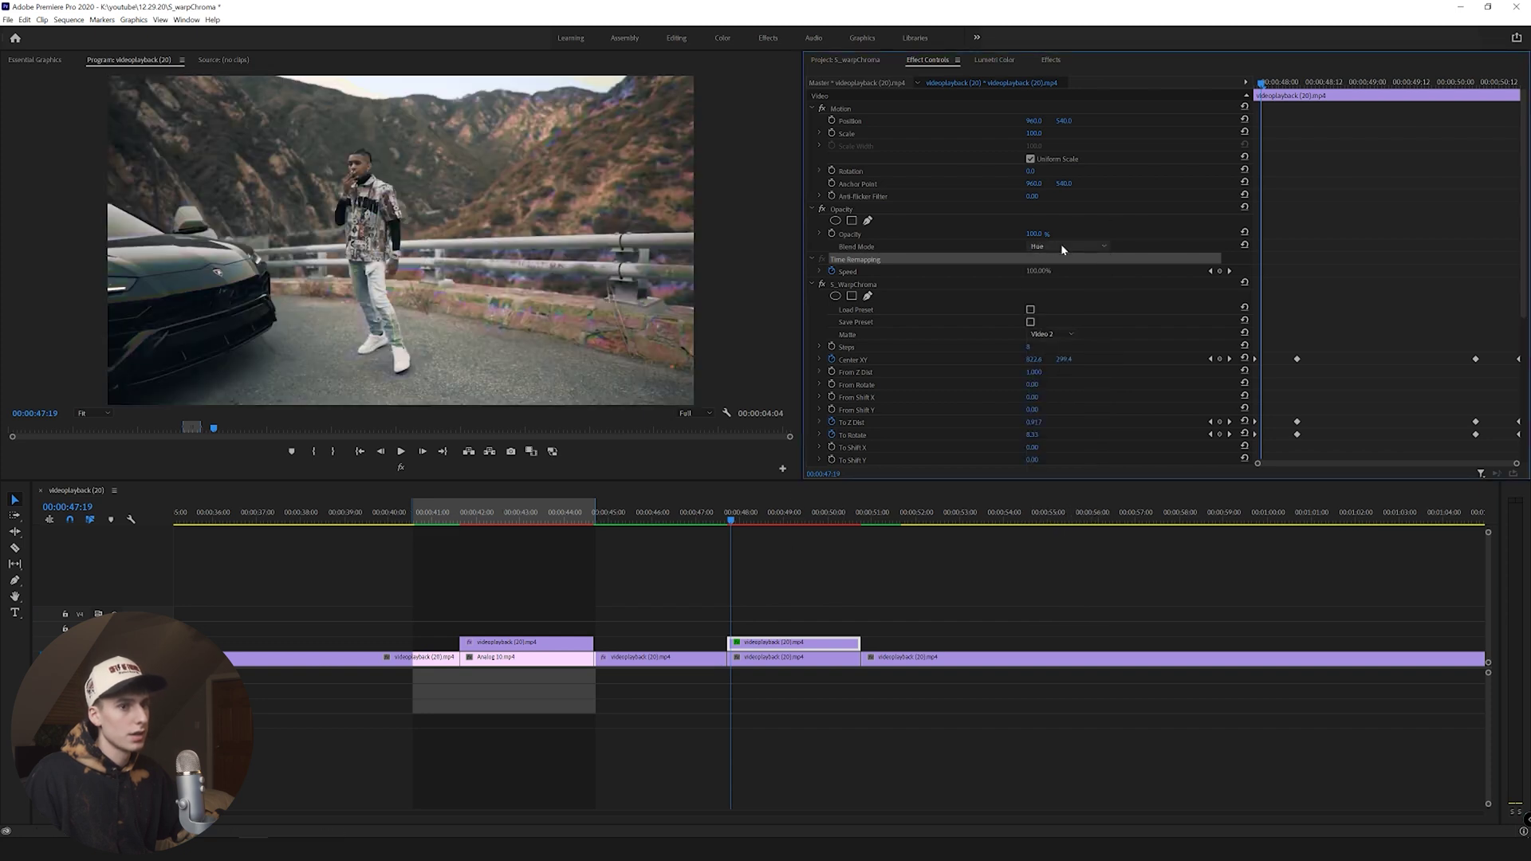
pyautogui.click(1063, 247)
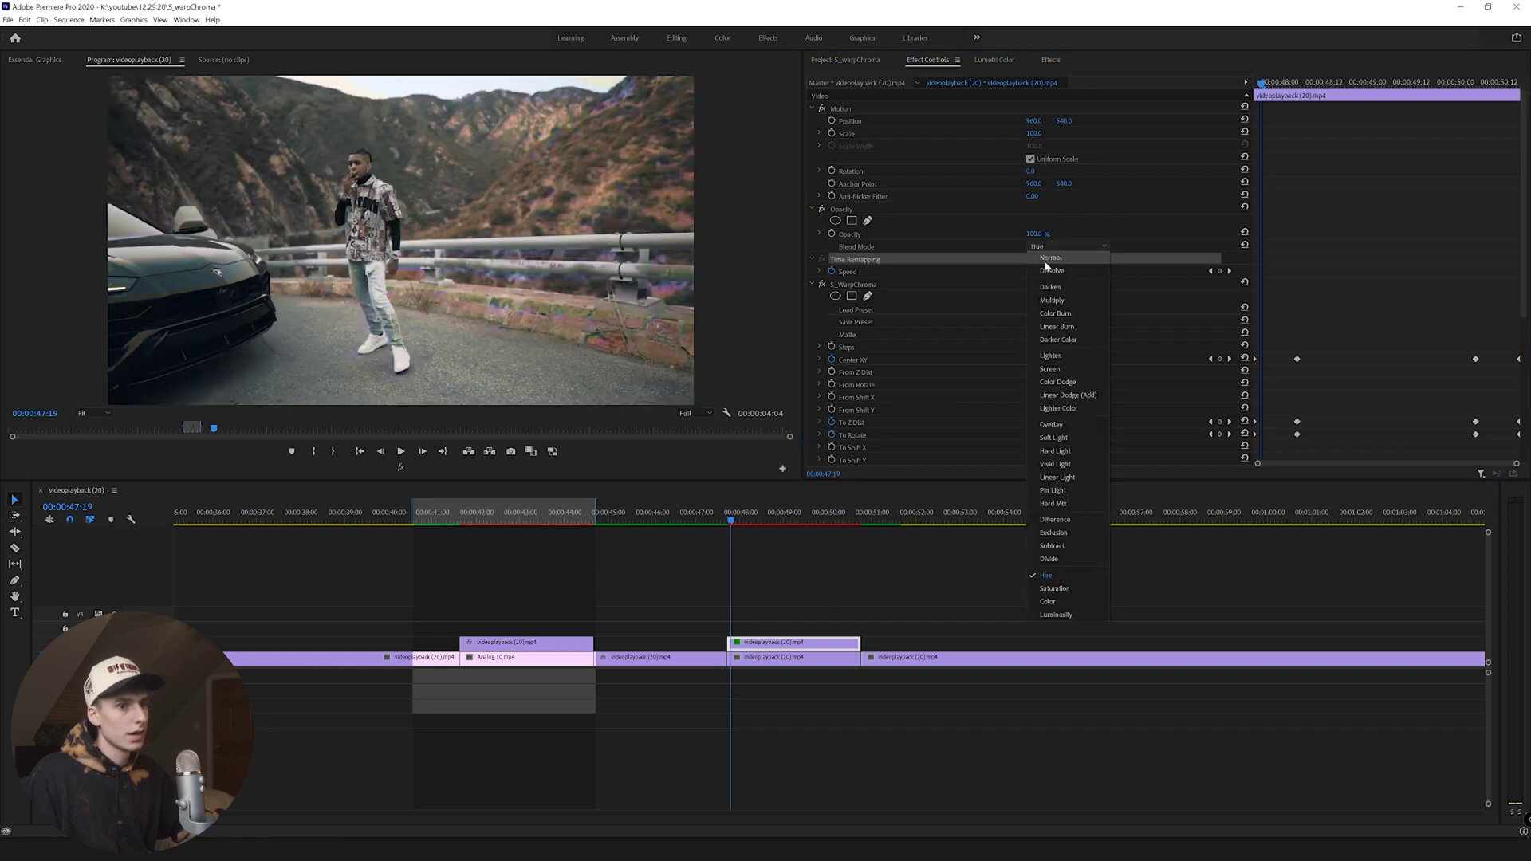
pyautogui.click(1045, 254)
# Copy the lower clip along its track to start at 00:00:51:06 and apply a fresh S_WarpChroma to the copy.
pyautogui.click(750, 660)
pyautogui.moveTo(748, 661); pyautogui.dragTo(903, 660)
pyautogui.click(914, 517)
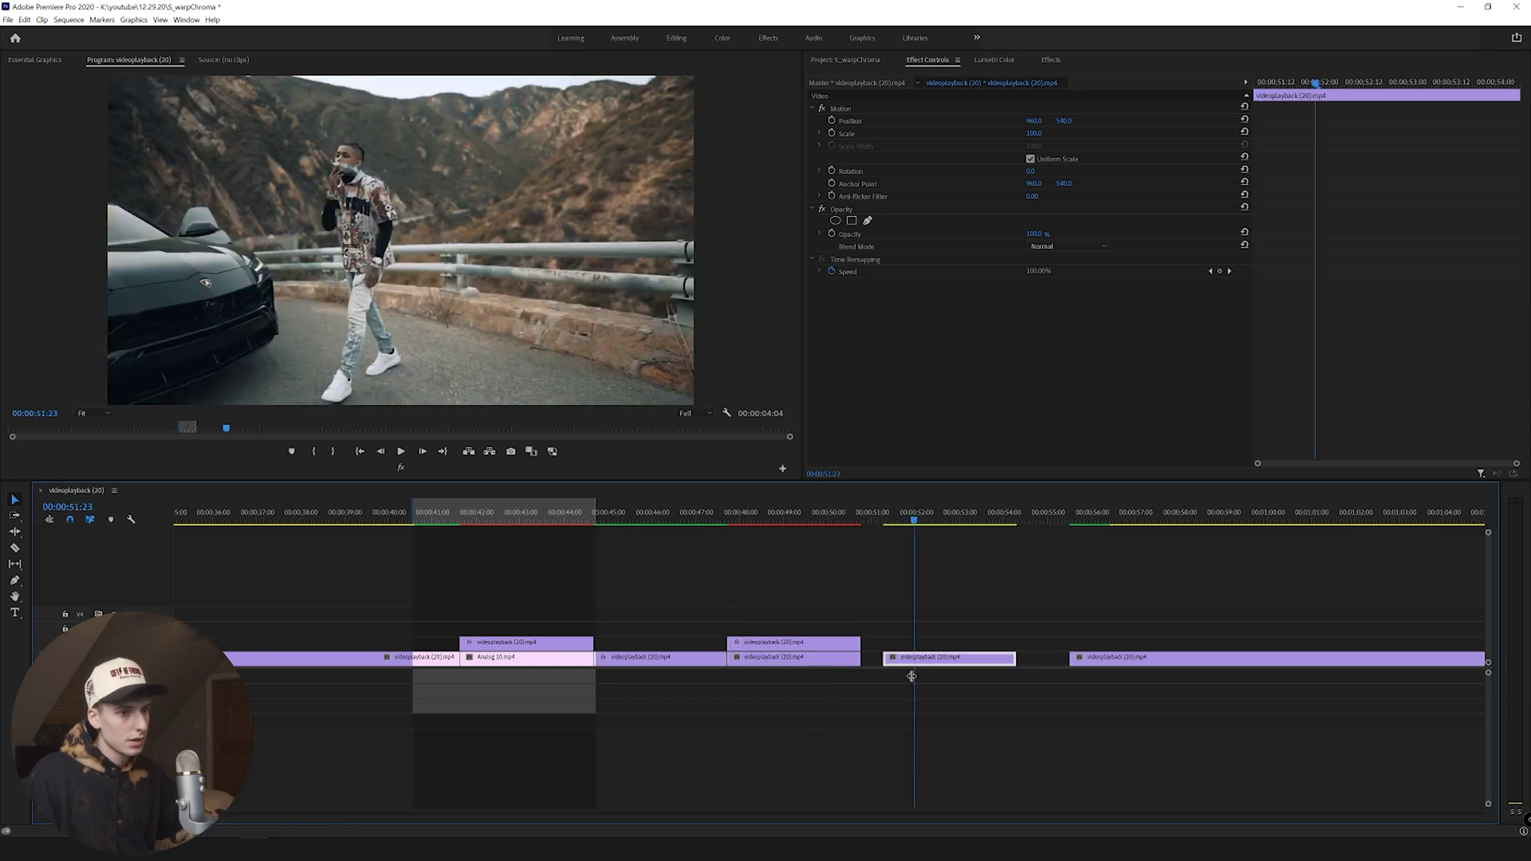
pyautogui.click(910, 673)
pyautogui.click(1051, 60)
pyautogui.moveTo(851, 354); pyautogui.dragTo(909, 659)
pyautogui.click(916, 520)
# Set the copied clip's From Z Dist to 1 and increase its From Rotate to rotate the warp.
pyautogui.click(921, 61)
pyautogui.click(1033, 372)
pyautogui.write('1')
pyautogui.press('Return')
pyautogui.press('Up')
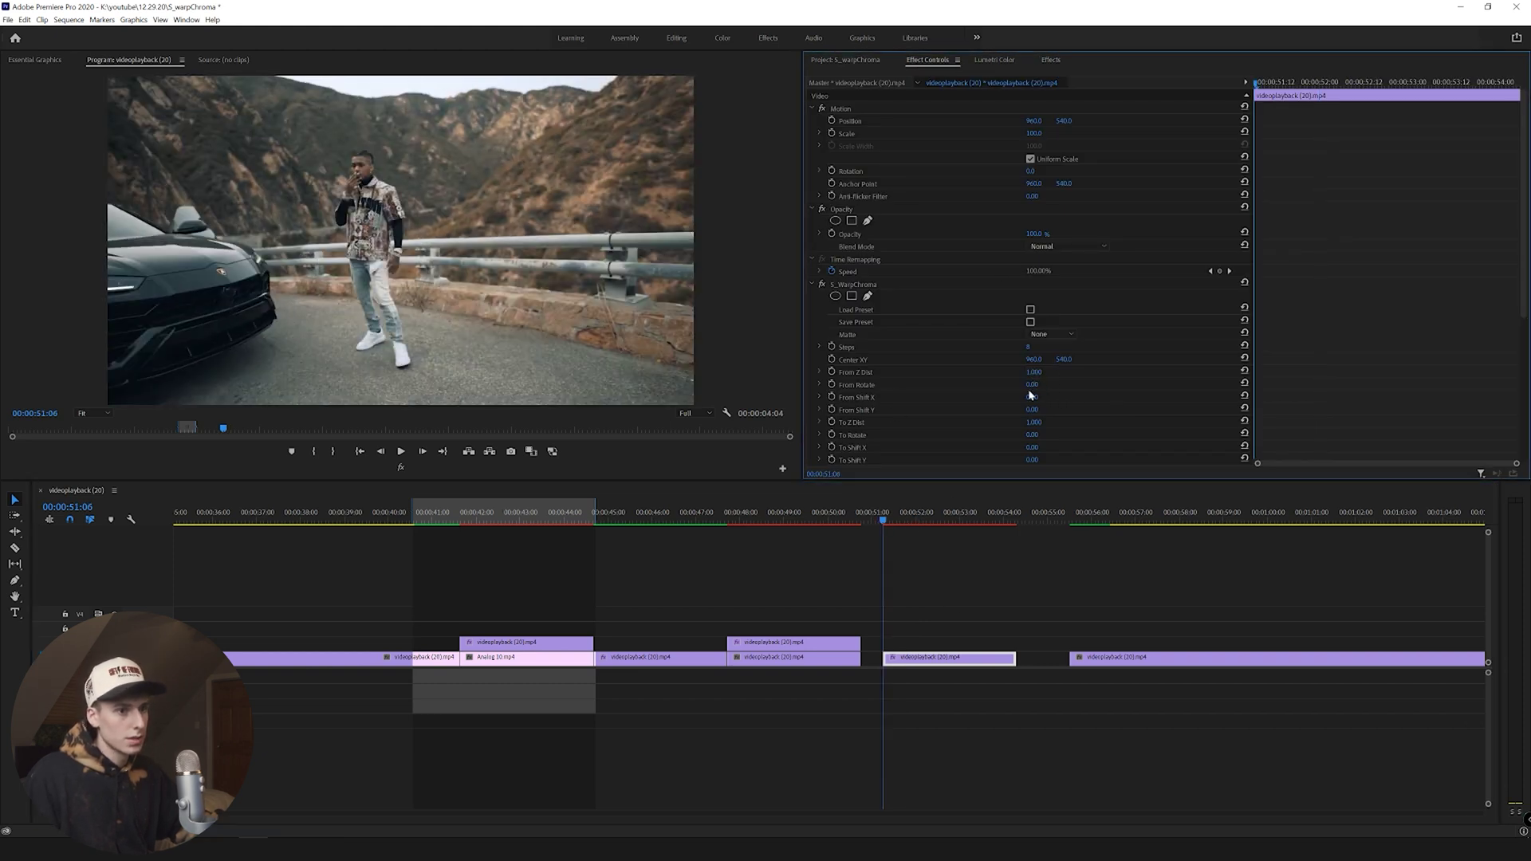
pyautogui.moveTo(1031, 384); pyautogui.dragTo(1037, 384)
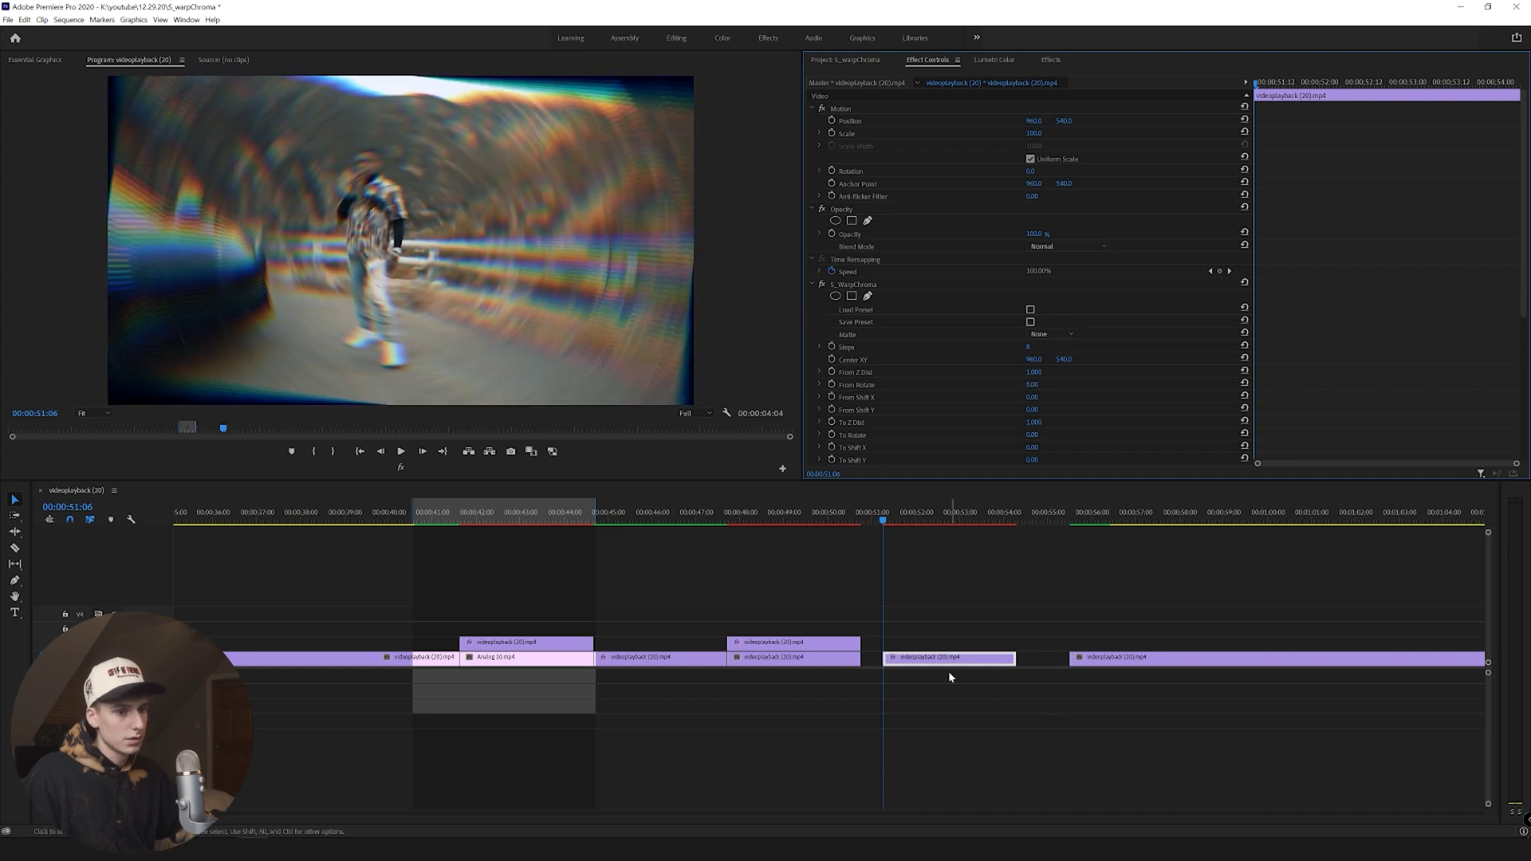
# Duplicate the clip at 00:00:51:06 onto the track above and remove S_WarpChroma from the lower one.
pyautogui.keyDown('alt'); pyautogui.moveTo(948, 662); pyautogui.dragTo(948, 642); pyautogui.keyUp('alt')
pyautogui.click(947, 663)
pyautogui.click(878, 285)
pyautogui.press('Delete')
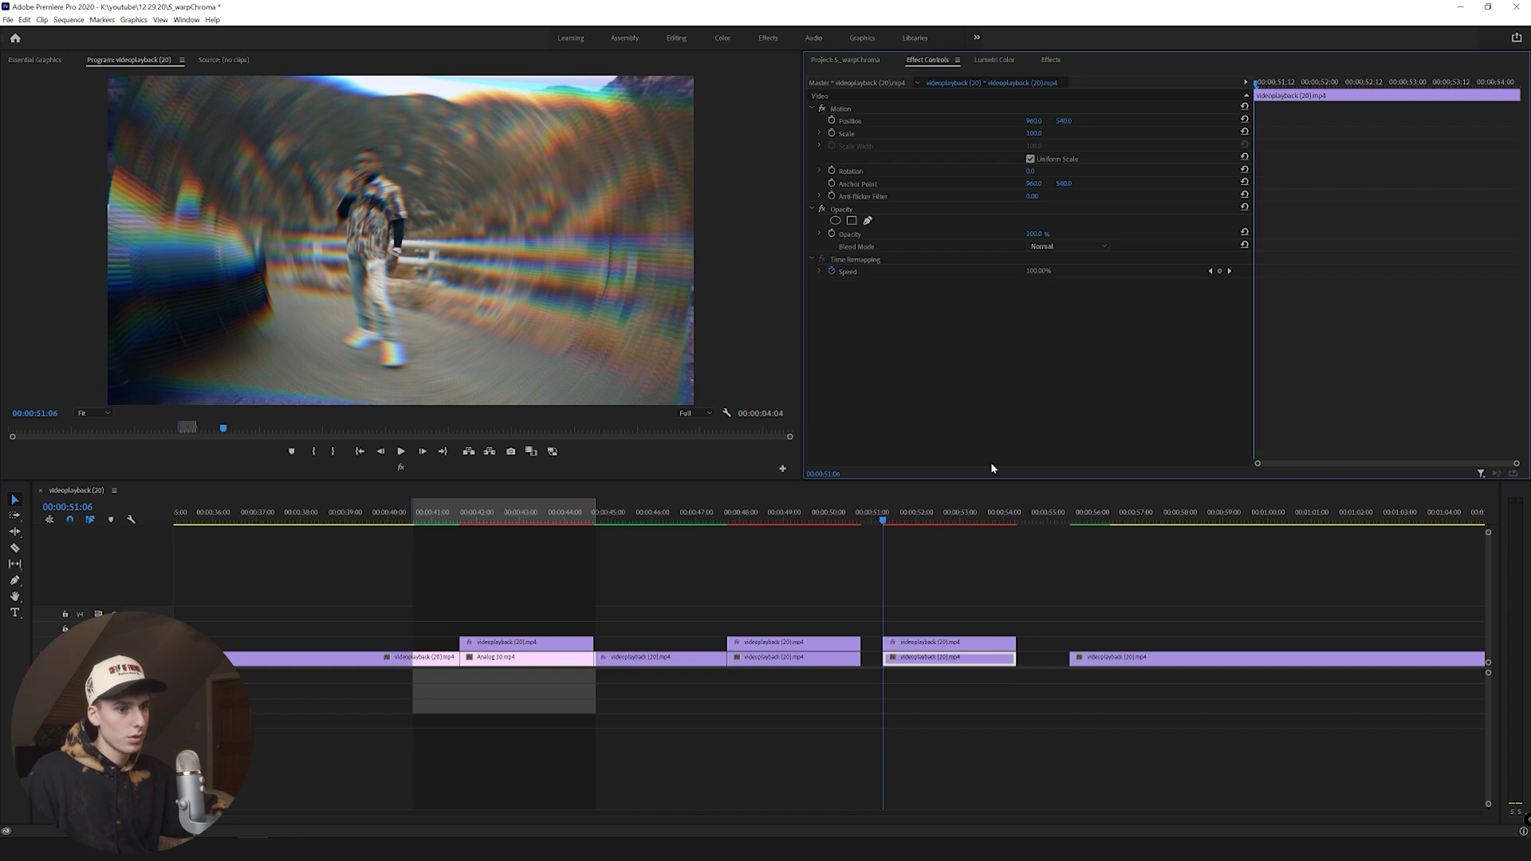
# Lower the upper clip's From Z Dist to about 0.8 and set its blend mode to Darken.
pyautogui.click(949, 642)
pyautogui.click(1034, 409)
pyautogui.moveTo(1035, 372)
pyautogui.mouseDown()
pyautogui.moveTo(1055, 372)
pyautogui.moveTo(1003, 371)
pyautogui.mouseUp()
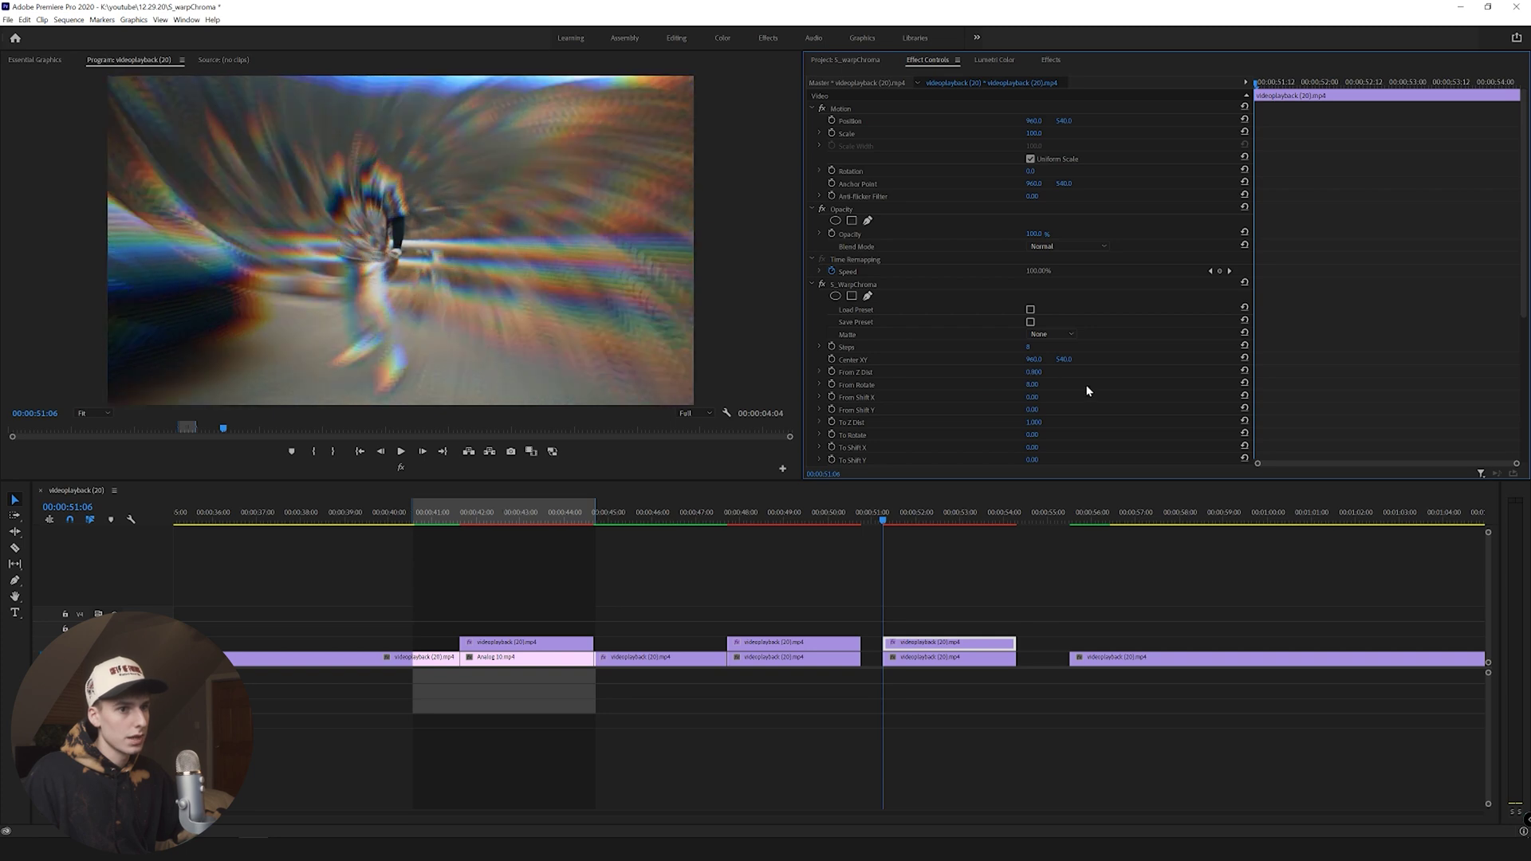
pyautogui.click(1068, 247)
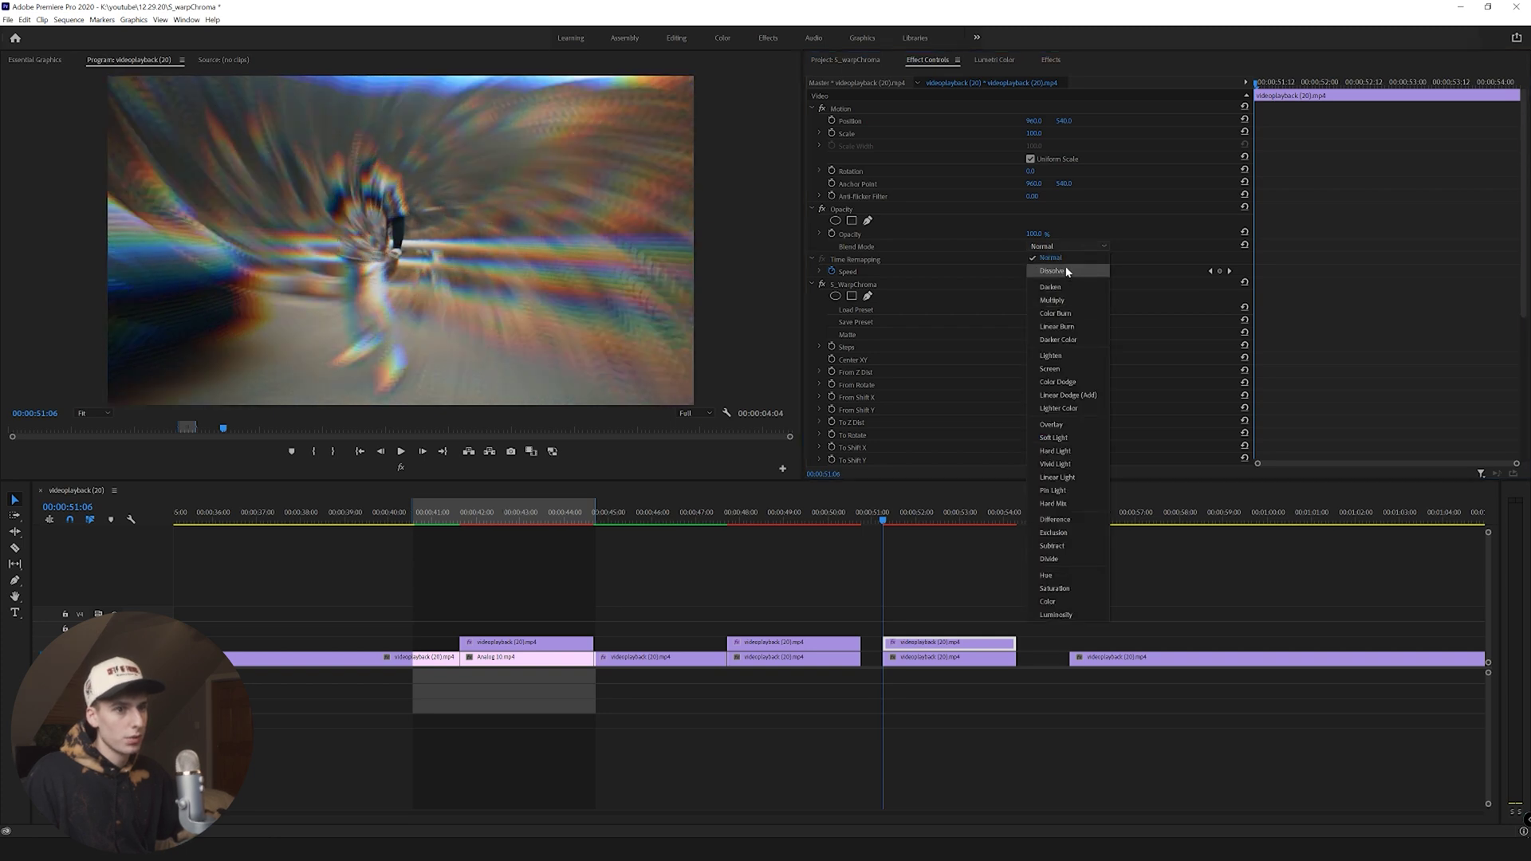
pyautogui.click(1063, 287)
pyautogui.moveTo(906, 519); pyautogui.dragTo(919, 522)
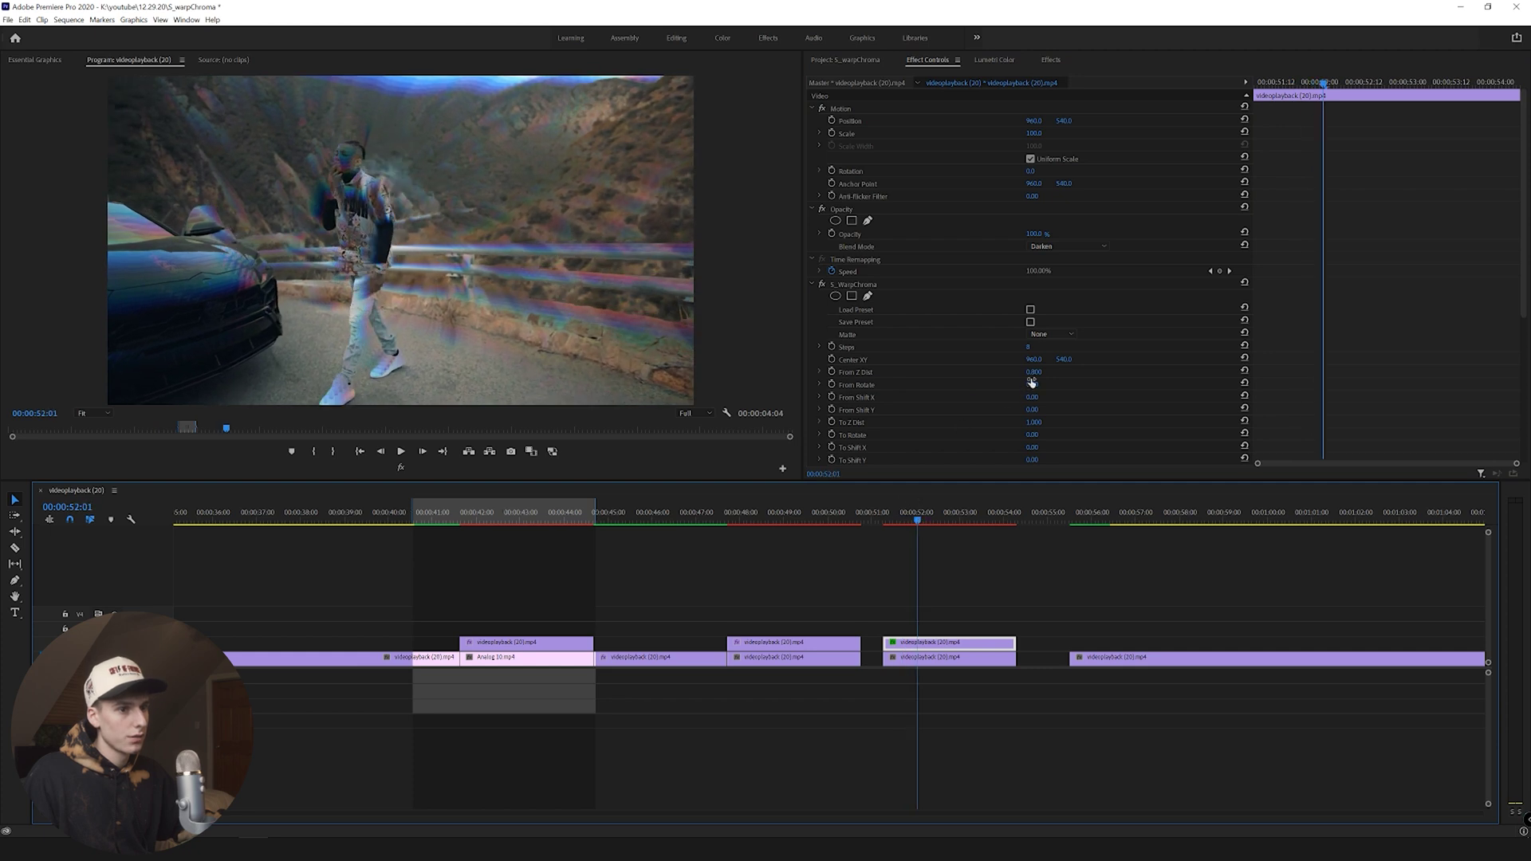
# On the upper clip's S_WarpChroma, reset From Rotate, set From Z Dist to 1 and raise To Rotate to 7.
pyautogui.press('space')
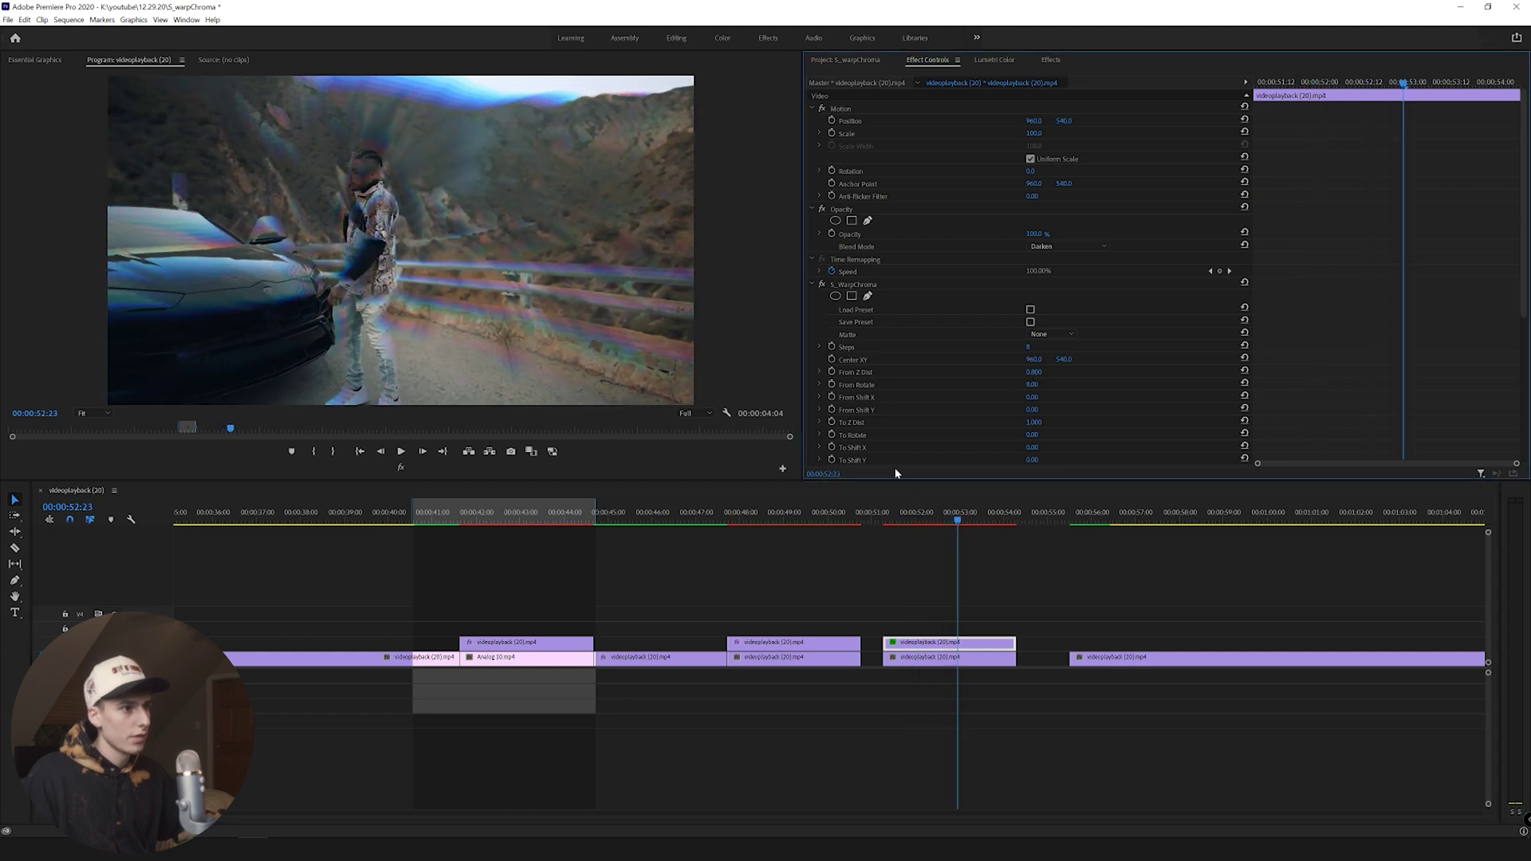
pyautogui.click(1244, 383)
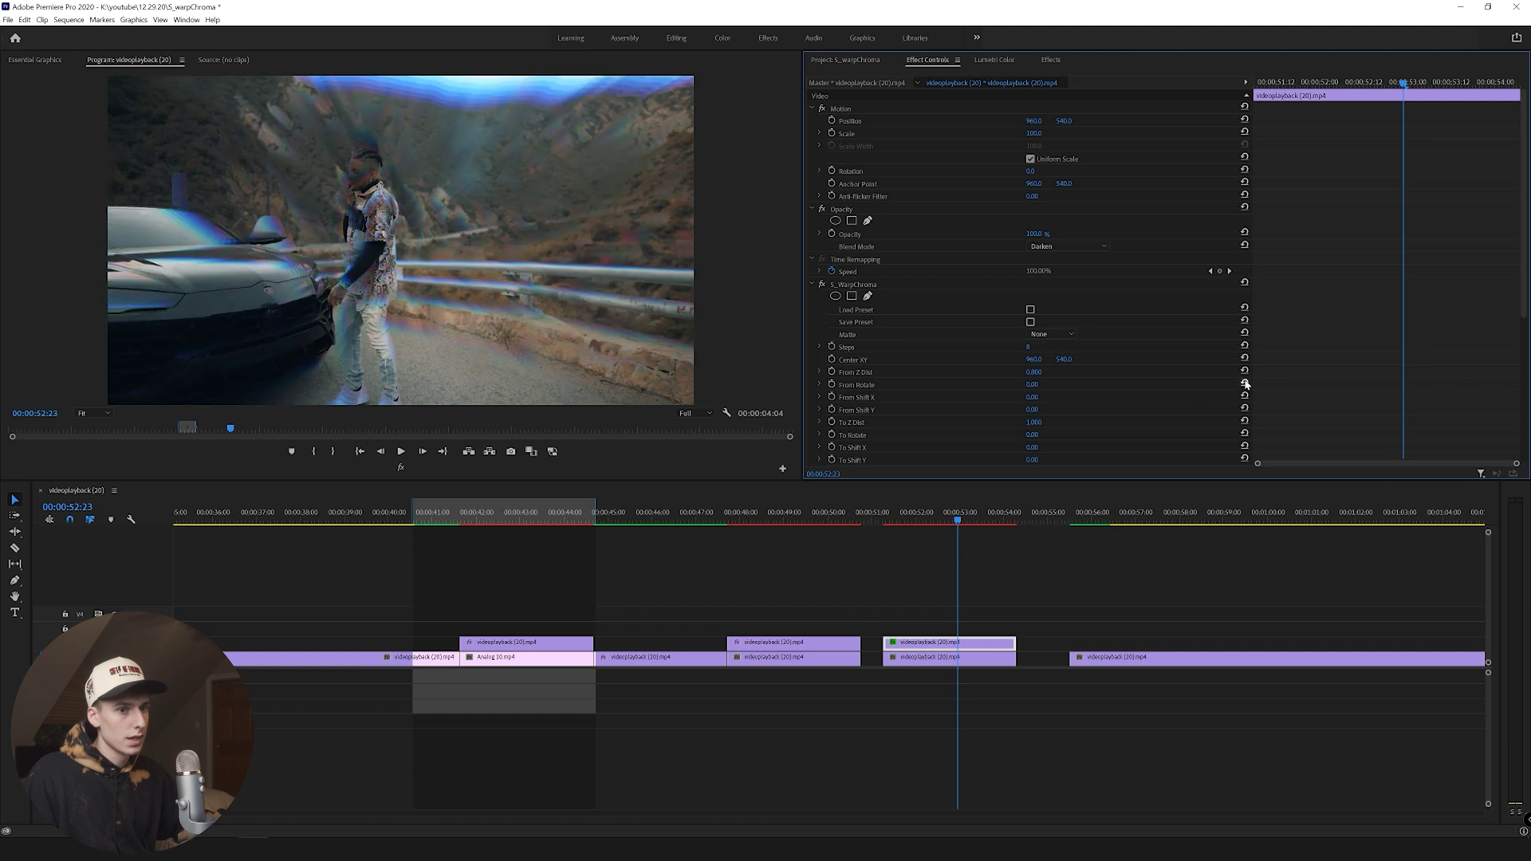
pyautogui.moveTo(1033, 434); pyautogui.dragTo(1043, 433)
pyautogui.click(1033, 371)
pyautogui.write('1')
pyautogui.press('Return')
pyautogui.moveTo(1033, 435); pyautogui.dragTo(1036, 434)
# Try Video 2 and Video 1 as the matte source for the upper clip's S_WarpChroma.
pyautogui.click(1051, 334)
pyautogui.click(1051, 388)
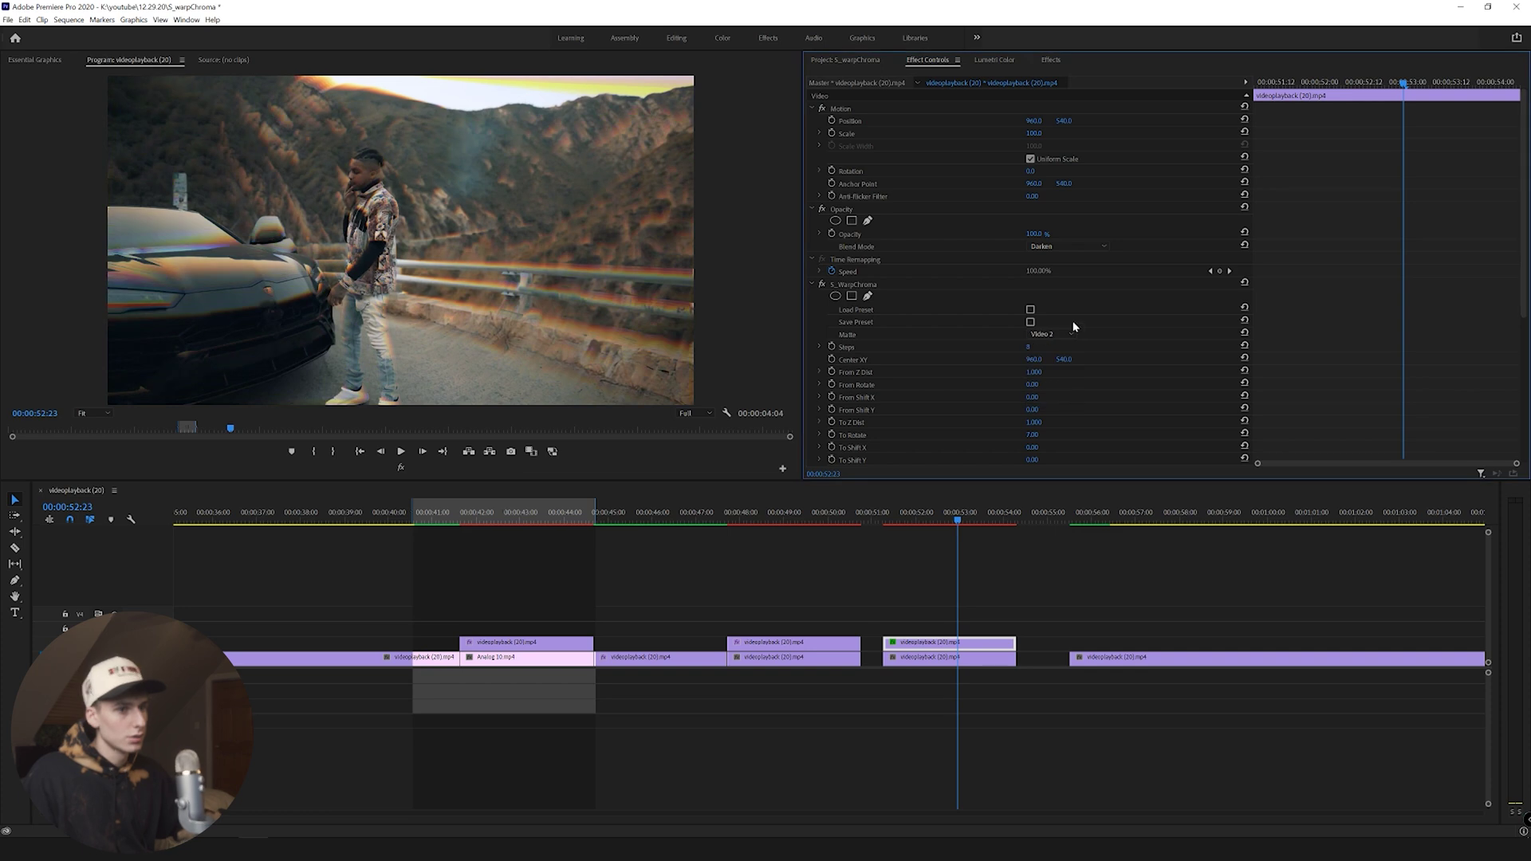
pyautogui.click(1054, 334)
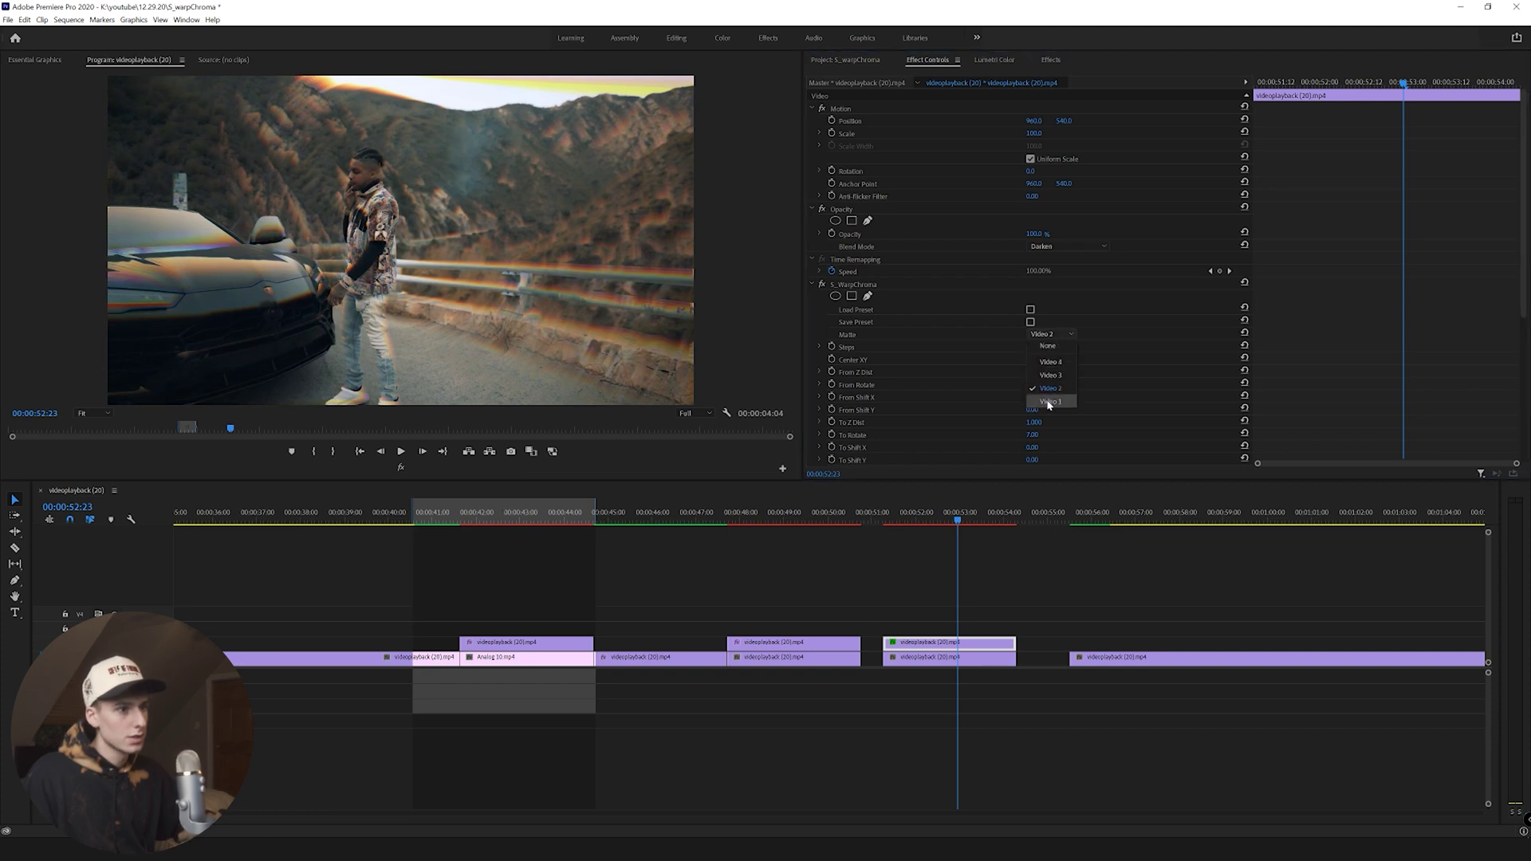
pyautogui.click(1049, 401)
pyautogui.click(1061, 335)
pyautogui.click(1045, 391)
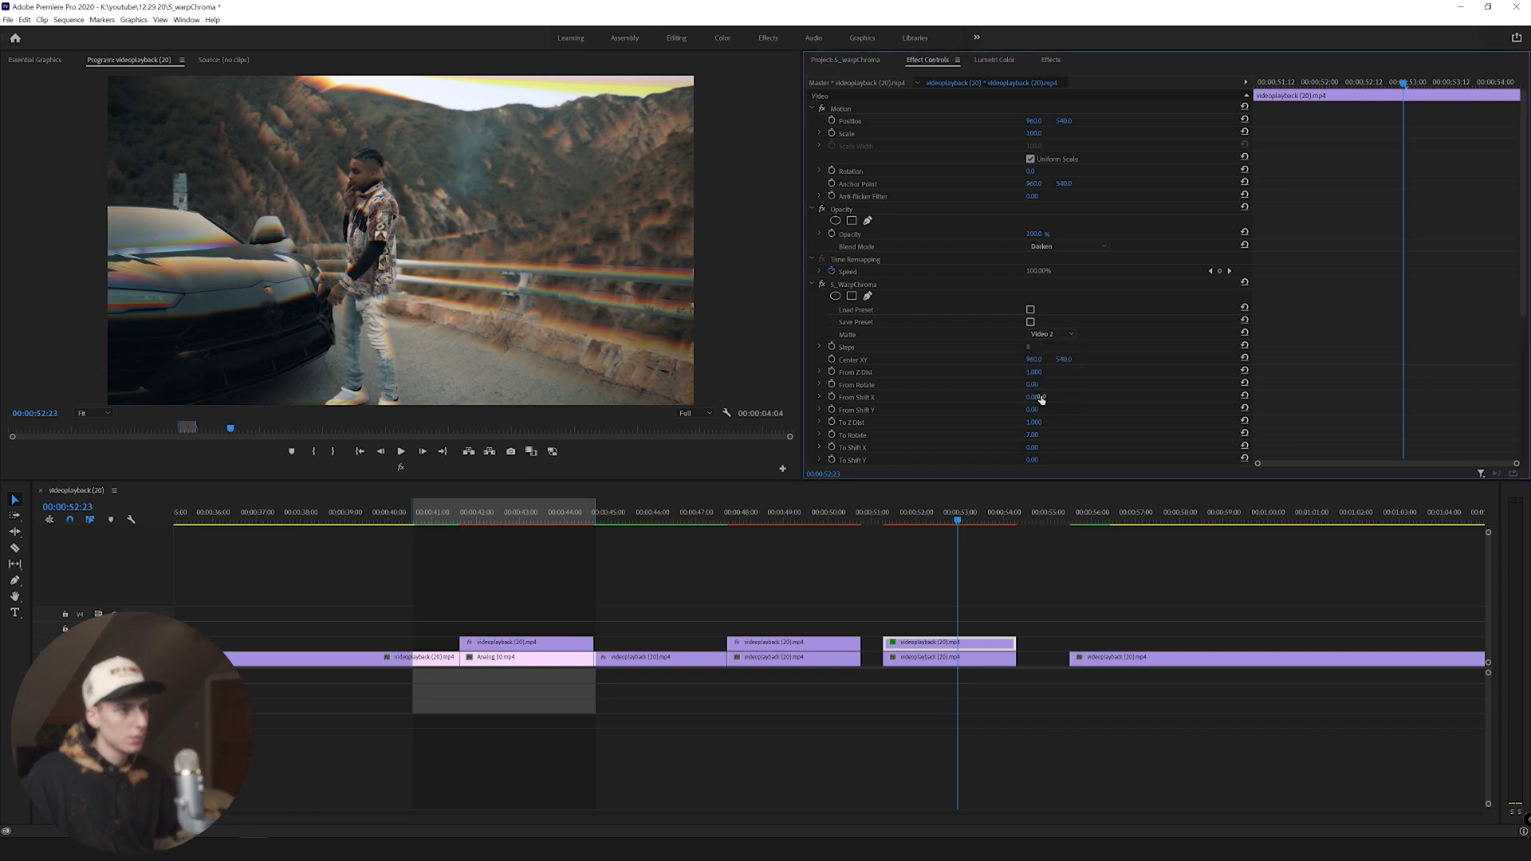
# Preview the layered clips from their start and set the upper clip's To Z Dist to 0.9.
pyautogui.click(887, 520)
pyautogui.press('space')
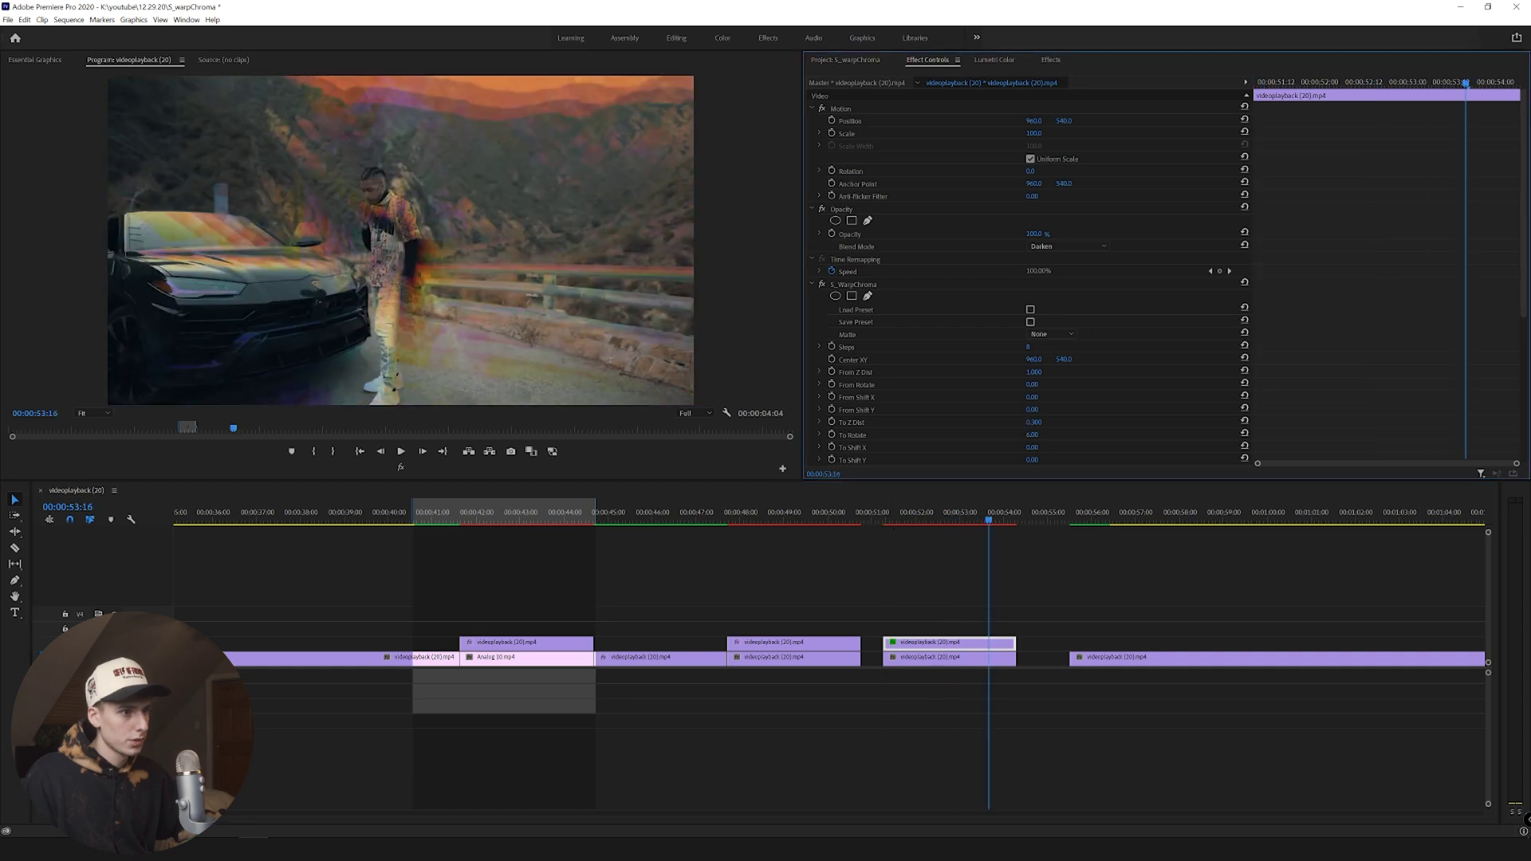
pyautogui.moveTo(1033, 422); pyautogui.dragTo(1068, 422)
pyautogui.click(1033, 422)
pyautogui.write('1')
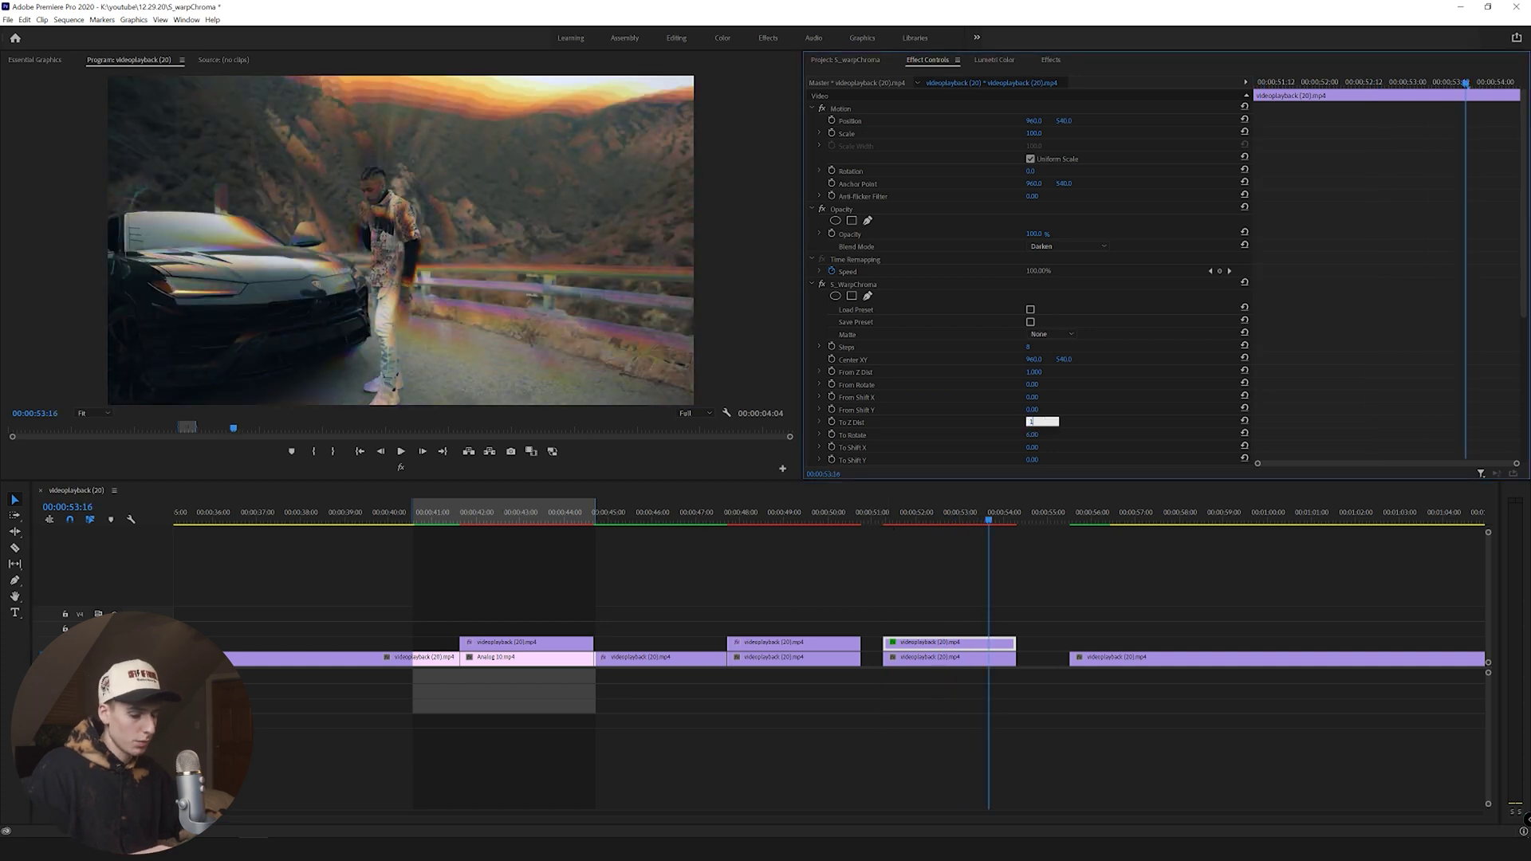
pyautogui.press('BackSpace')
pyautogui.write('.9')
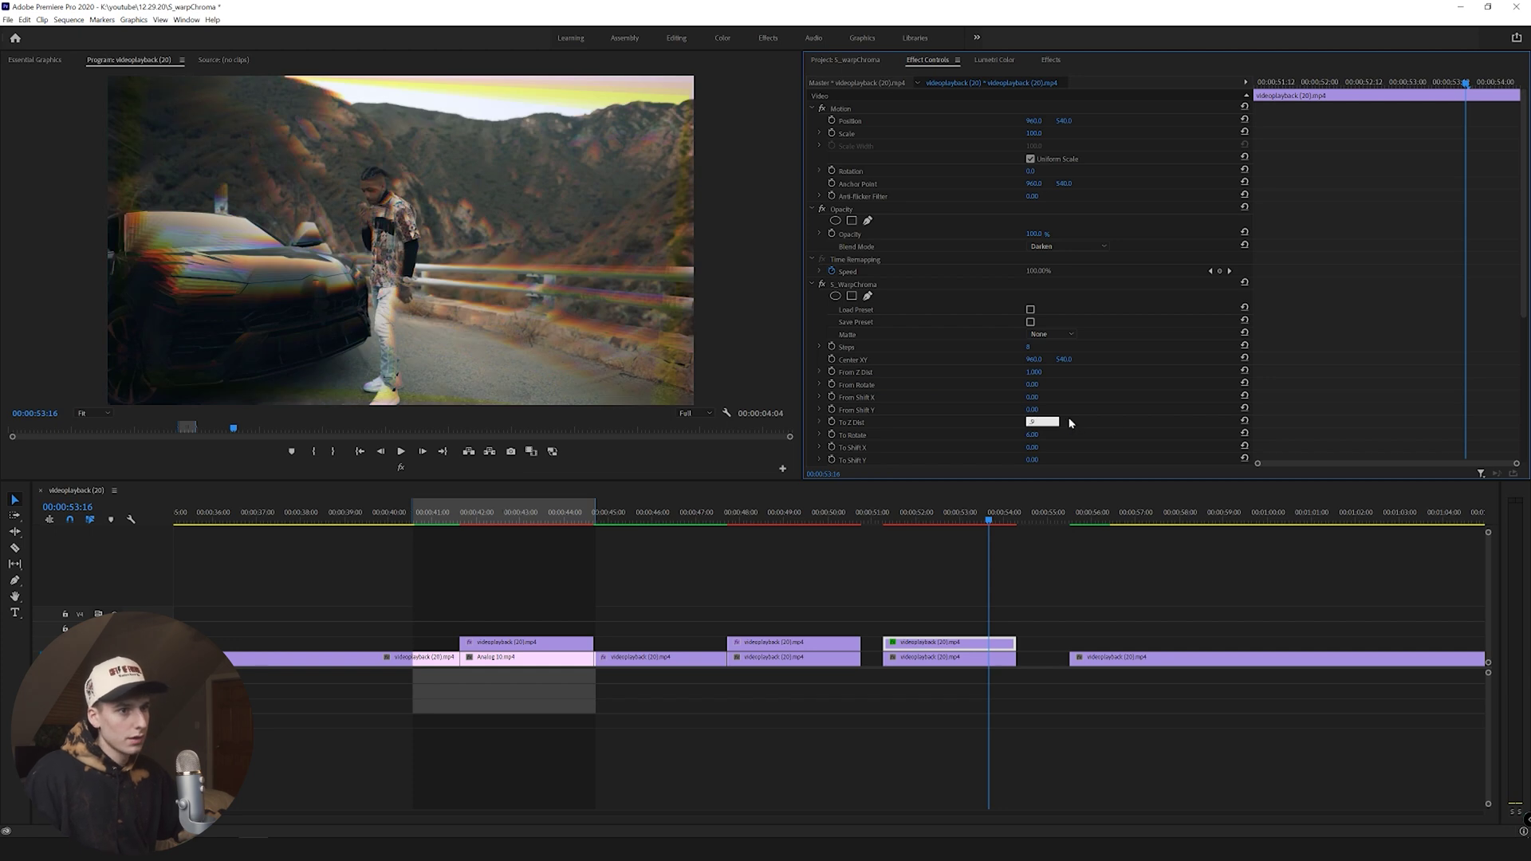
pyautogui.press('Return')
# Play back the Darken-blended clips from their start, and scrub through the earlier keyframed S_WarpChroma clip to review both looks.
pyautogui.click(891, 514)
pyautogui.press('space')
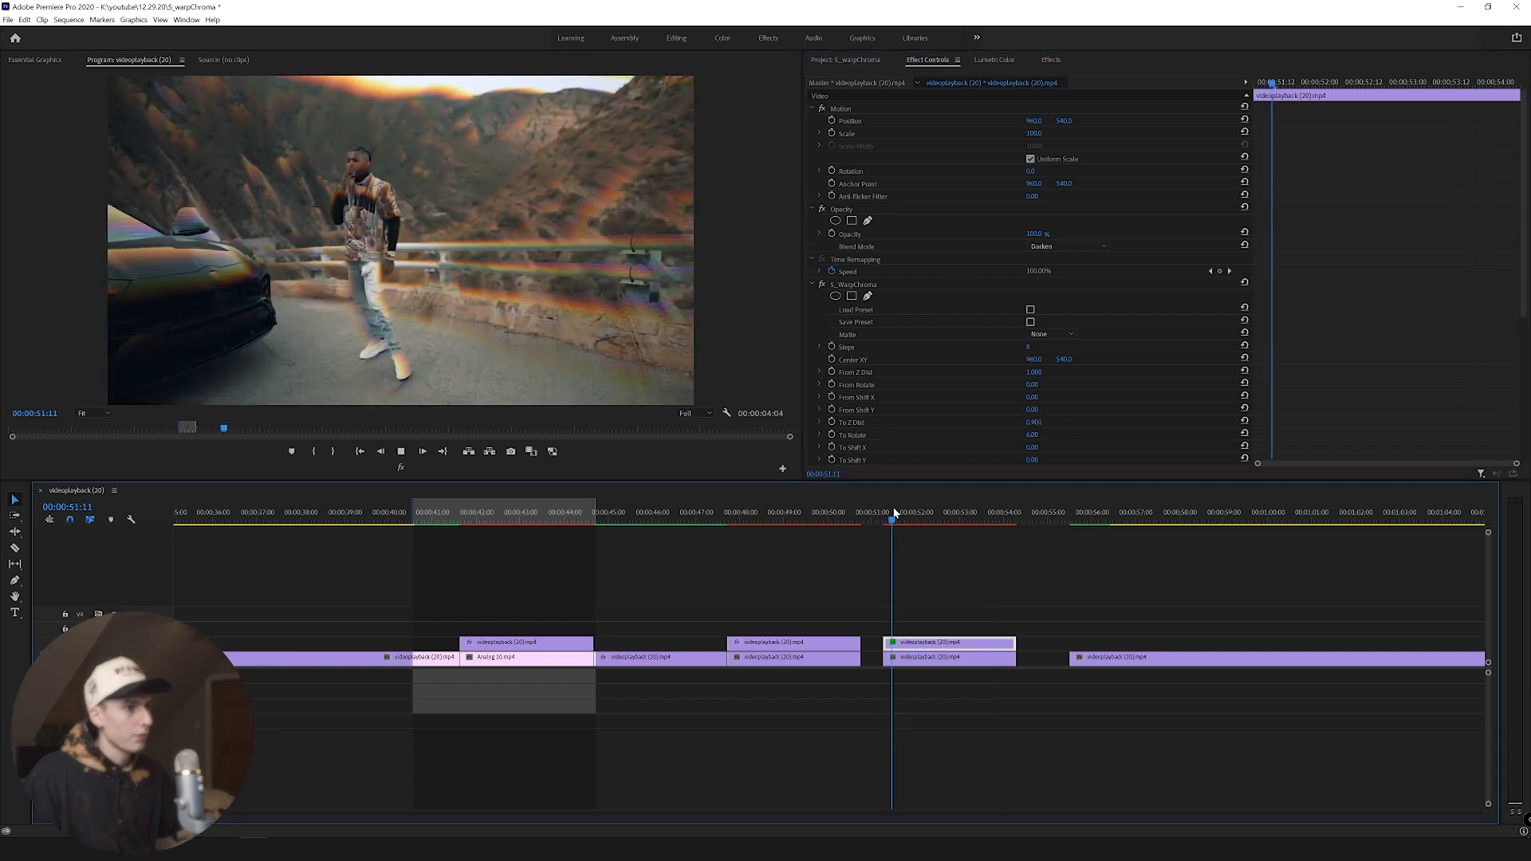
pyautogui.click(886, 519)
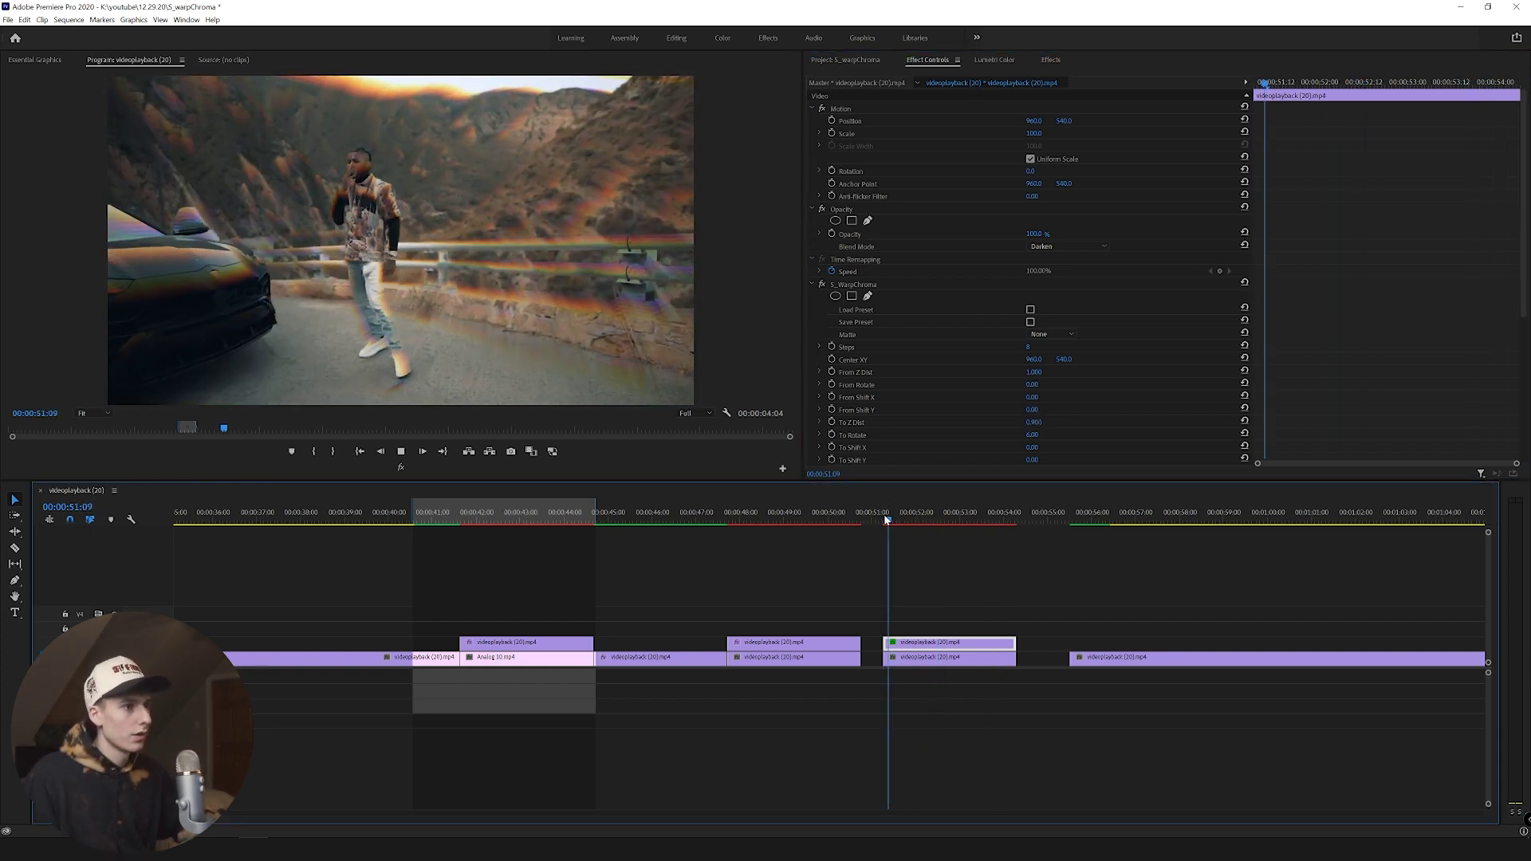
pyautogui.press('space')
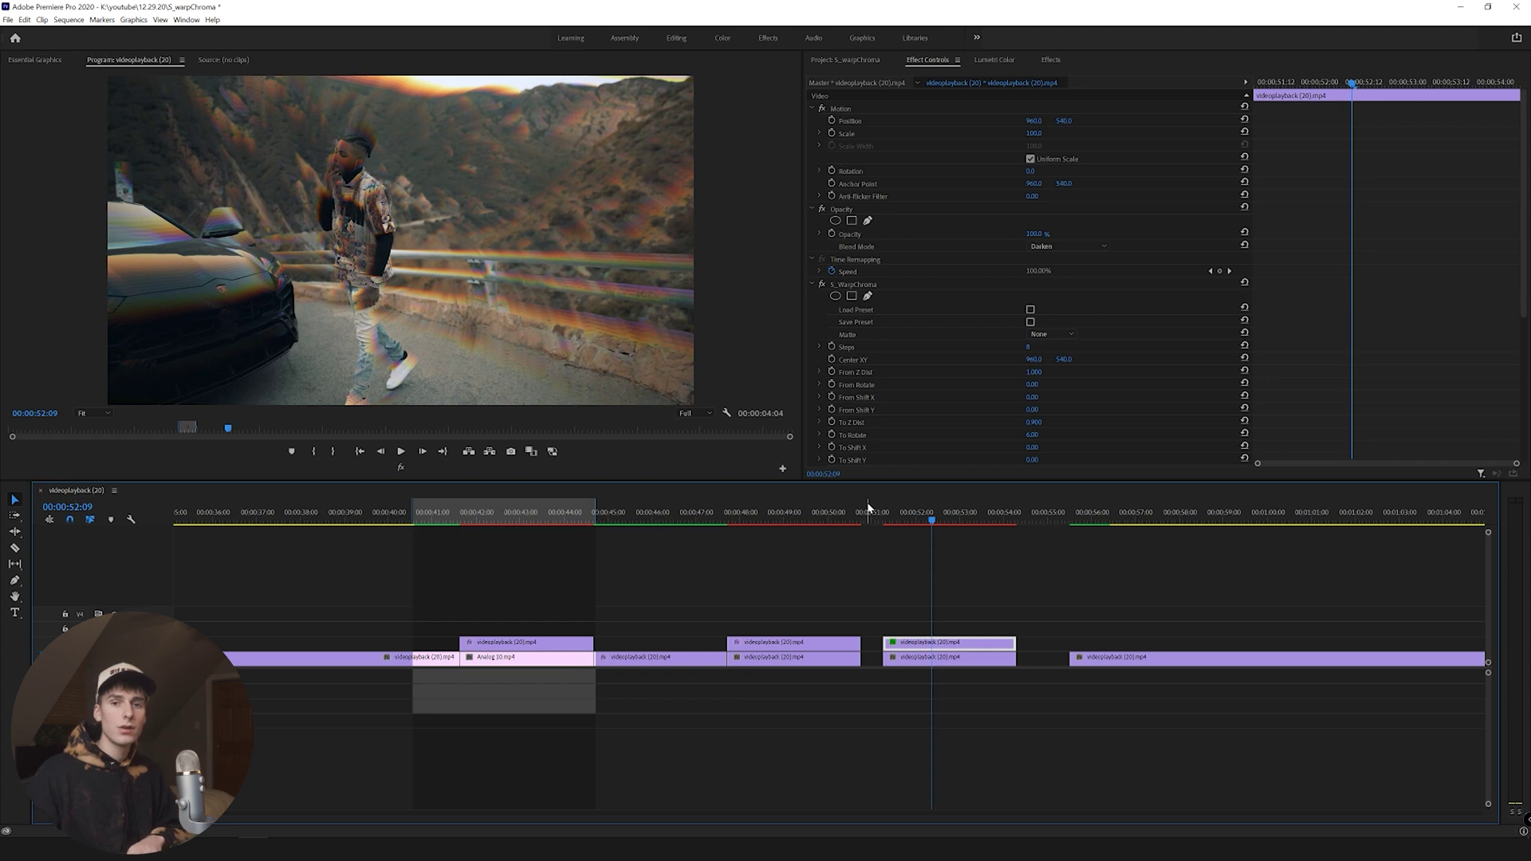
pyautogui.moveTo(644, 518); pyautogui.dragTo(714, 525)
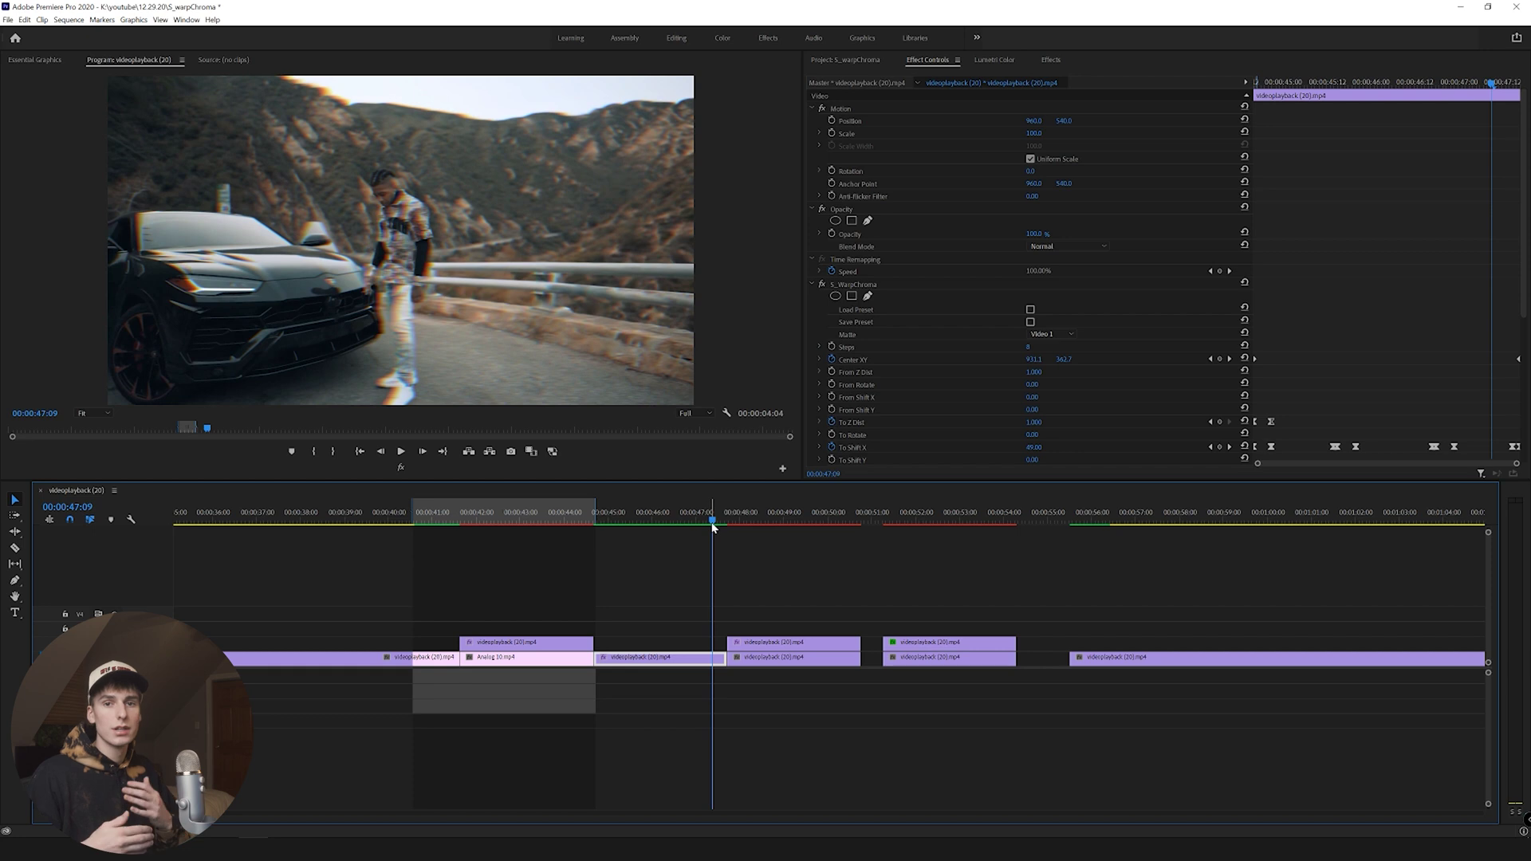